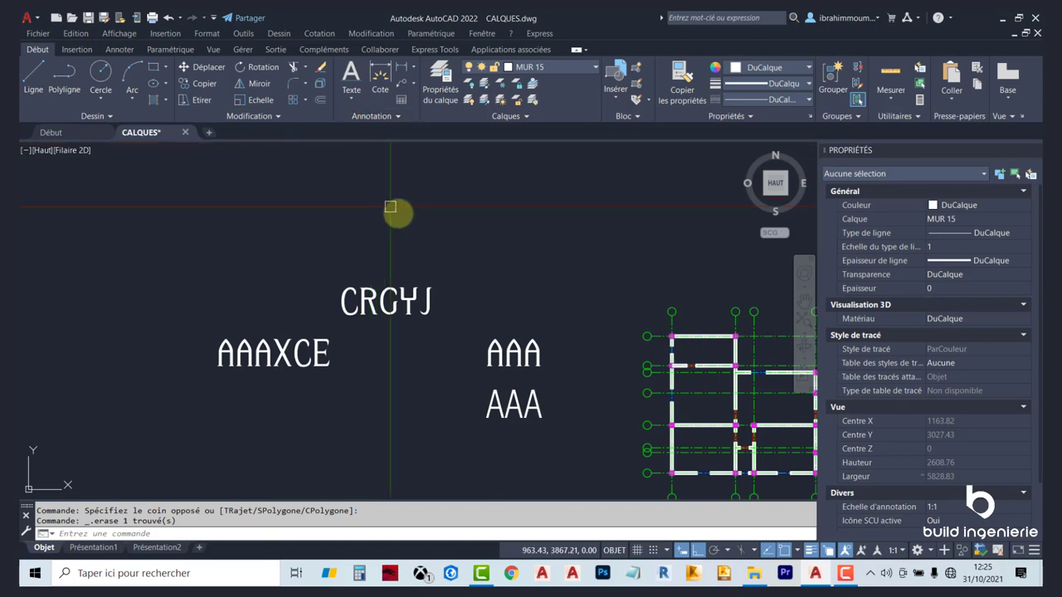
Expand the Annotation panel to reveal the text style dropdown showing style1
left_click(352, 98)
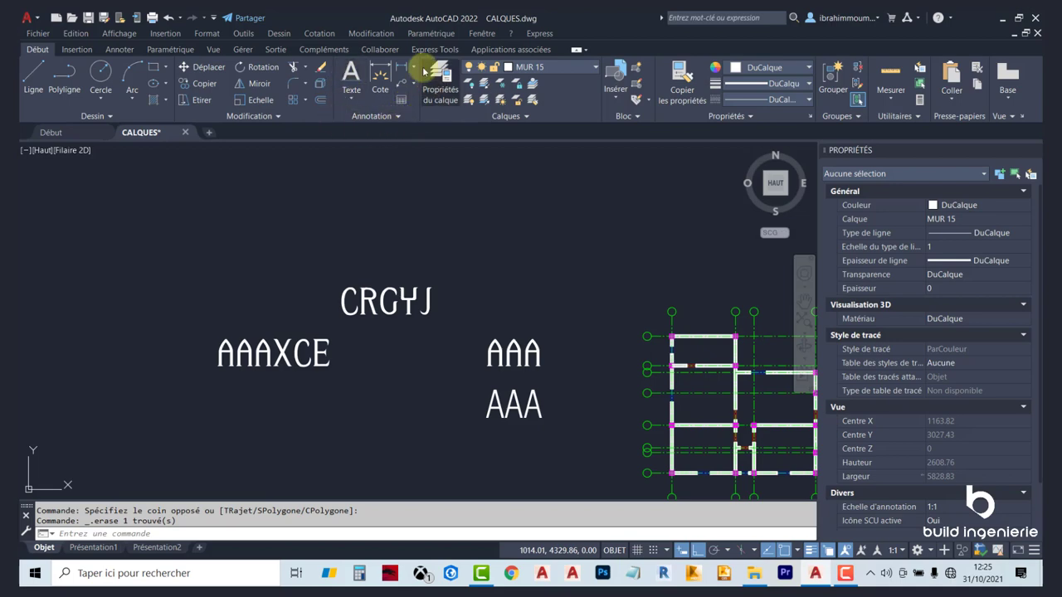
left_click(357, 115)
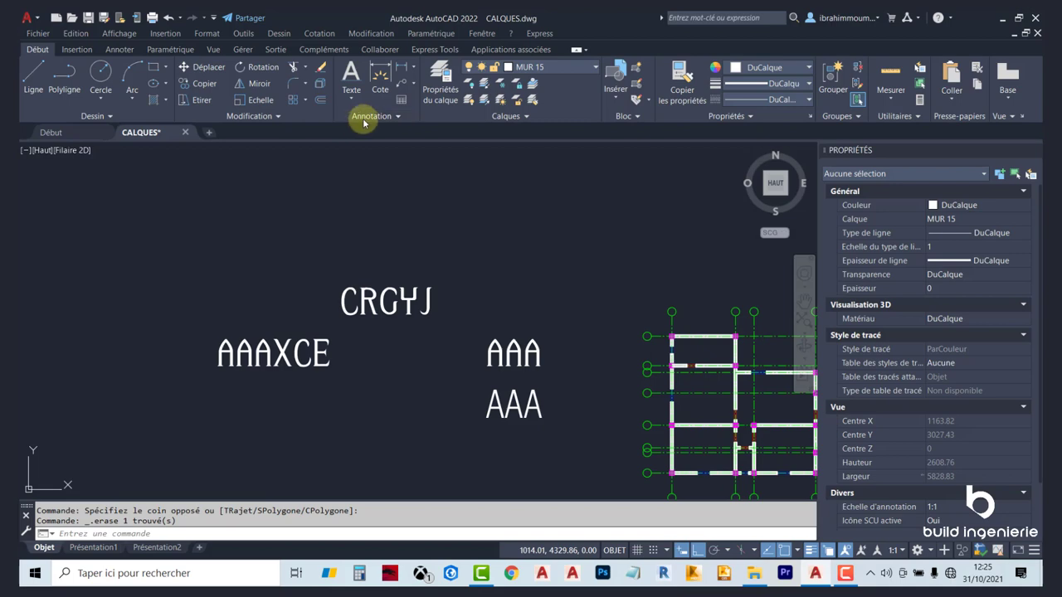
left_click(370, 117)
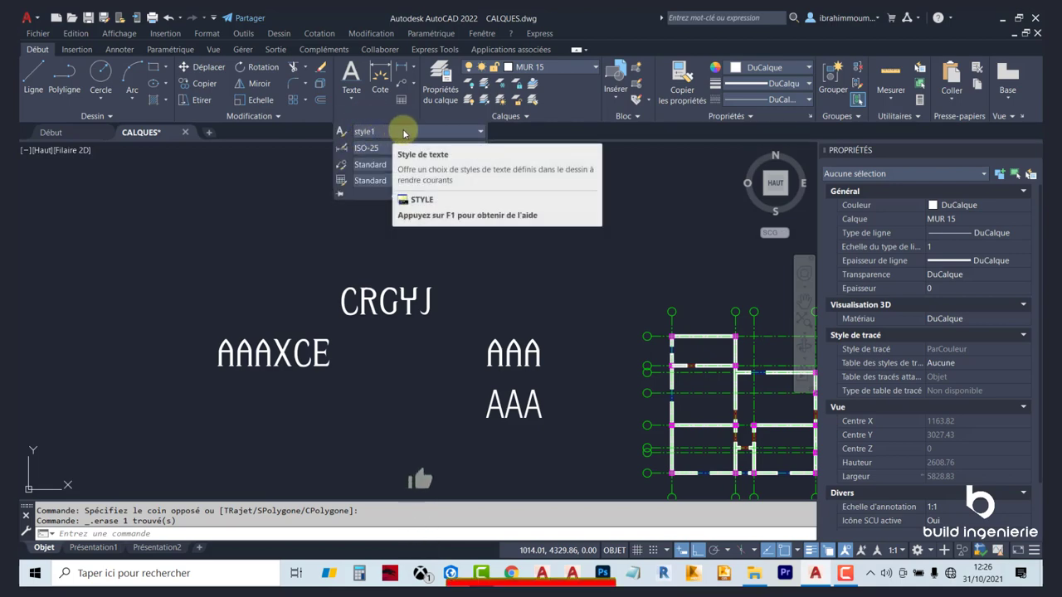
Switch the current text style from style1 to Standard in the Annotation panel
left_click(403, 133)
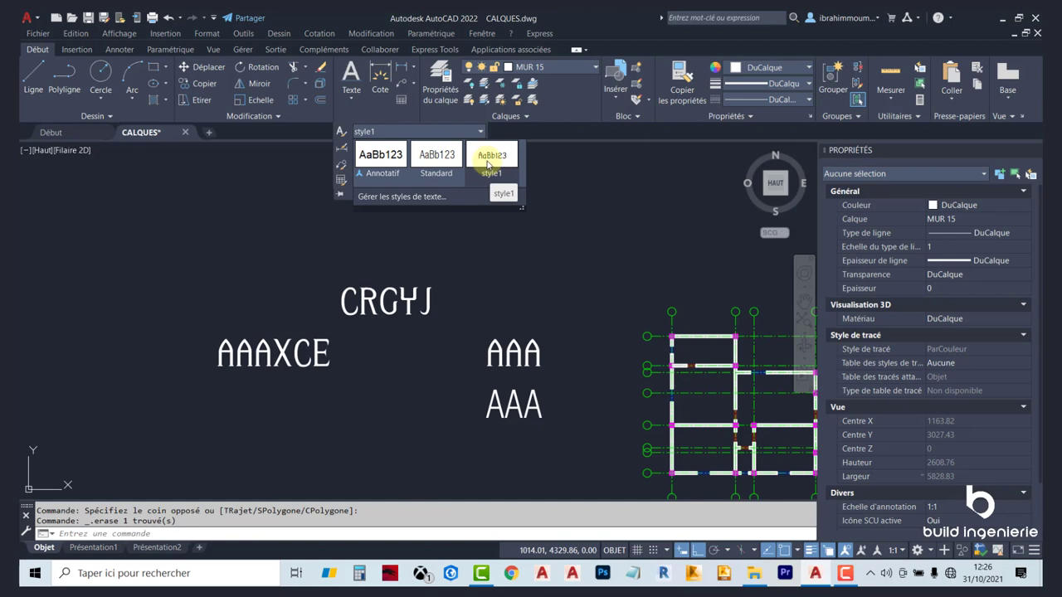
left_click(437, 157)
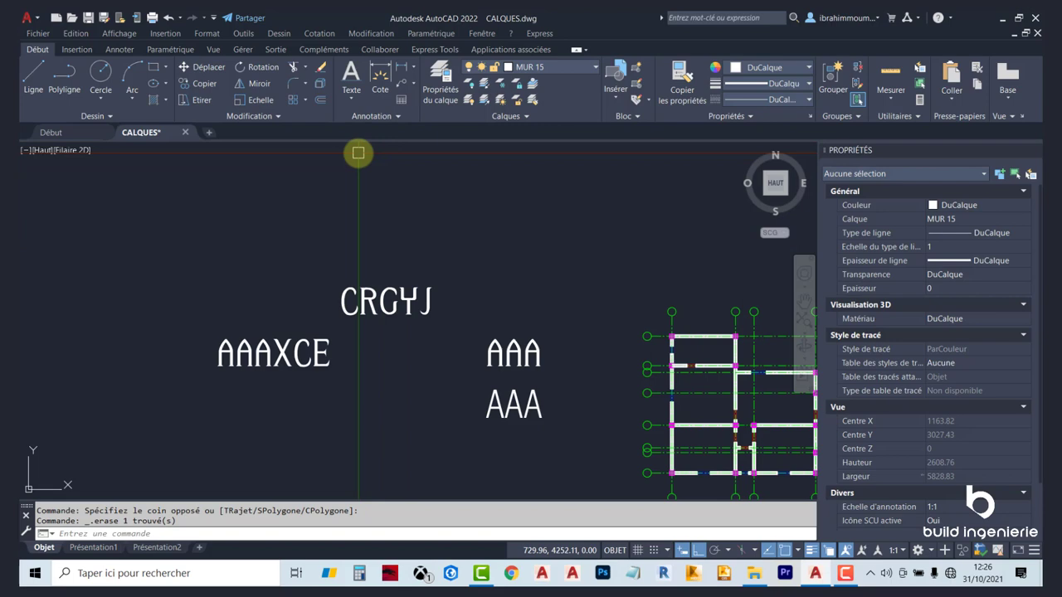
left_click(351, 94)
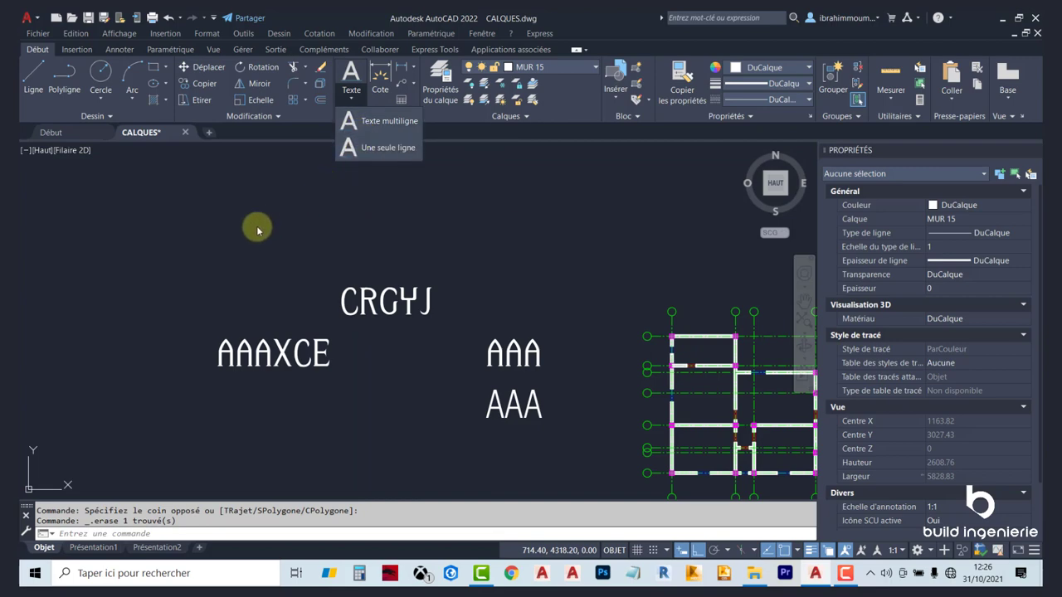
left_click(489, 263)
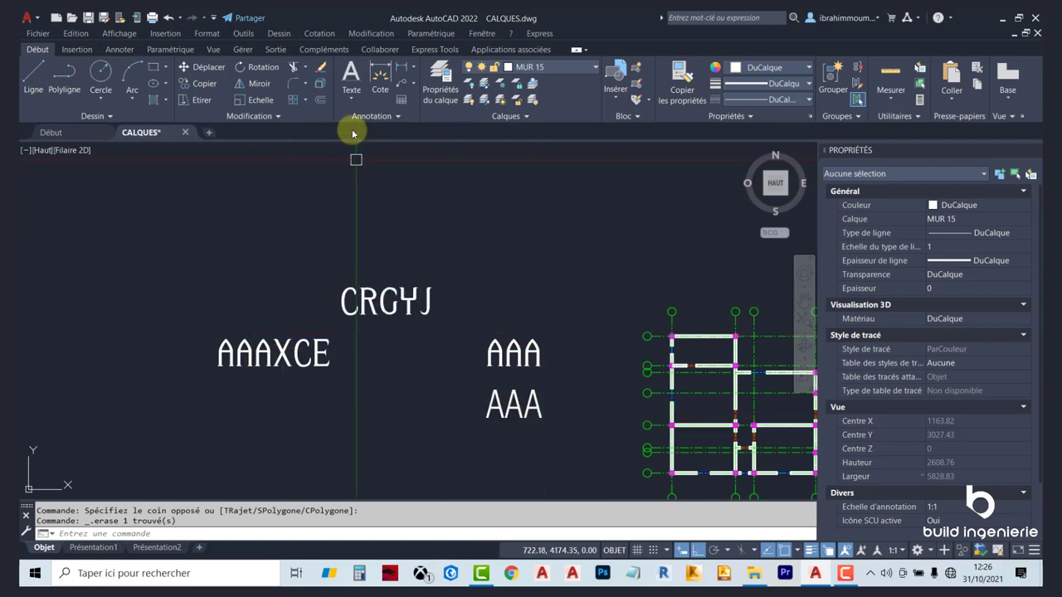
left_click(352, 100)
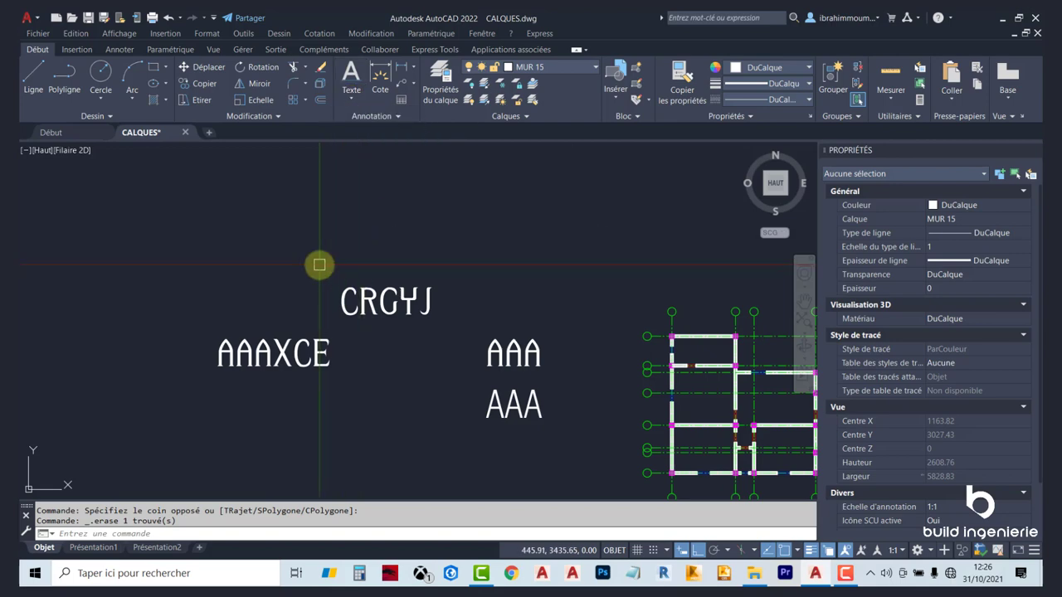
left_click(396, 118)
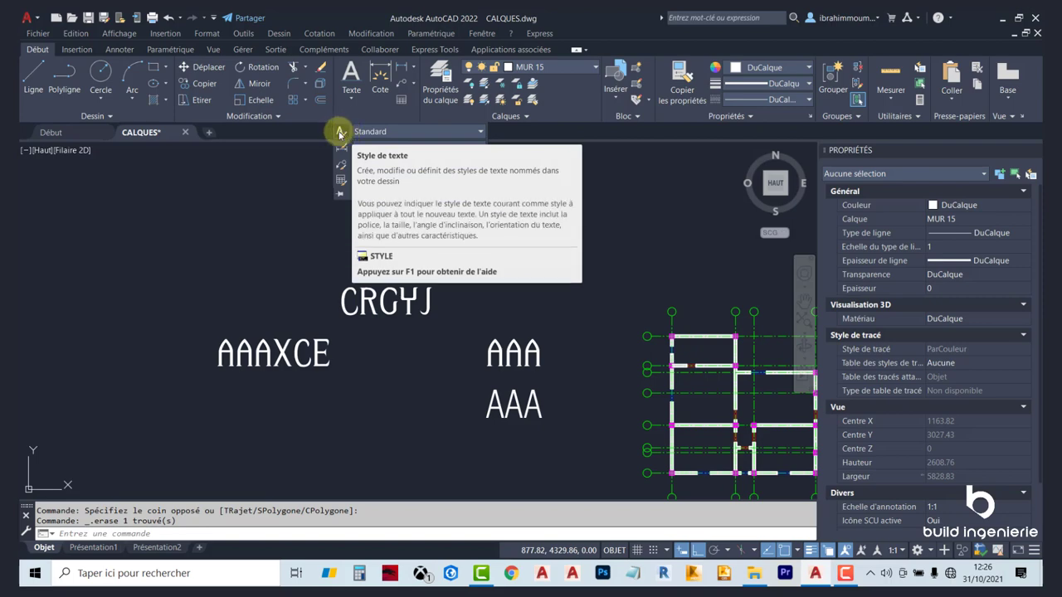
left_click(340, 133)
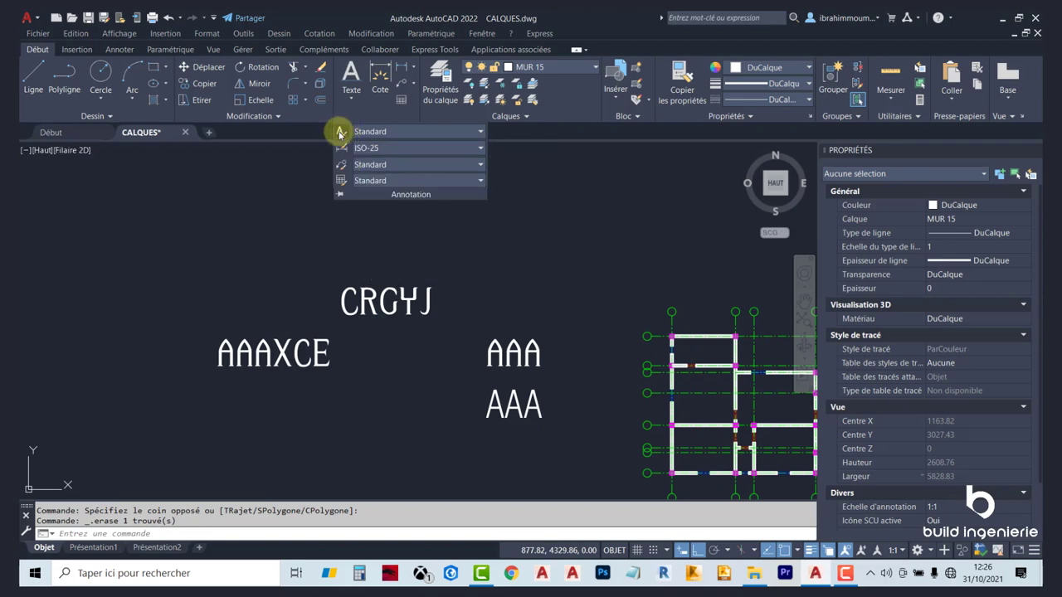
left_click_drag(490, 163, 479, 146)
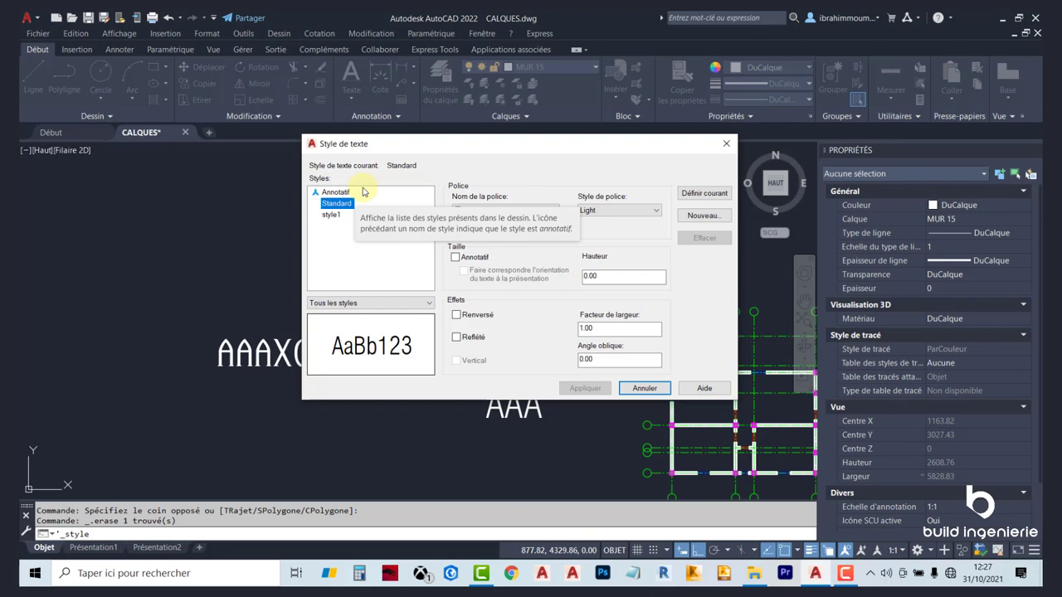
left_click(316, 205)
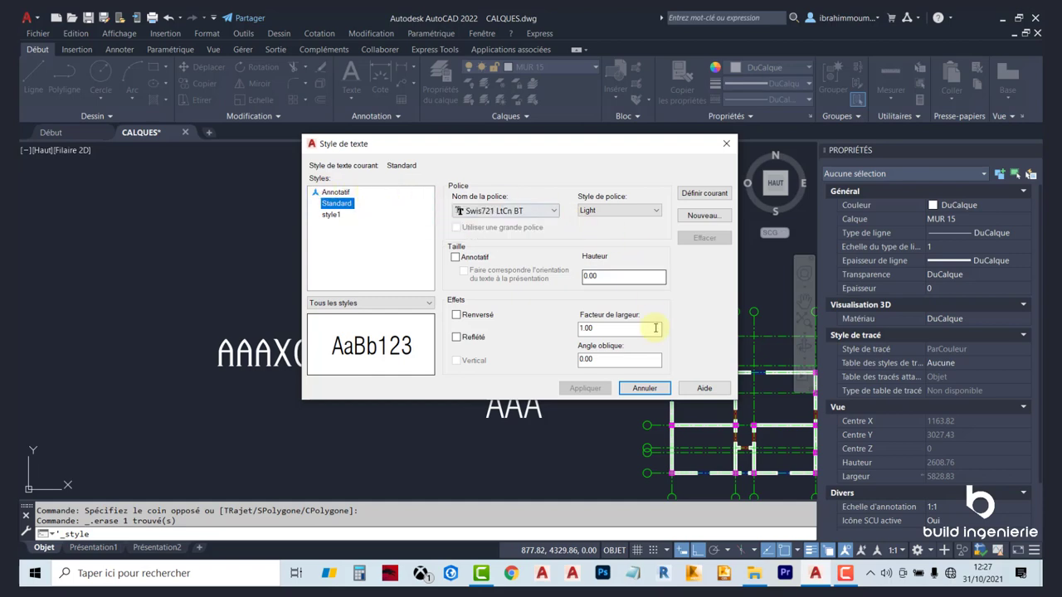
left_click(645, 387)
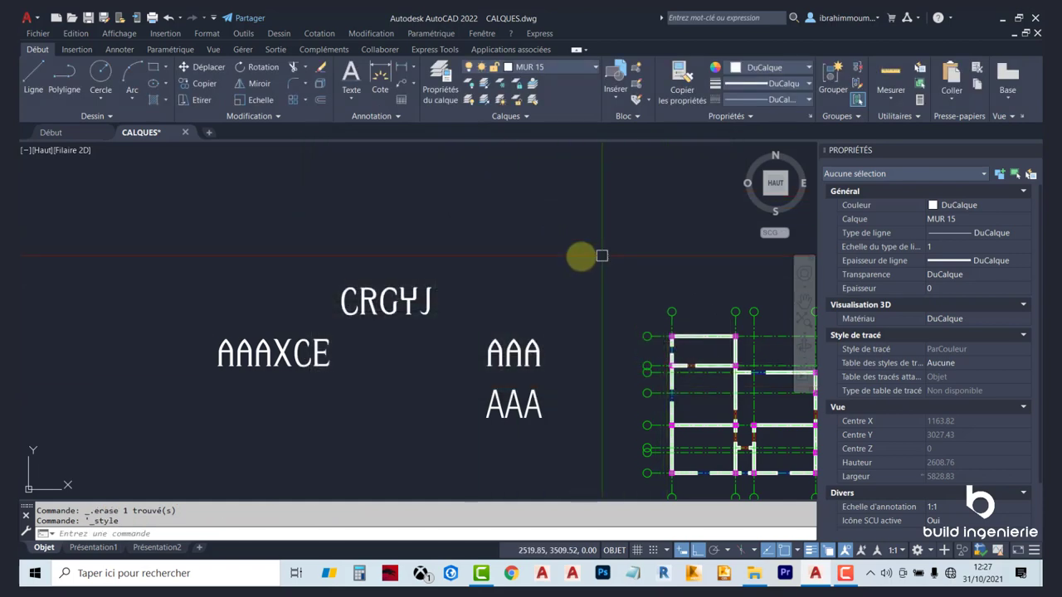
Zoom out, check the annotation scales, then open the layer manager listing eight layers
scroll(581, 254, "down", 2)
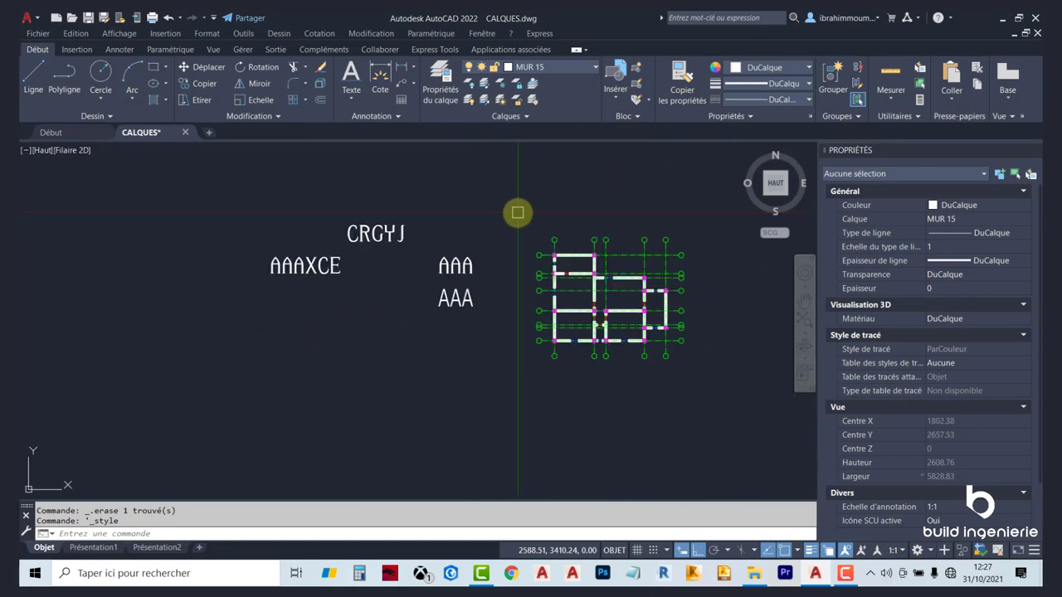
left_click(904, 550)
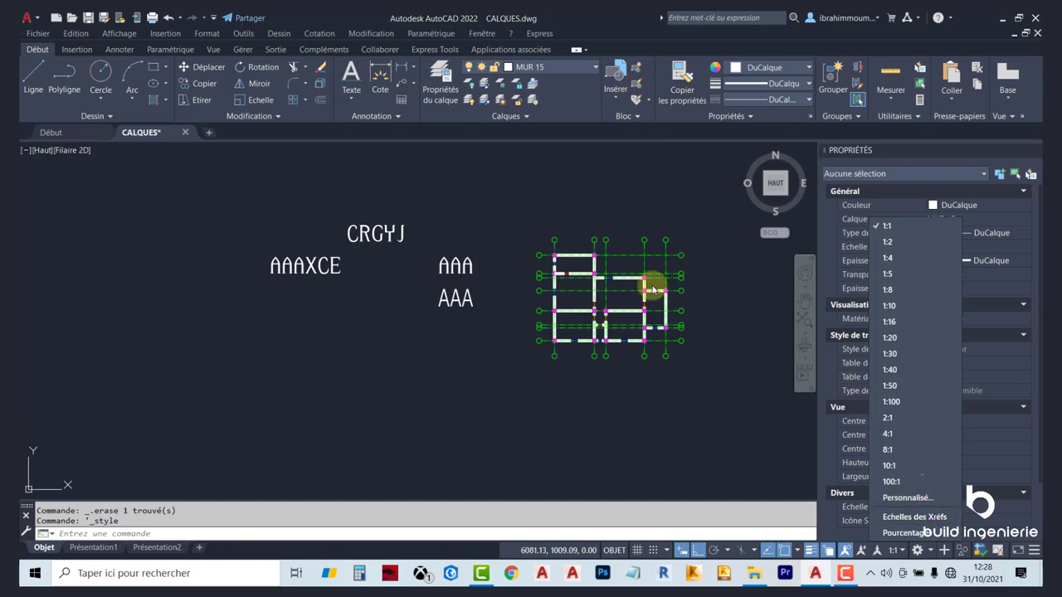
left_click(482, 195)
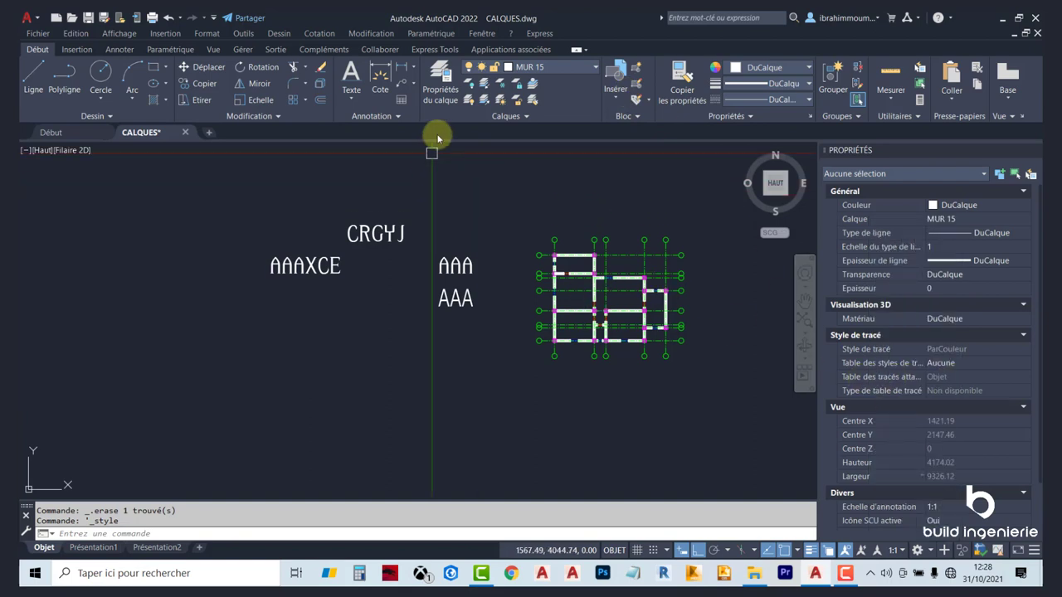
left_click(439, 83)
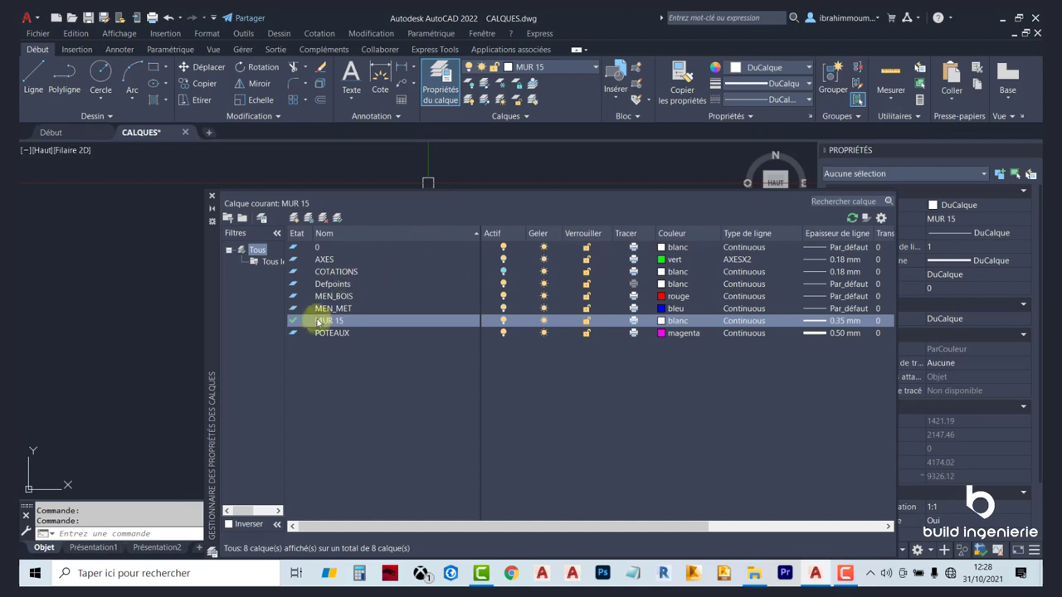
Attempt to delete layer MUR 15, dismiss the cannot-delete warning, and close the manager
left_click(322, 217)
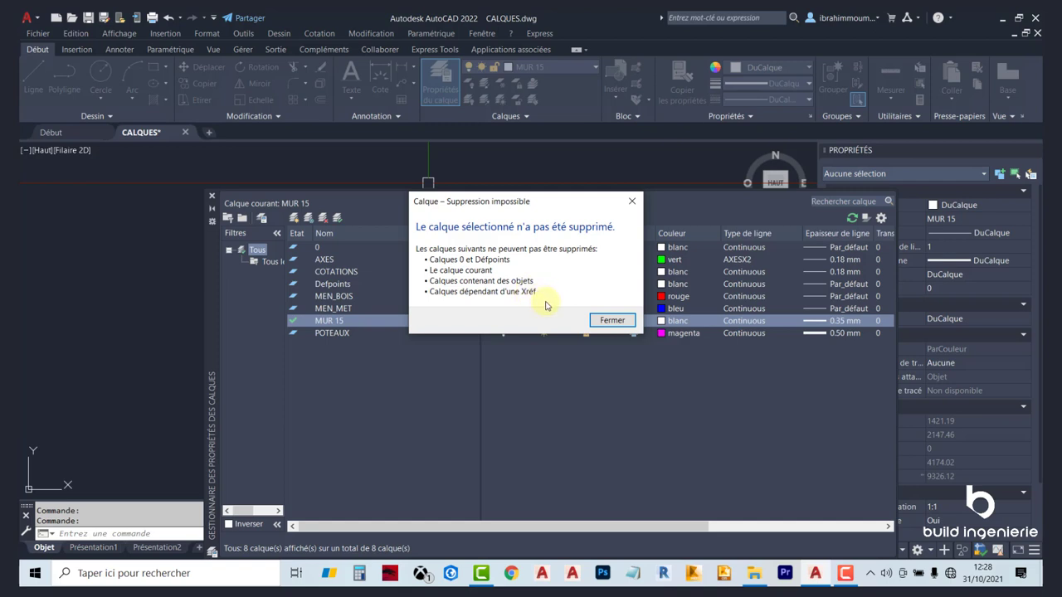
left_click(606, 322)
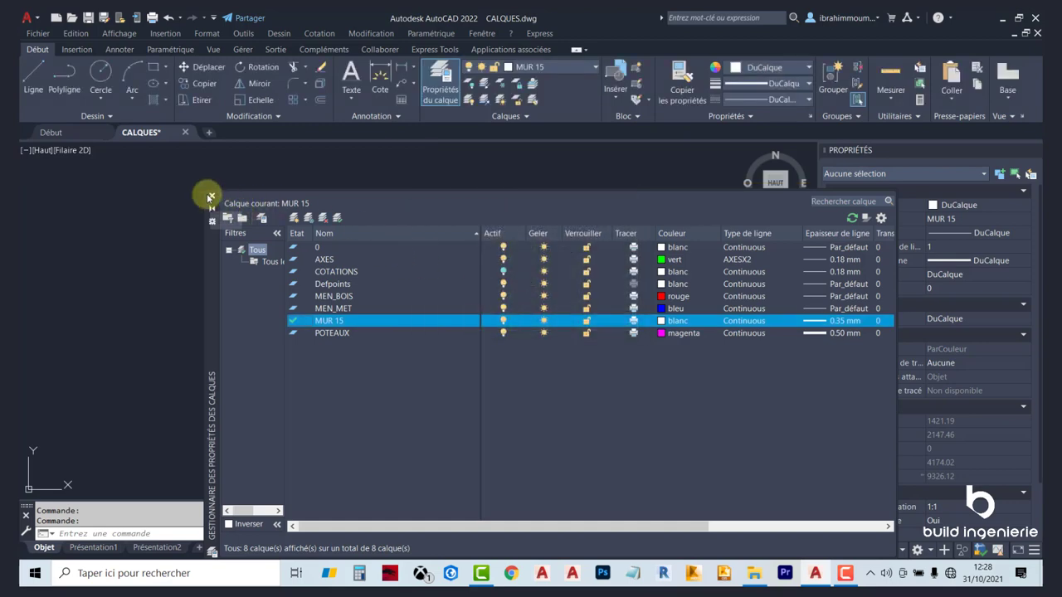
left_click(212, 197)
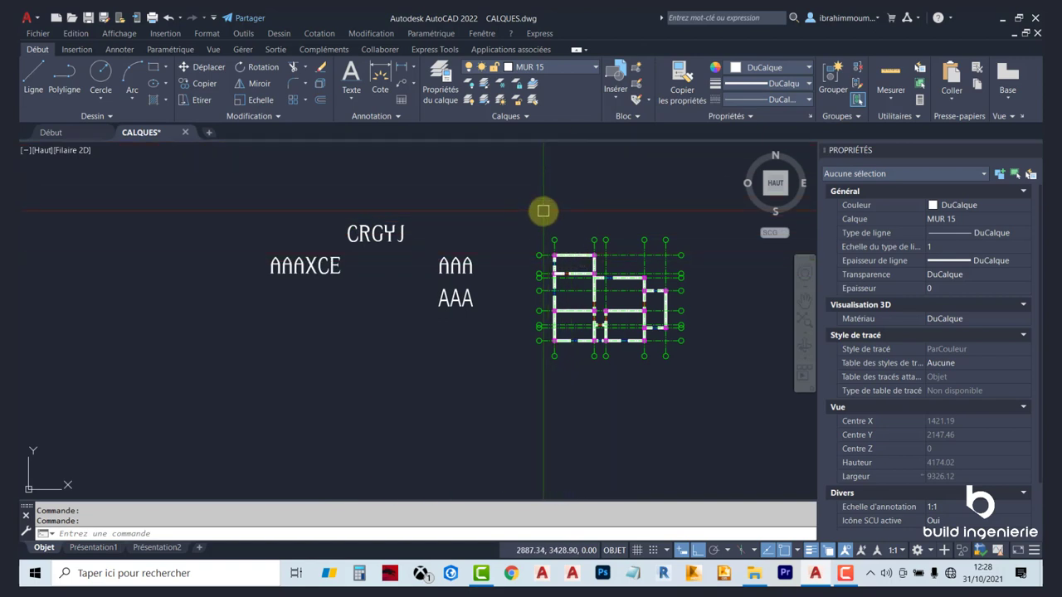
In Text Style, fail to rename Standard, then start a new style proposed as style2
left_click(387, 118)
left_click(340, 135)
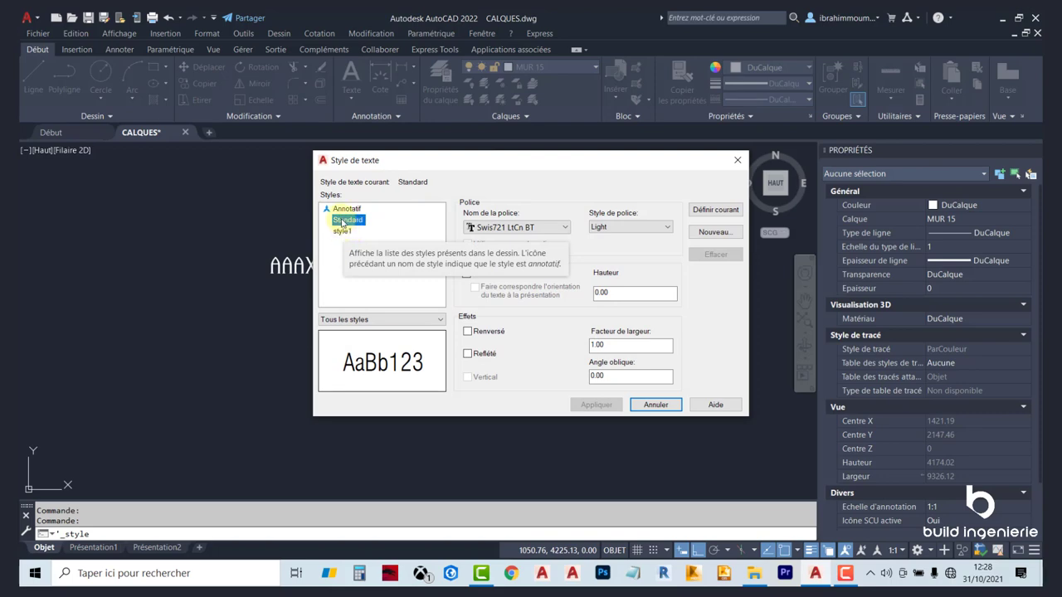
left_click(342, 222)
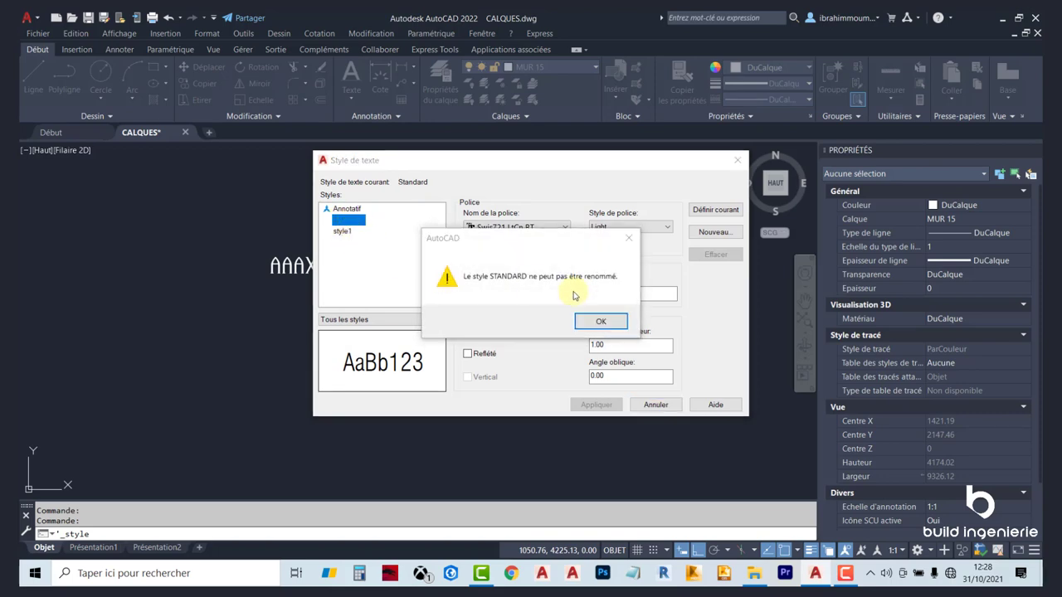
left_click(602, 323)
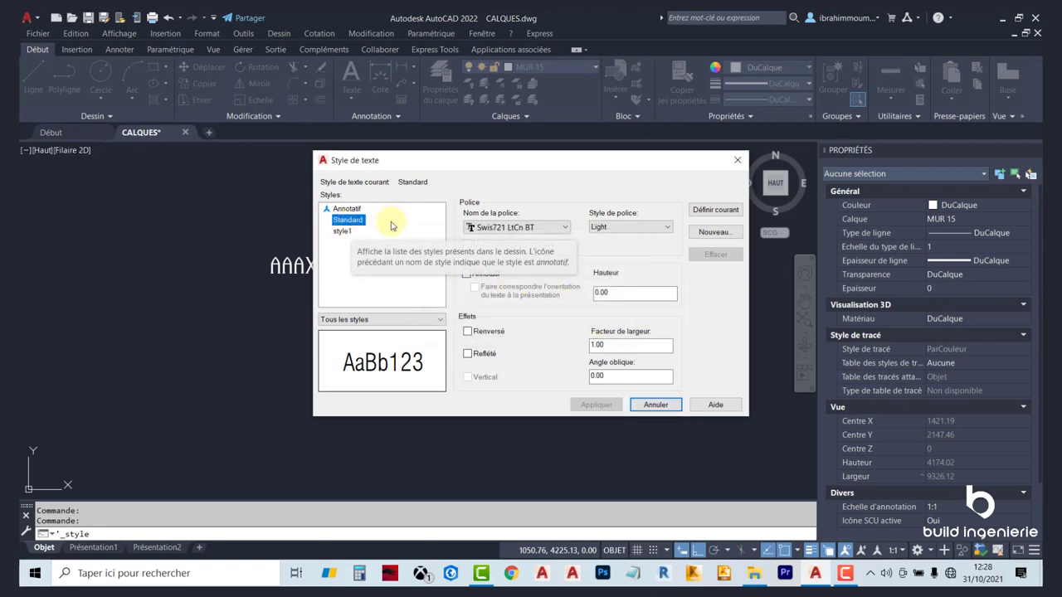
left_click(715, 234)
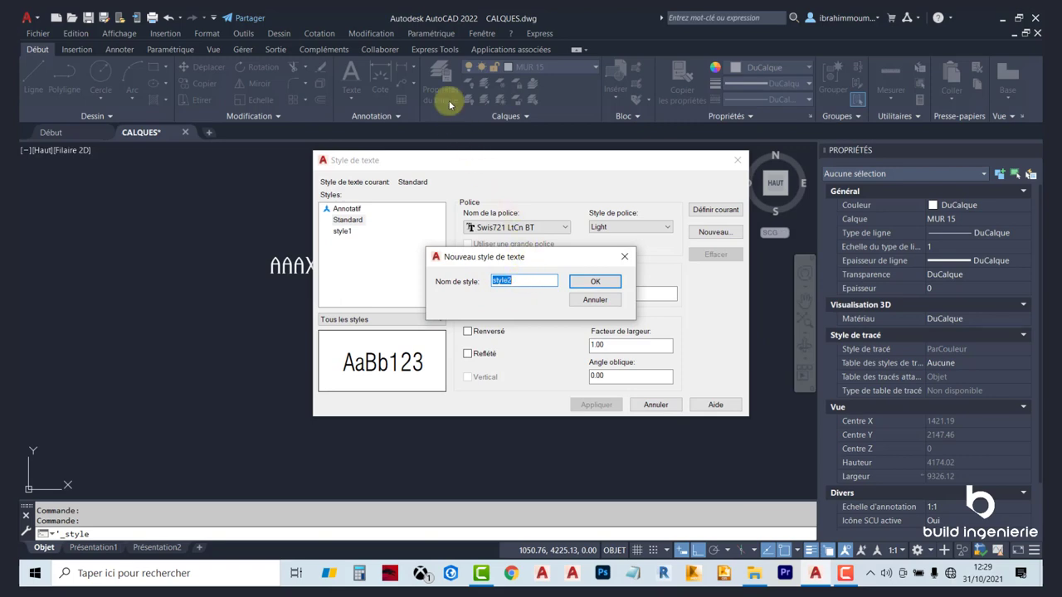
Create the style2 text style and rename style1 to ARIAL
left_click(589, 282)
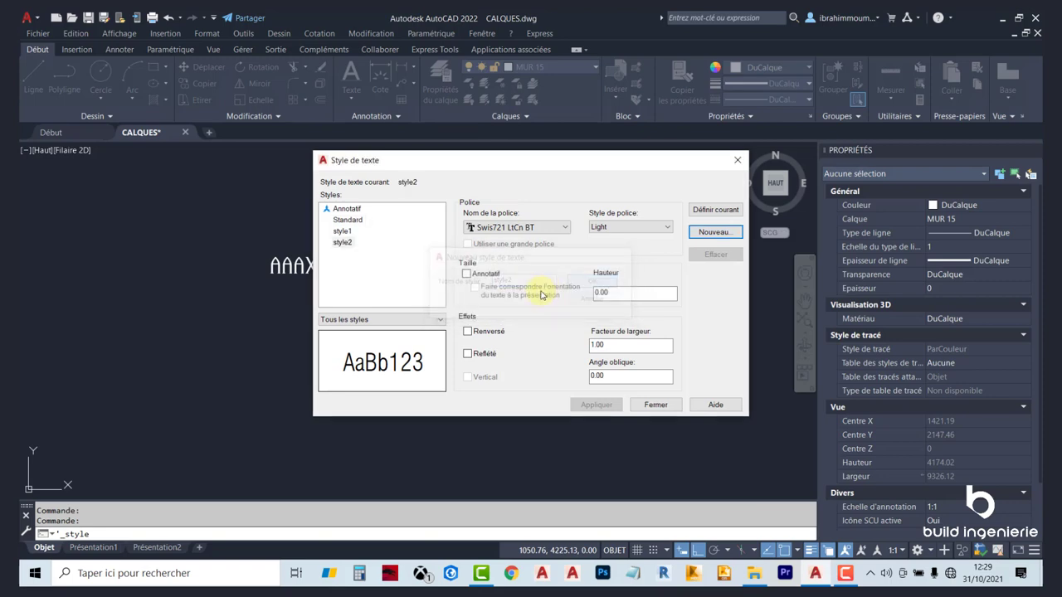
left_click(343, 232)
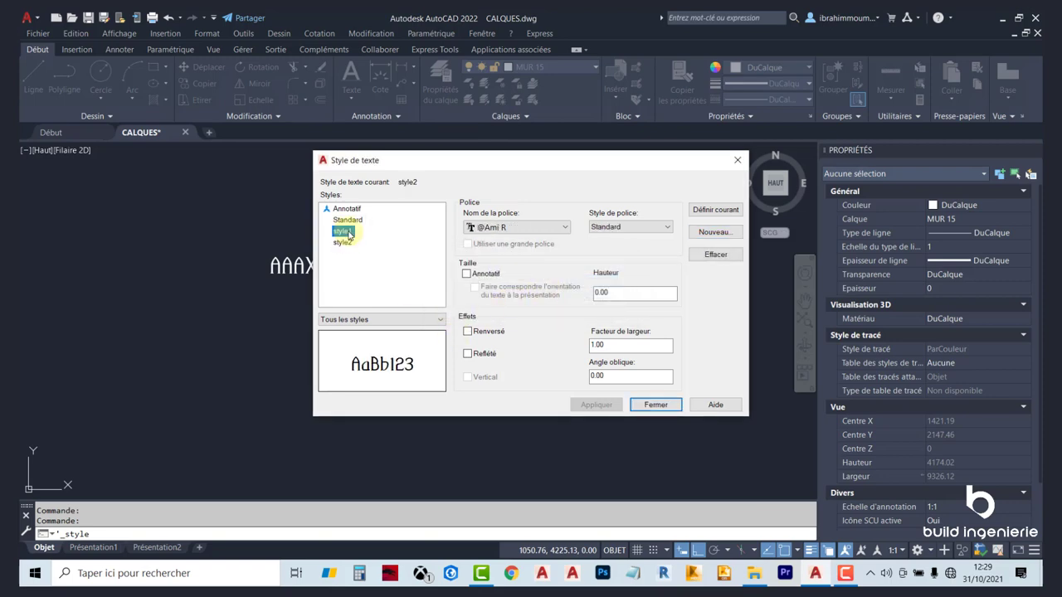
right_click(348, 235)
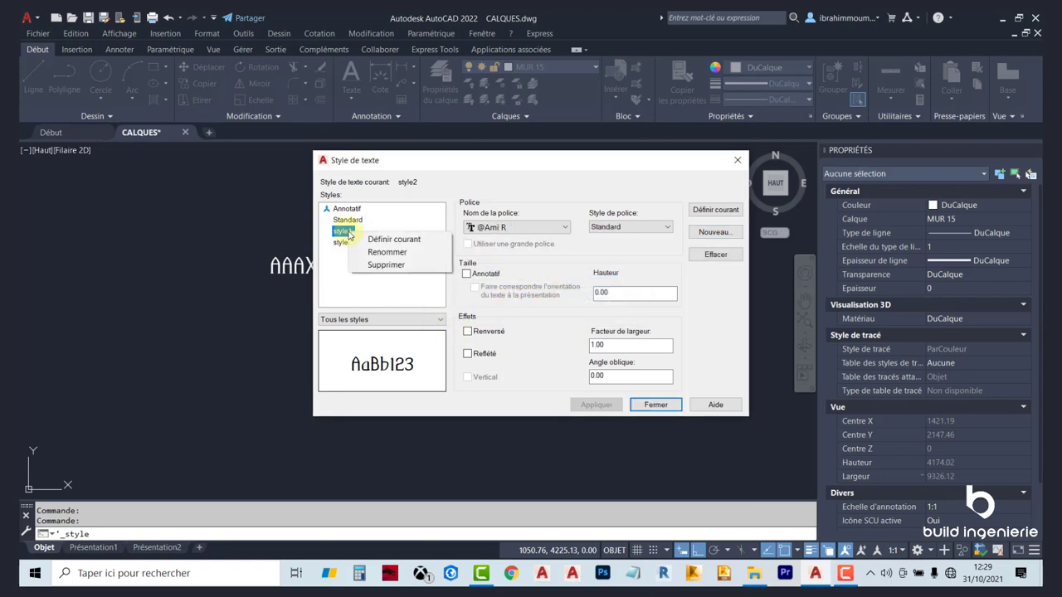
left_click(387, 252)
left_click(339, 243)
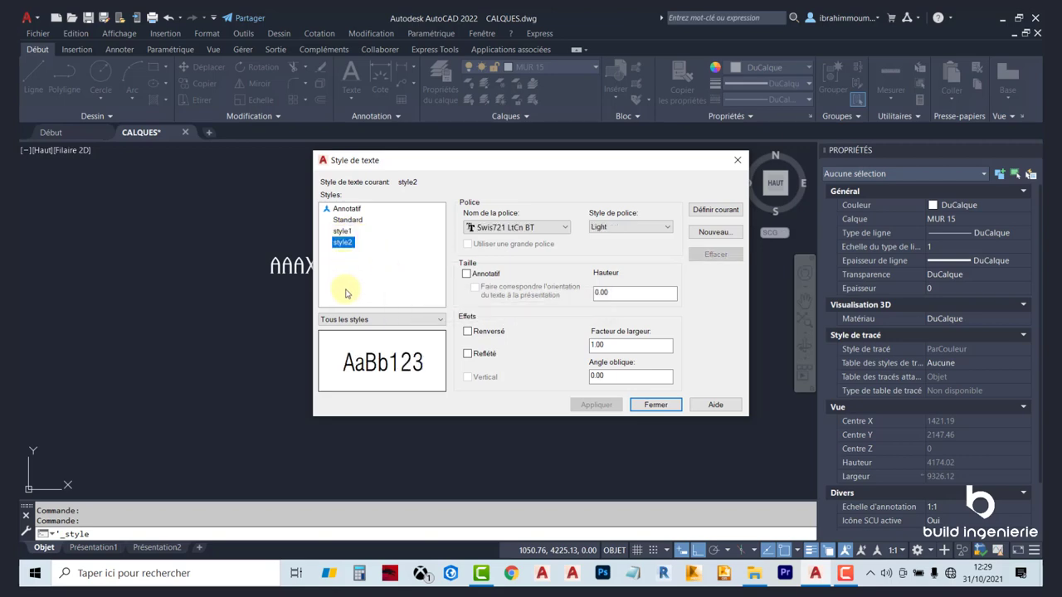
key("F2")
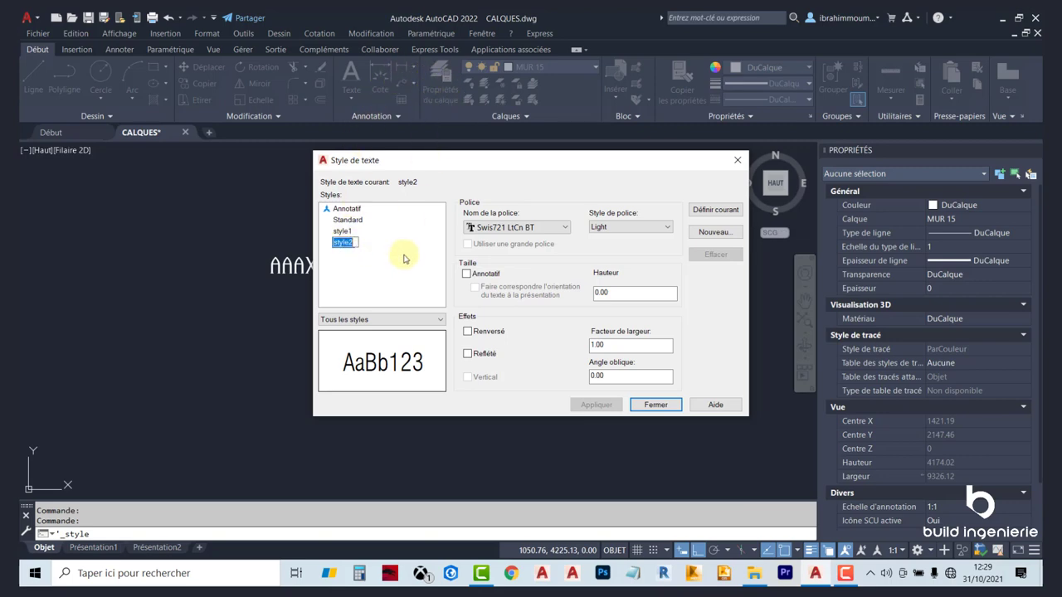
left_click(355, 232)
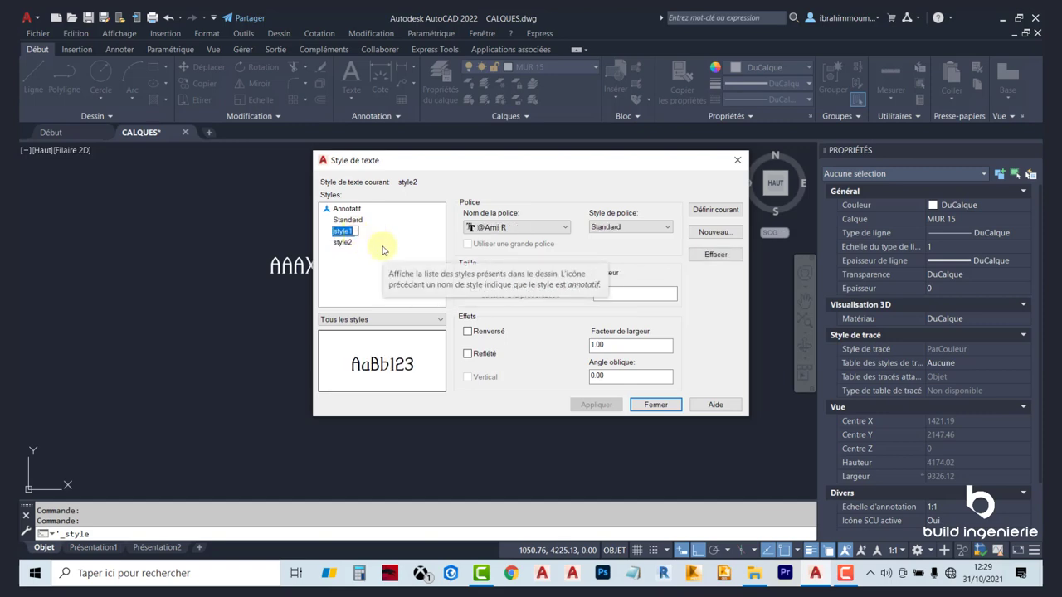
type("BE")
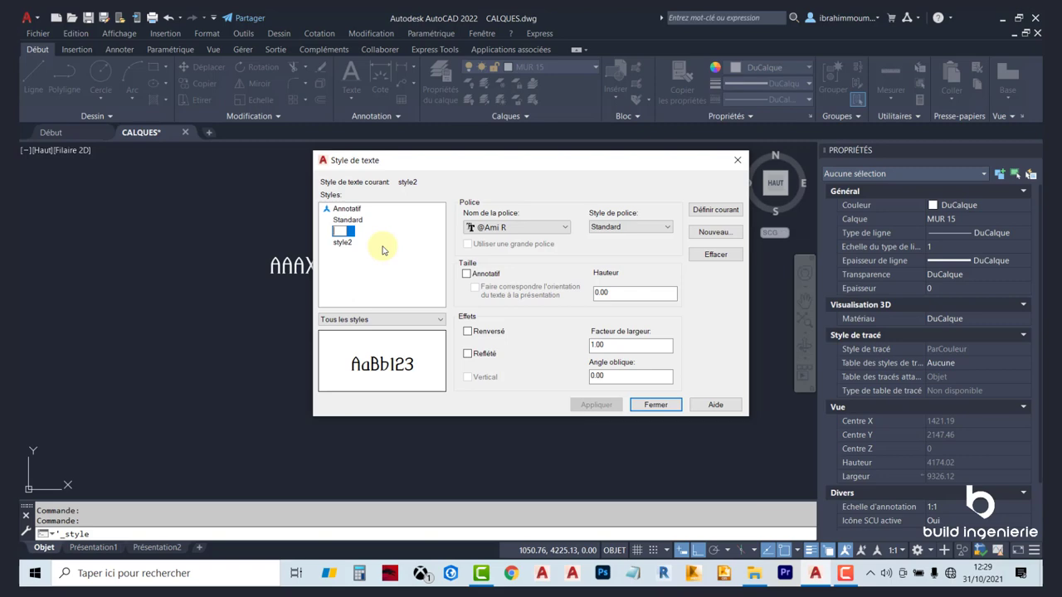
key("Return")
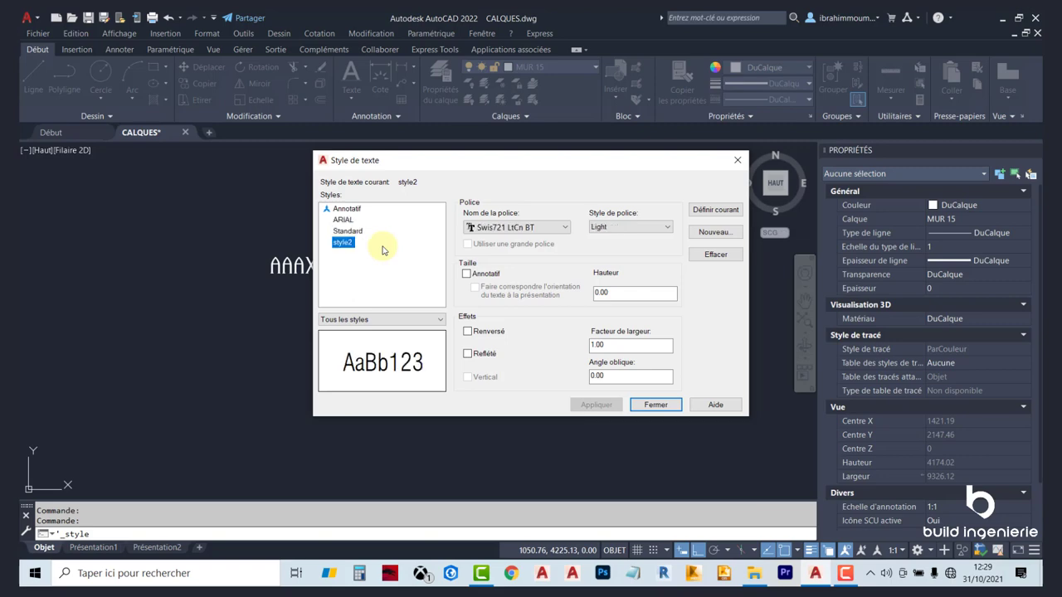
left_click(347, 231)
Rename style2 to SWIS, correcting the mistyped SWIF name
left_click(338, 246)
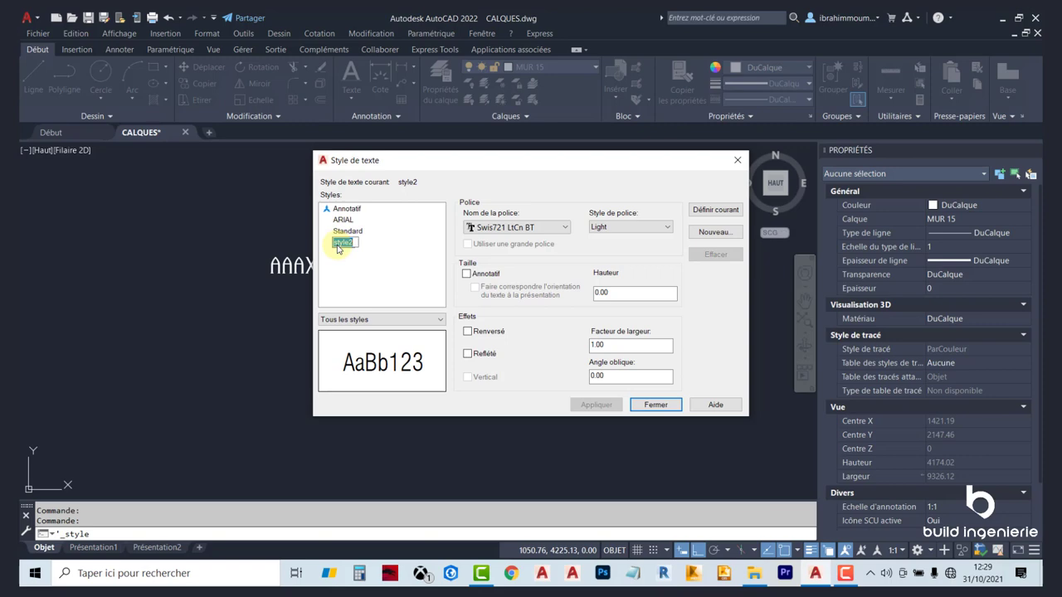
type("SWIF")
key("Return")
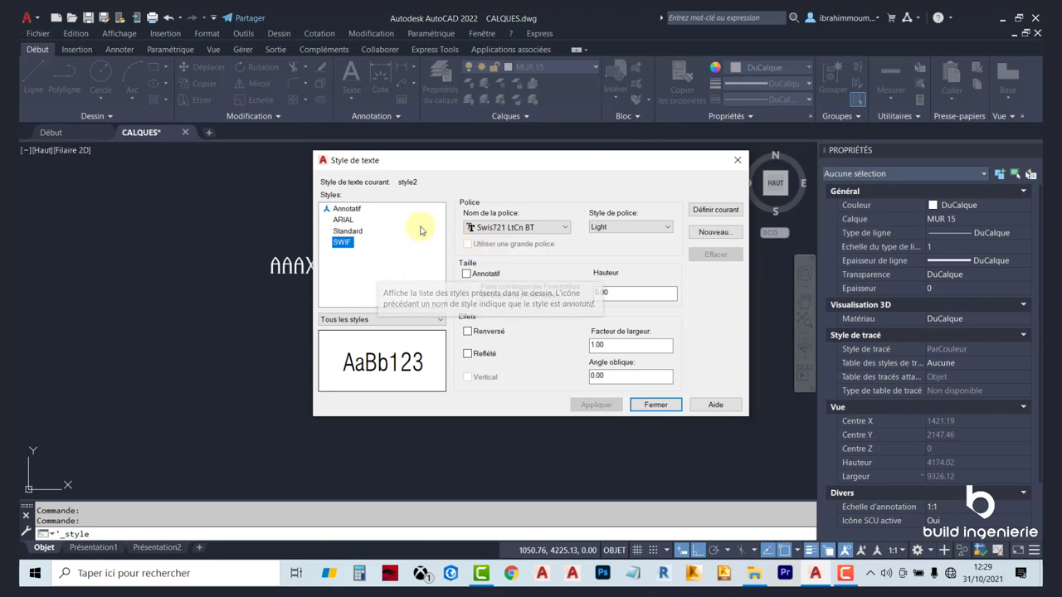
left_click(348, 244)
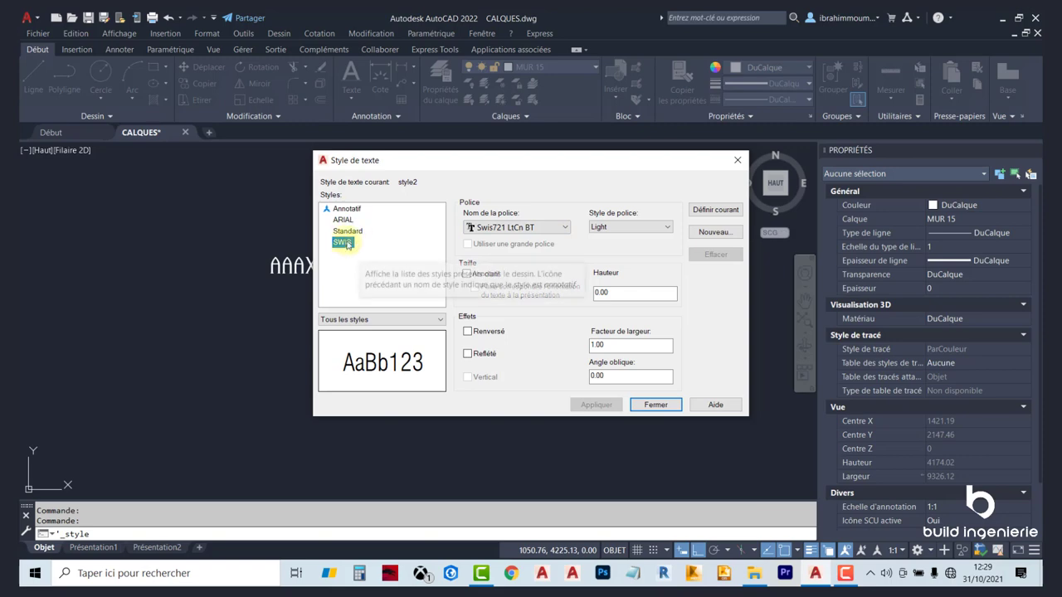
type("Swis")
key("Return")
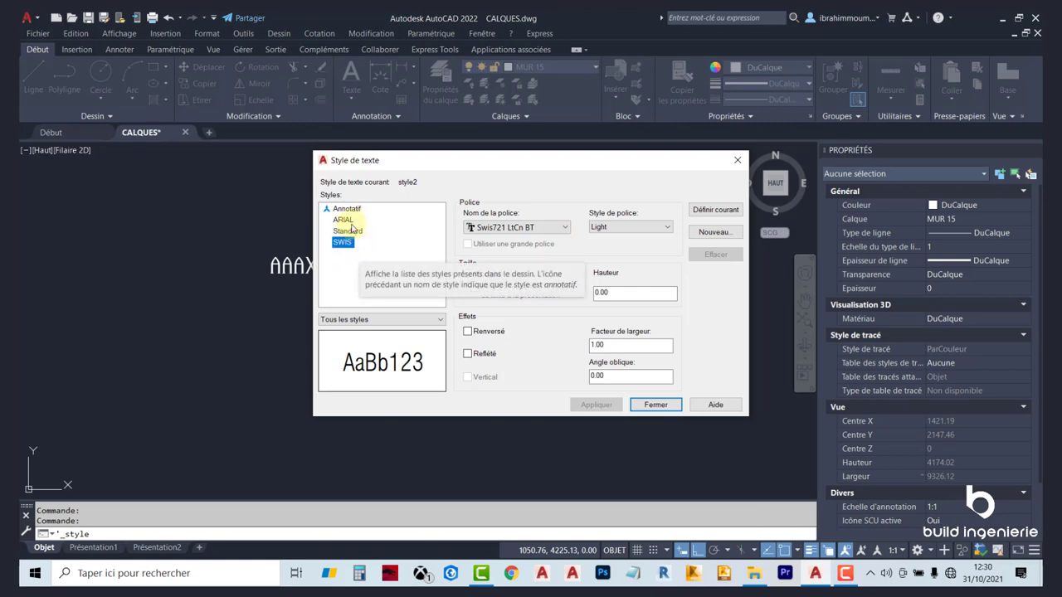
left_click(353, 220)
Browse fonts for the ARIAL style, trying Arial and Arial TUR
left_click(342, 241)
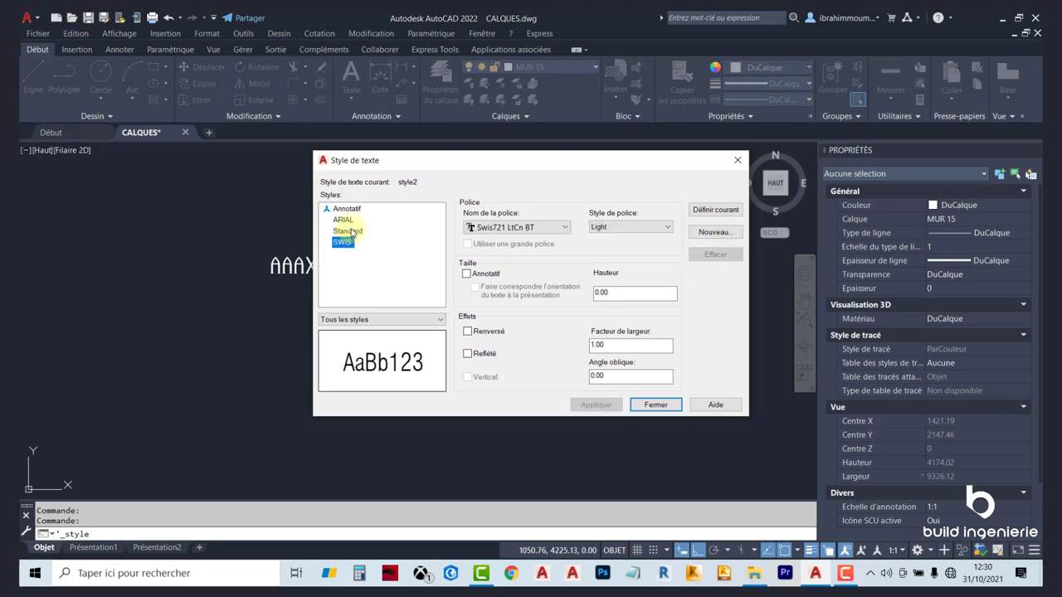
left_click(344, 220)
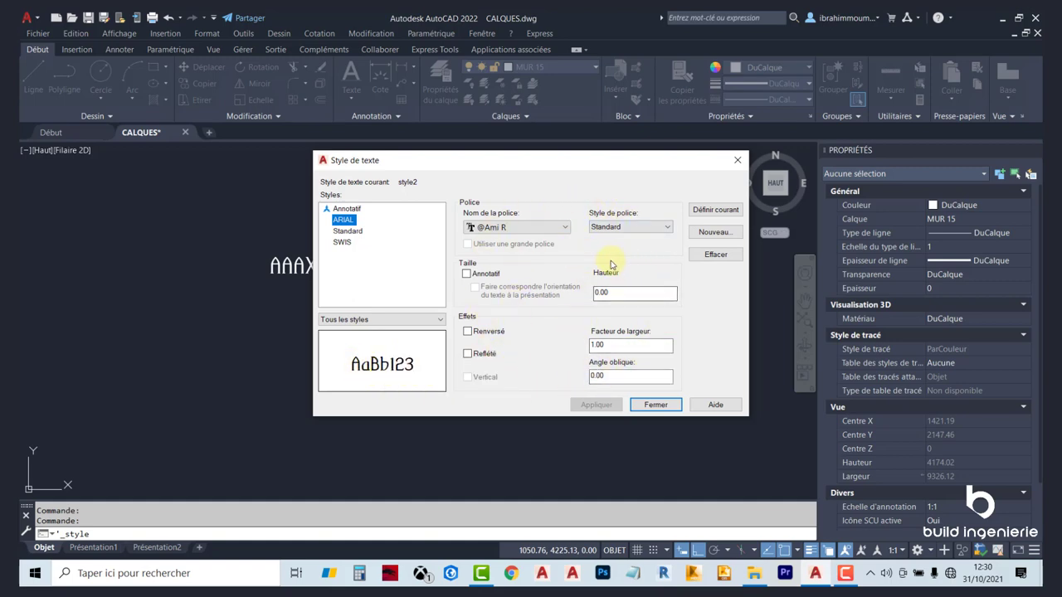
left_click(563, 231)
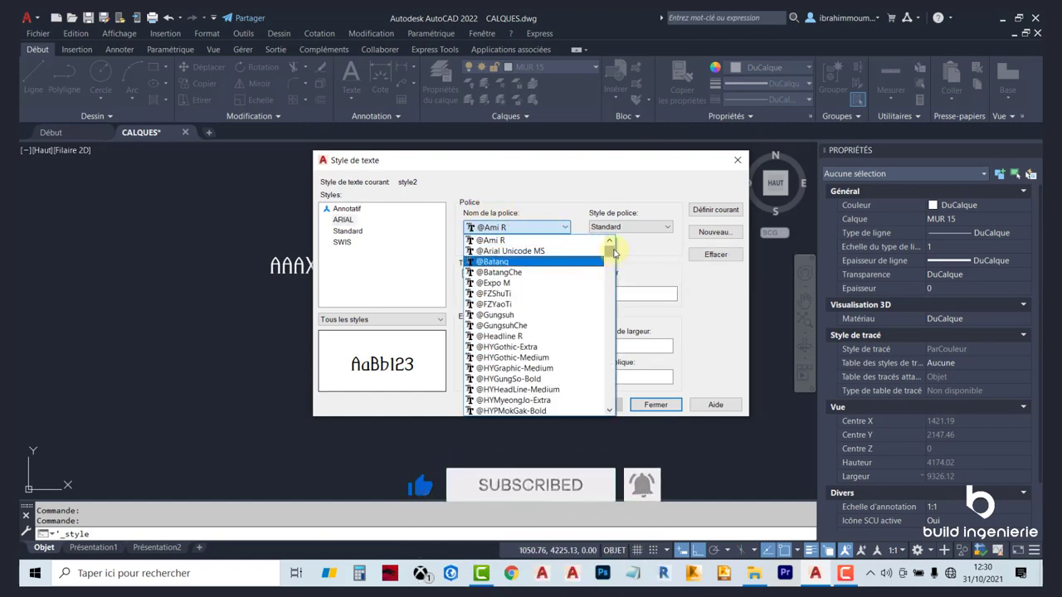
mouse_move(612, 244)
left_mouse_down()
mouse_move(612, 278)
mouse_move(611, 269)
left_mouse_up()
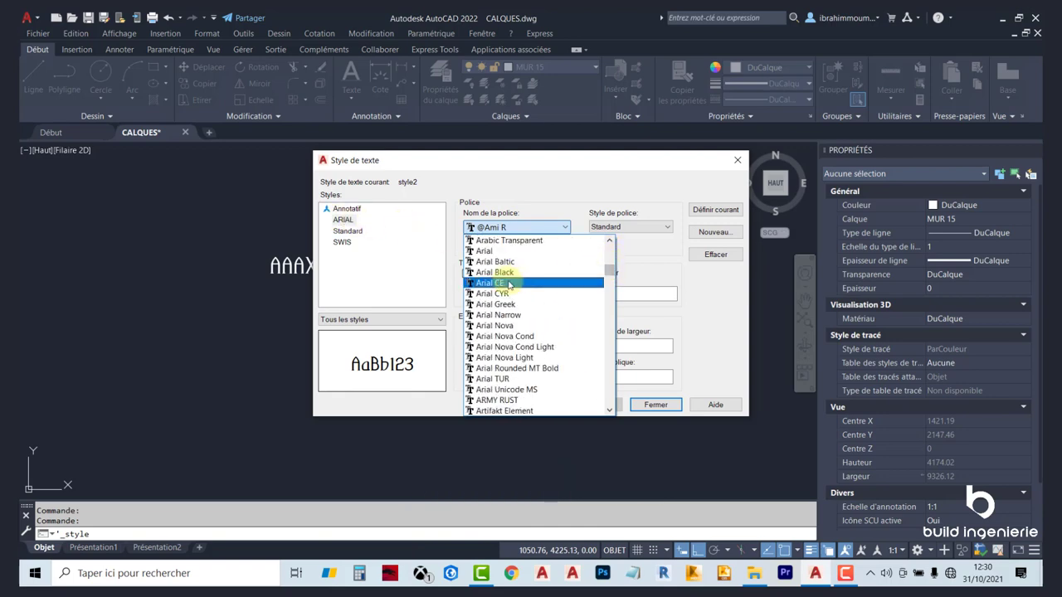
left_click(488, 251)
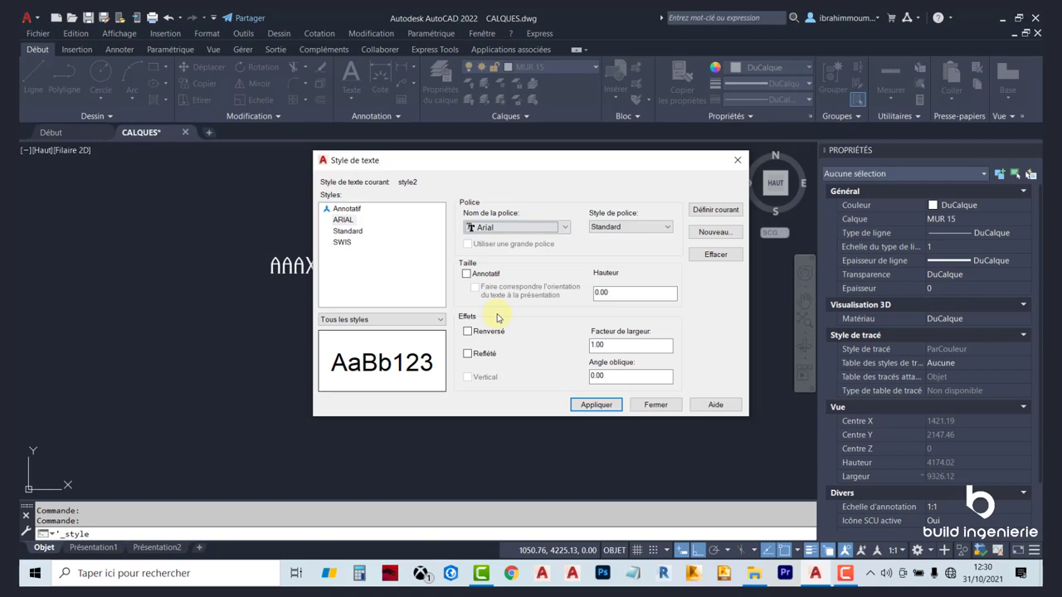
left_click(620, 228)
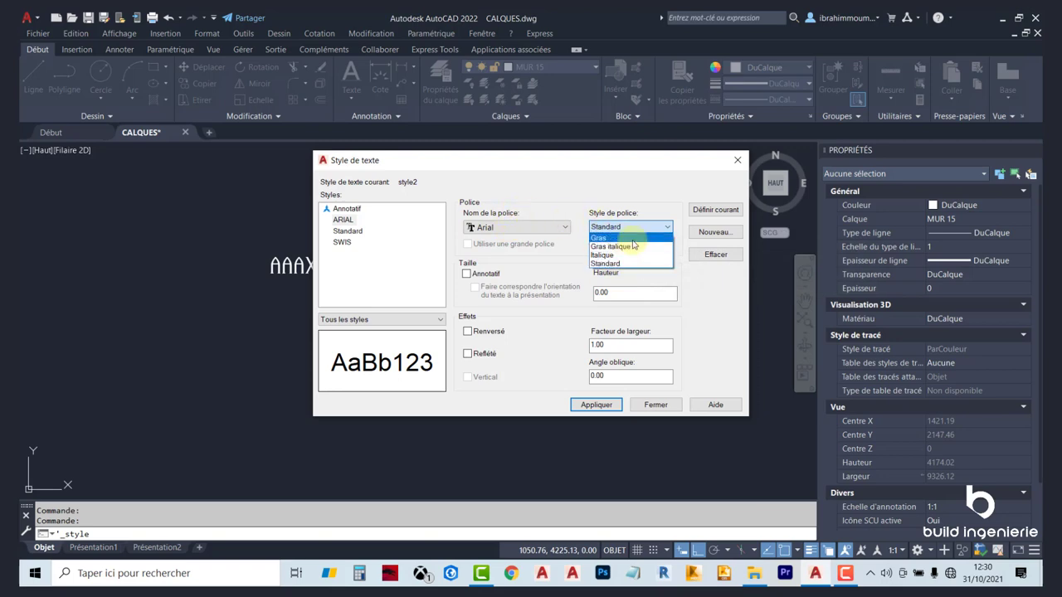
left_click(547, 232)
left_click(543, 229)
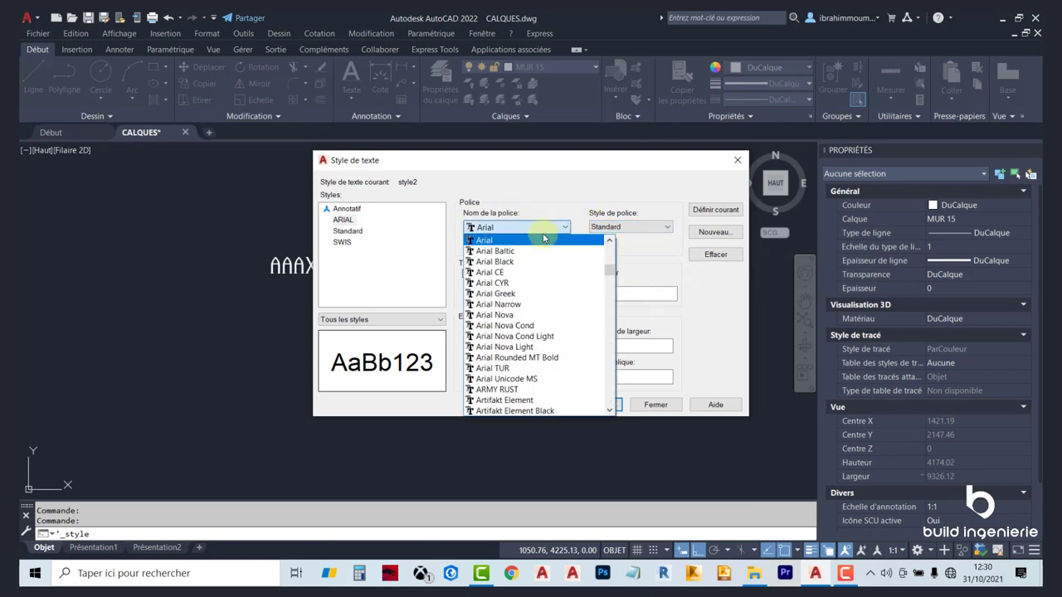
left_click(531, 368)
left_click(620, 229)
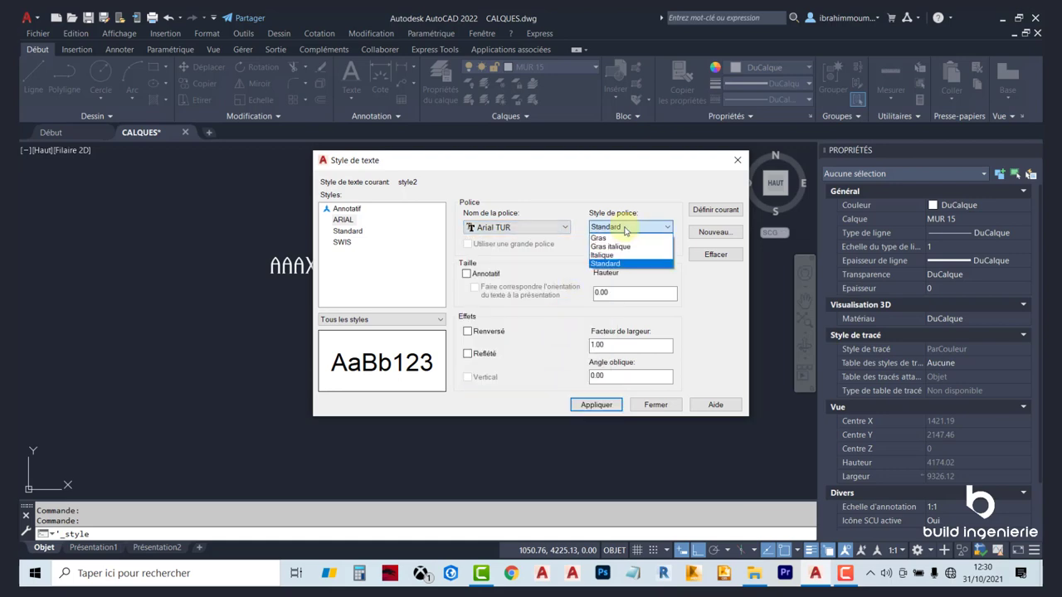
Settle the ARIAL style's font on Arial by typing 'ar' in the font list
left_click(557, 226)
left_click(557, 226)
left_click_drag(609, 268, 612, 279)
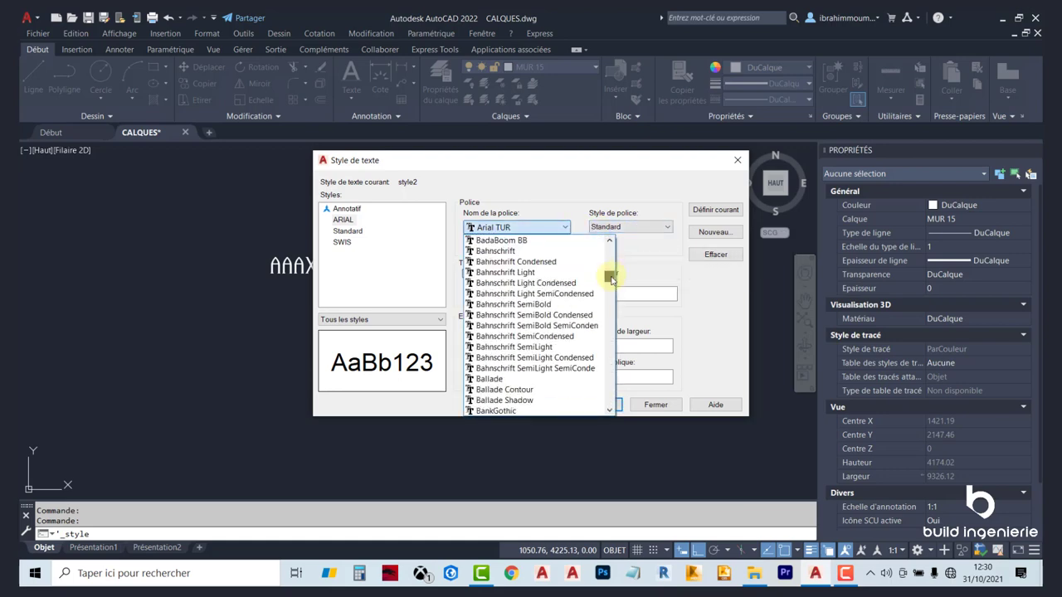
scroll(523, 266, "up", 2)
scroll(518, 276, "up", 1)
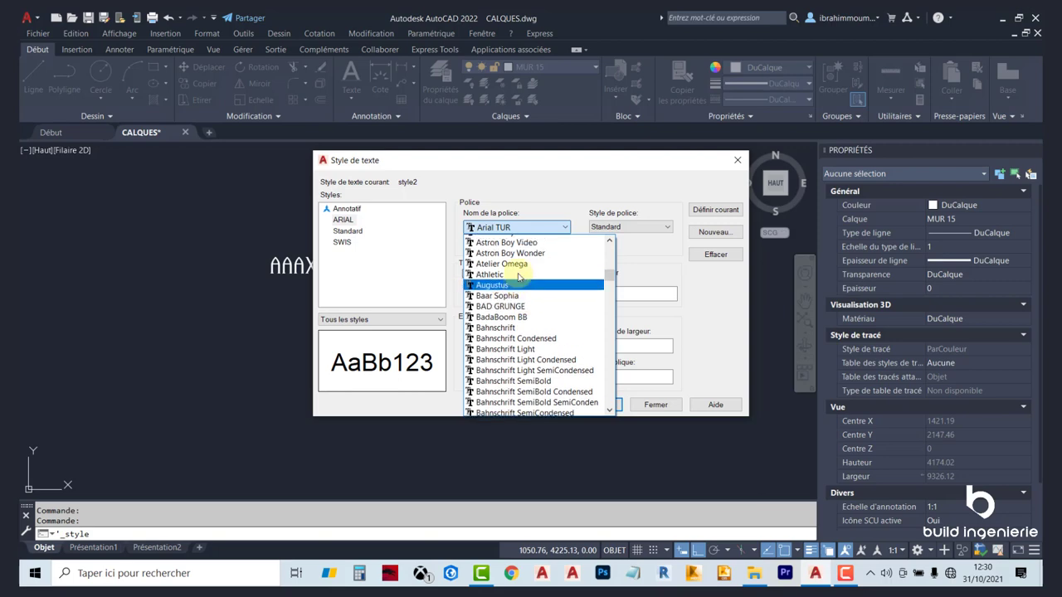
scroll(516, 278, "up", 2)
scroll(512, 287, "up", 2)
left_click(513, 306)
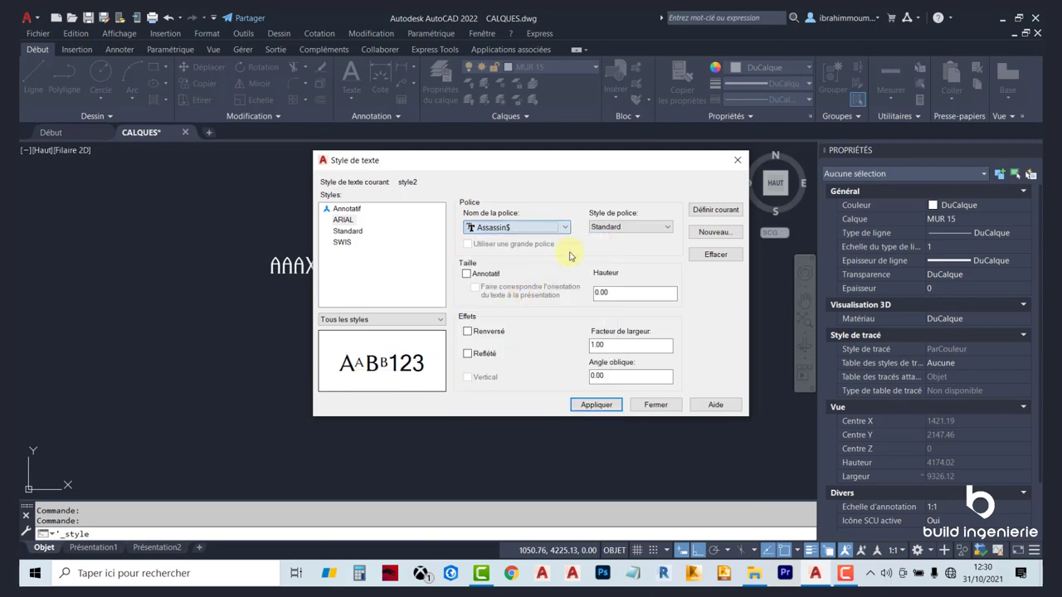
left_click(628, 227)
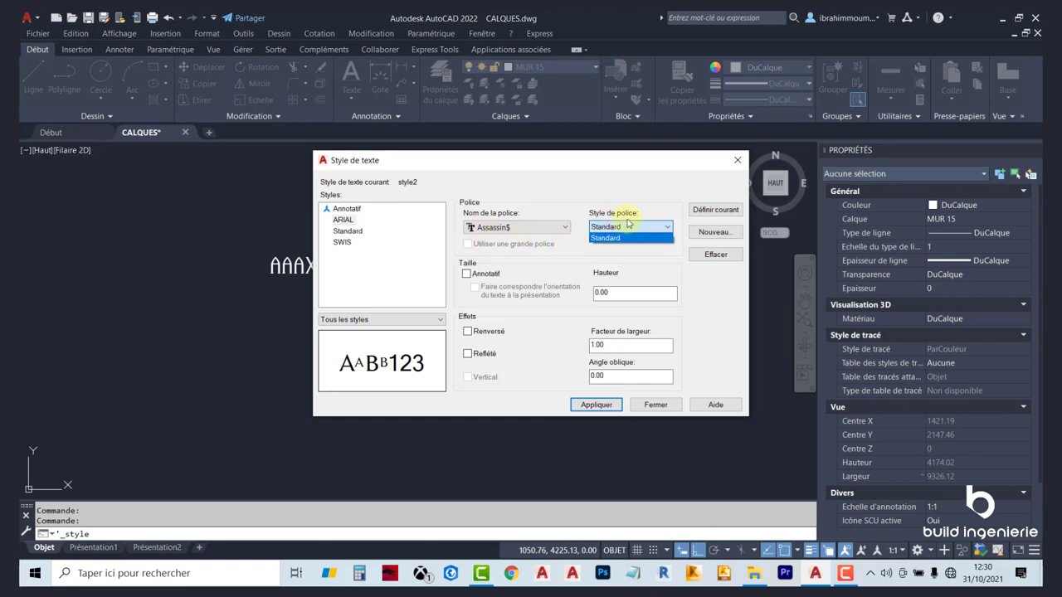
left_click(631, 228)
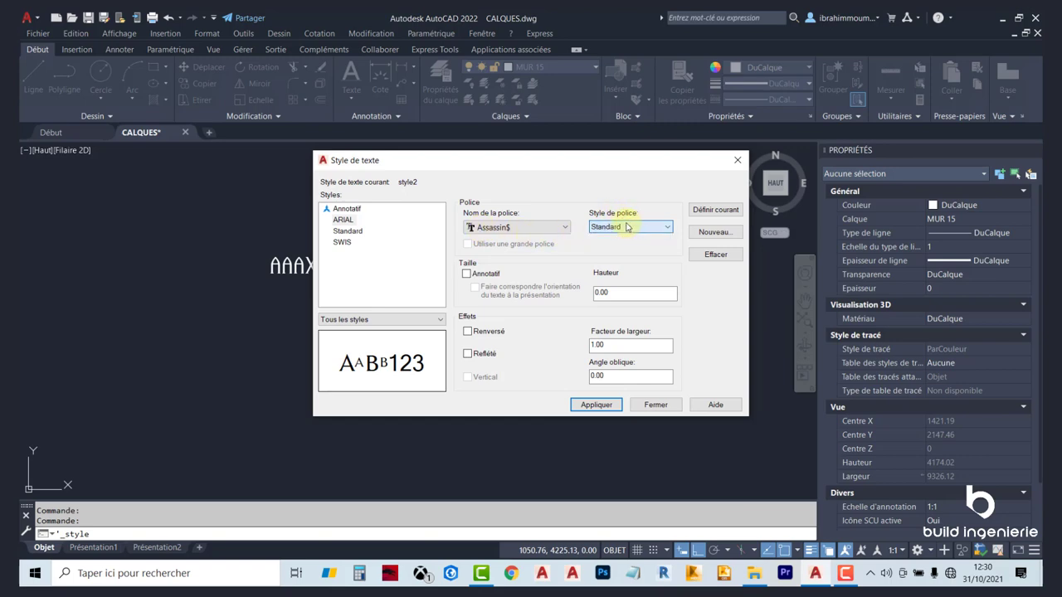
left_click(553, 227)
left_click_drag(611, 278, 614, 245)
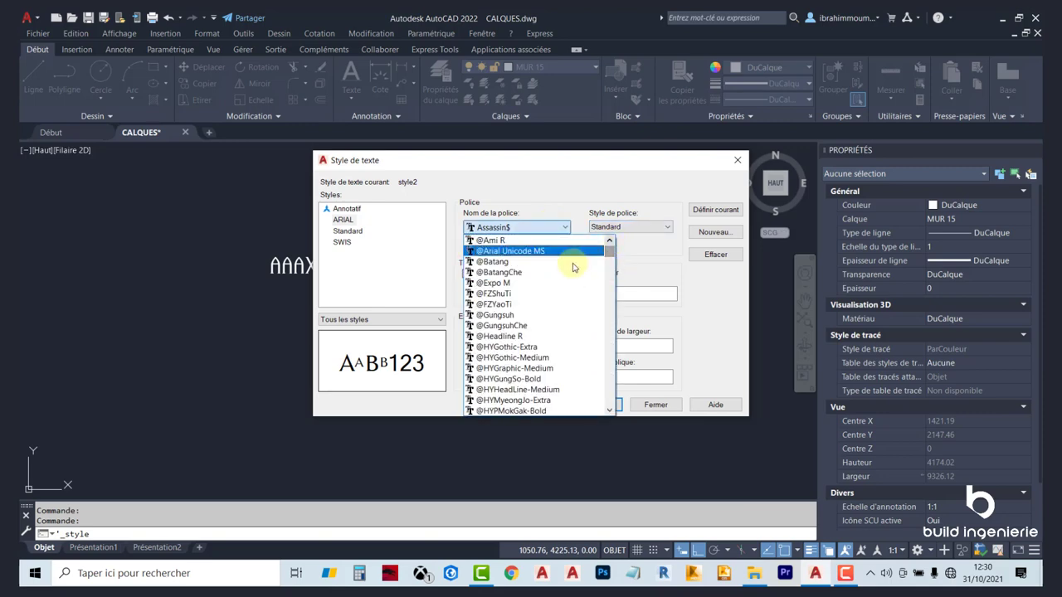
scroll(532, 357, "up", 2)
scroll(514, 369, "up", 3)
scroll(508, 379, "down", 3)
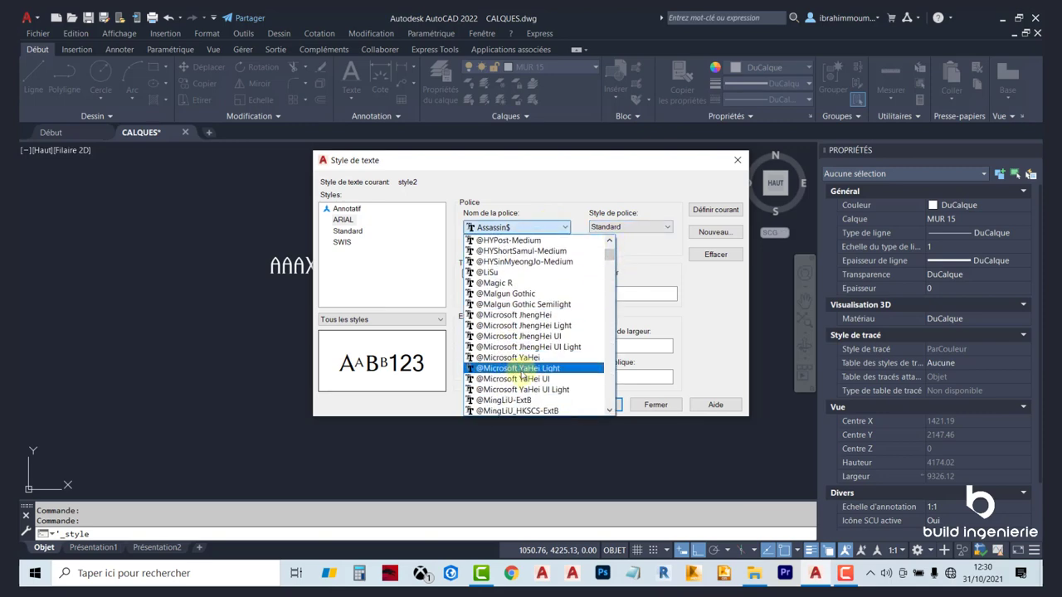
scroll(514, 365, "down", 3)
scroll(522, 365, "down", 3)
scroll(535, 352, "down", 3)
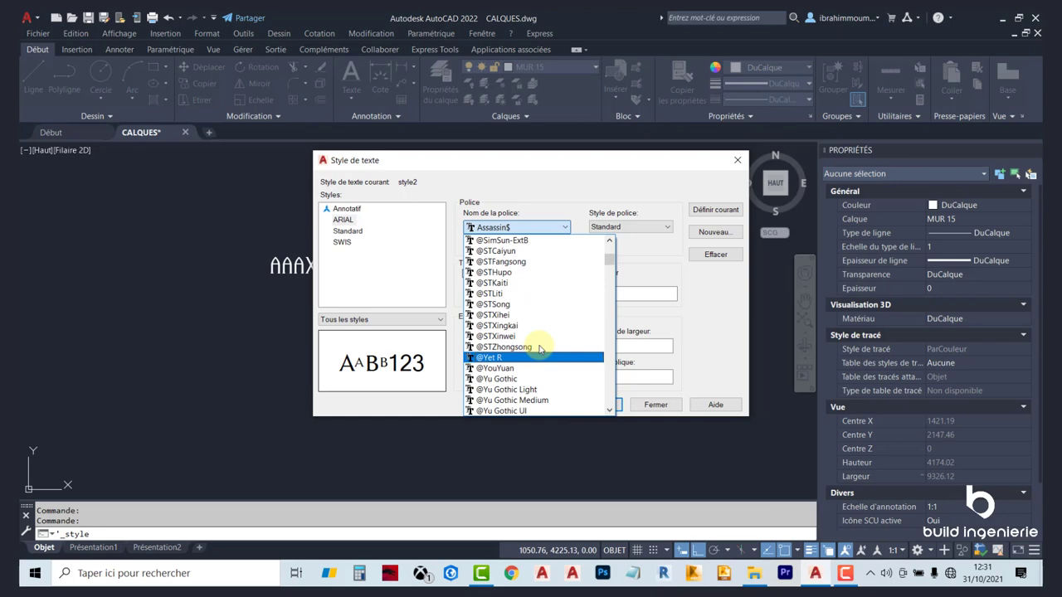
left_click(612, 267)
scroll(521, 301, "up", 3)
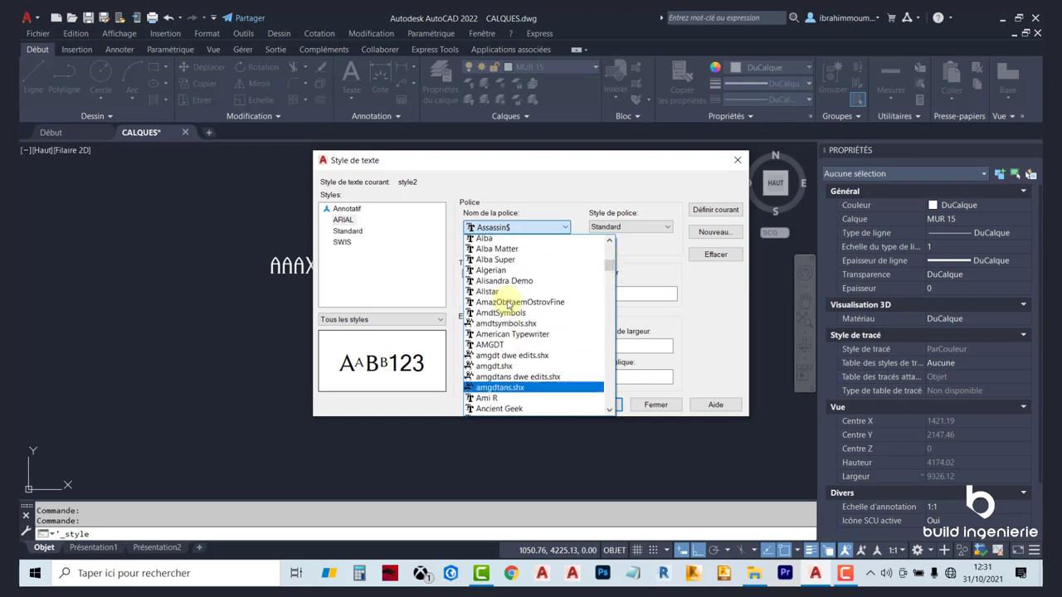
scroll(518, 299, "up", 3)
scroll(516, 296, "up", 3)
scroll(513, 292, "up", 3)
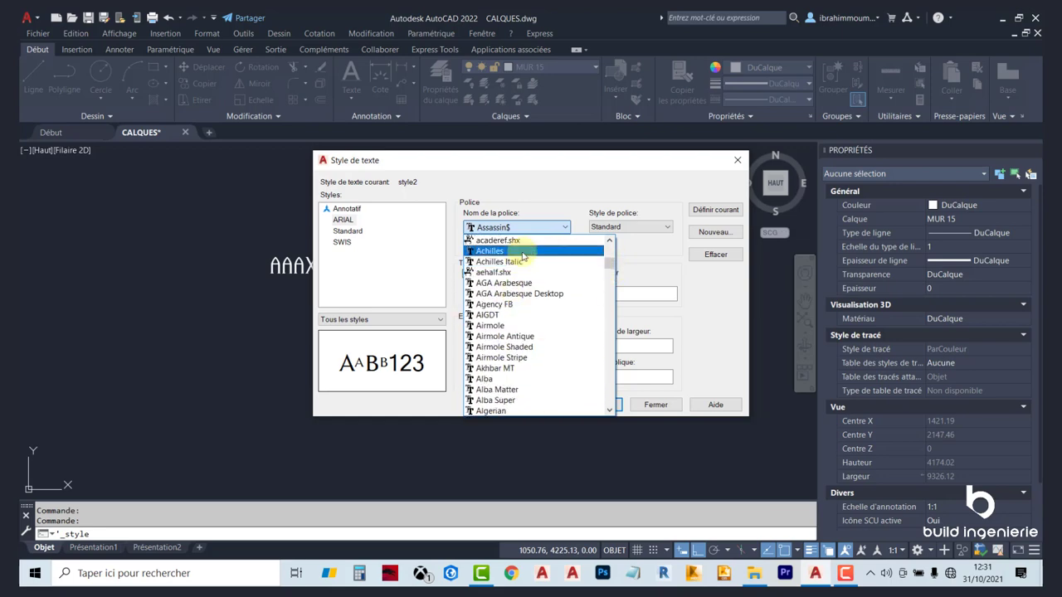
scroll(516, 290, "up", 1)
scroll(523, 286, "up", 1)
scroll(529, 282, "up", 1)
type("ar")
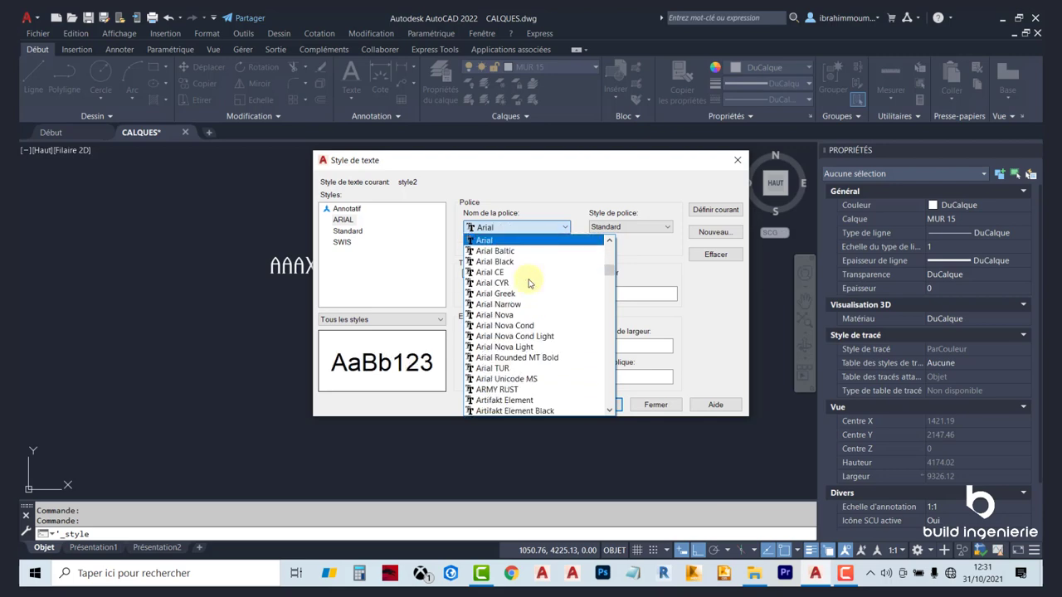
key("Return")
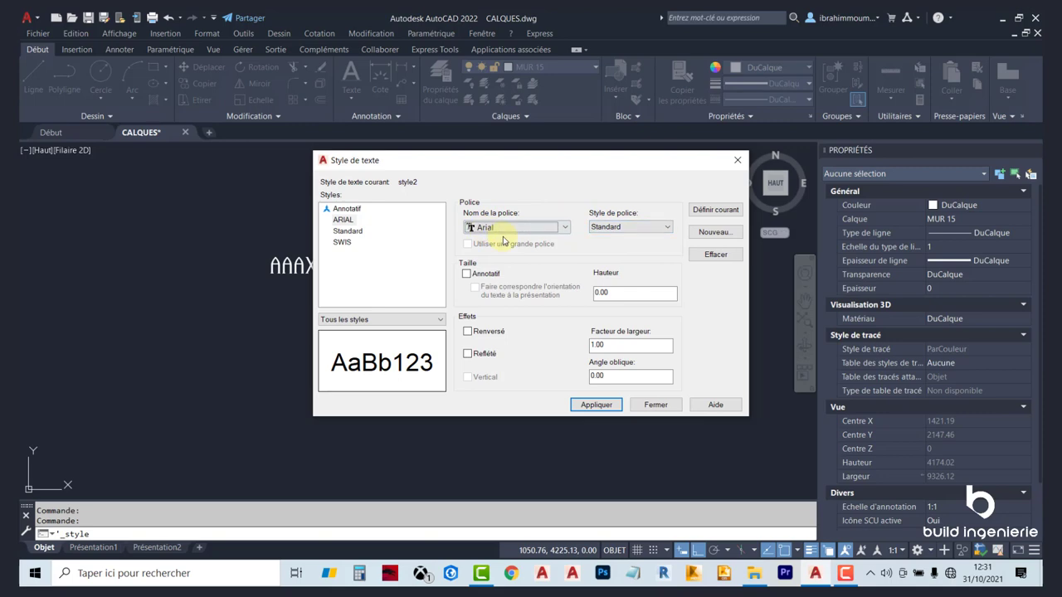
Set the ARIAL style to Italique and save the change when switching to SWIS
left_click(620, 230)
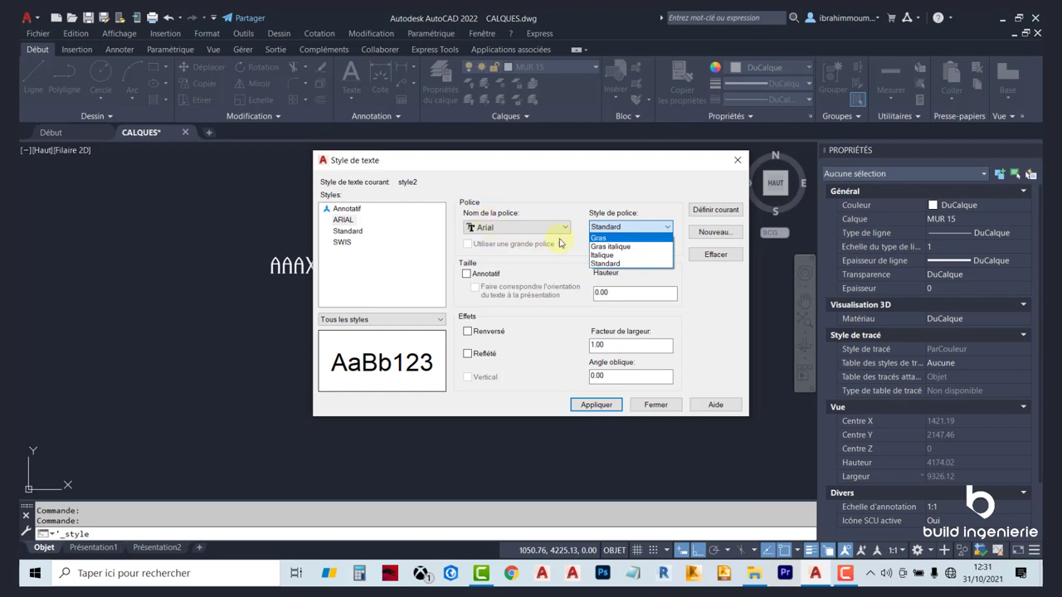
left_click(616, 255)
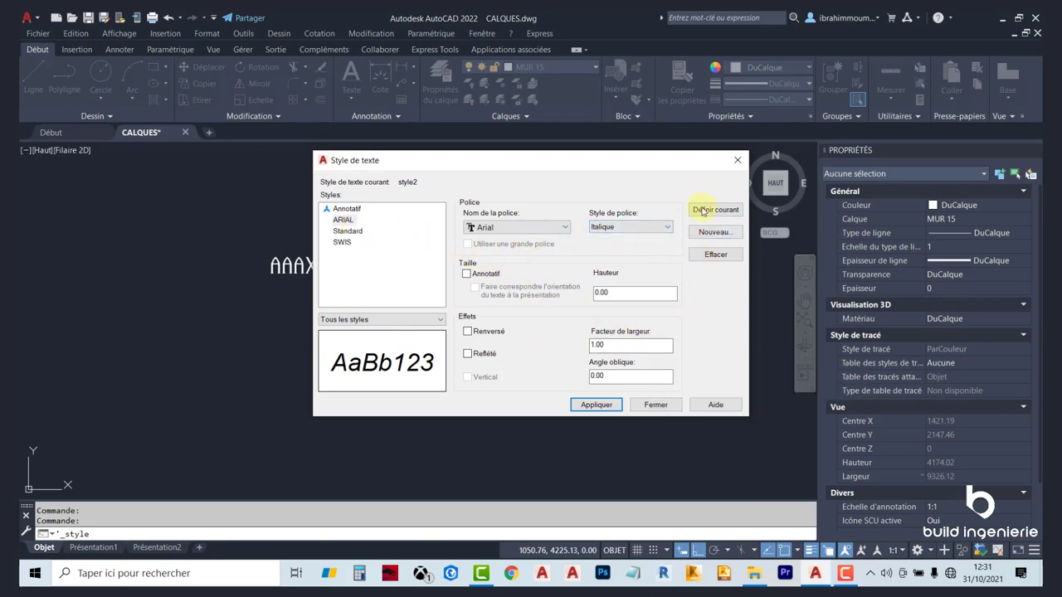
left_click(342, 243)
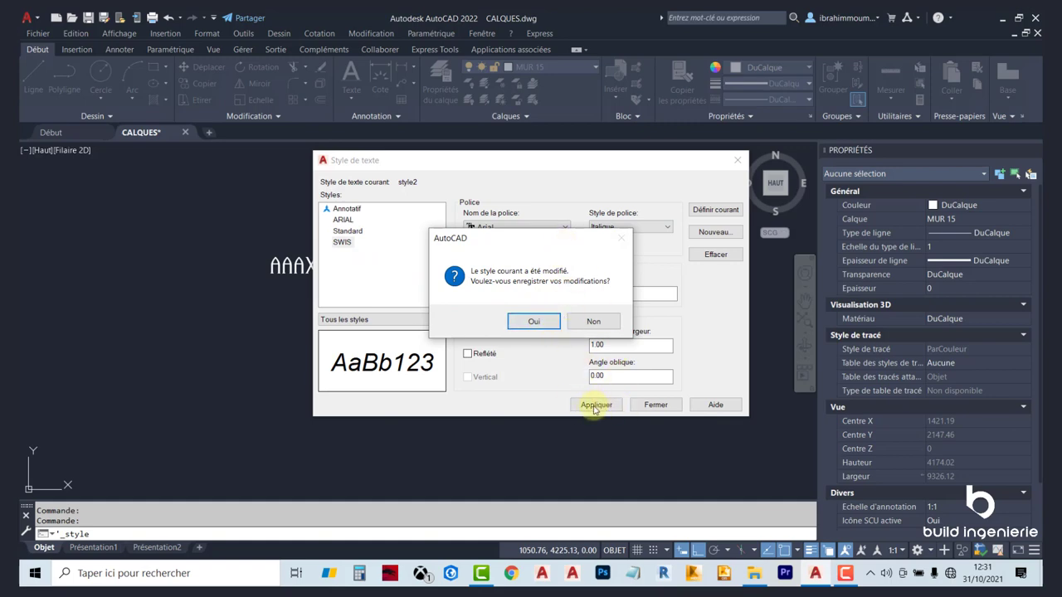
left_click(532, 324)
Give SWIS the Swis721 Lt BT font and save it when switching back to ARIAL
left_click(343, 219)
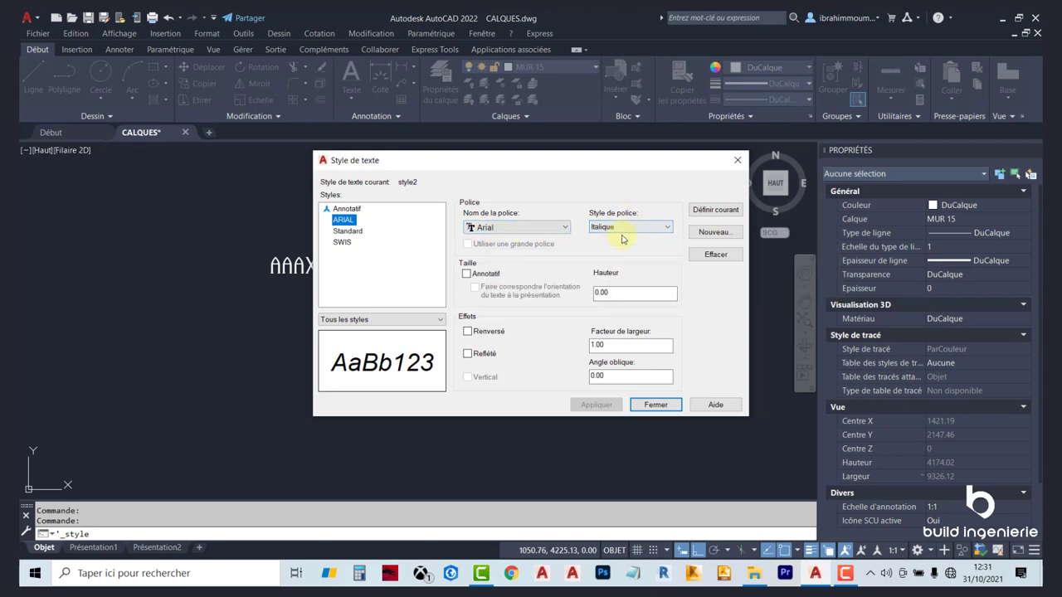
left_click(342, 241)
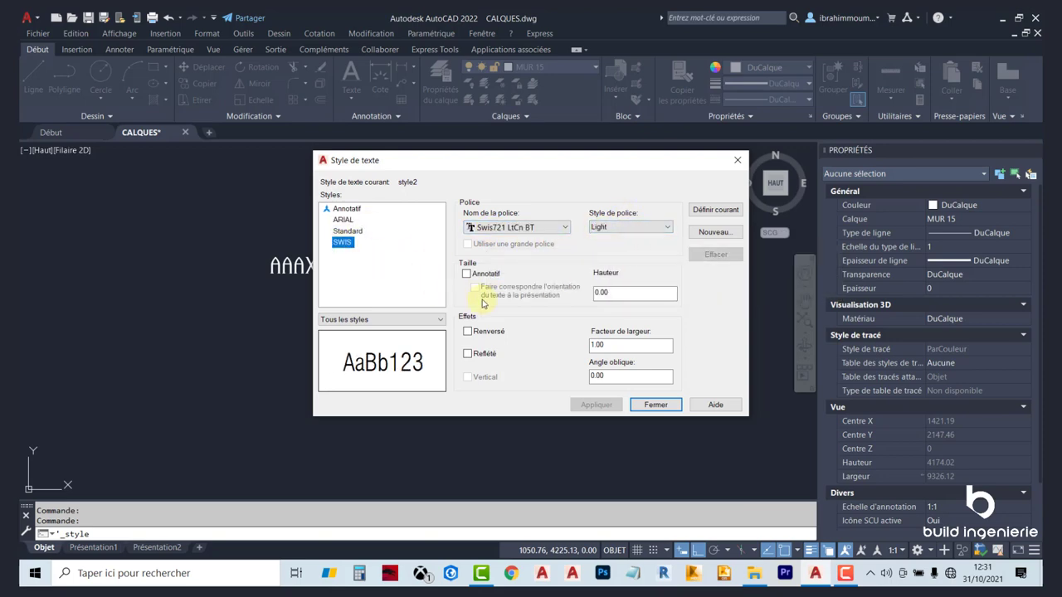
left_click(526, 229)
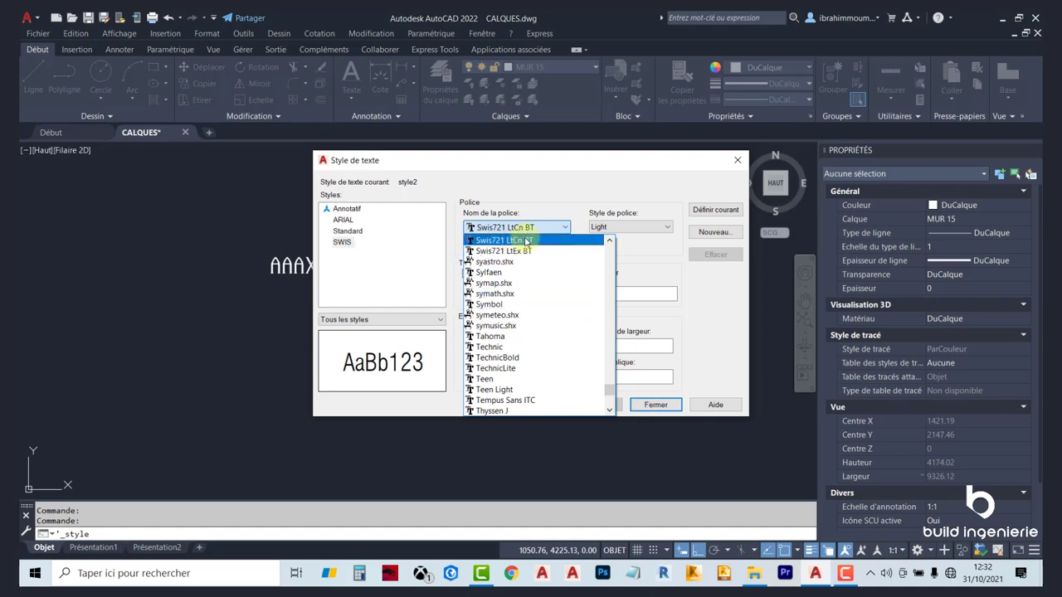
scroll(527, 241, "up", 2)
scroll(526, 242, "up", 1)
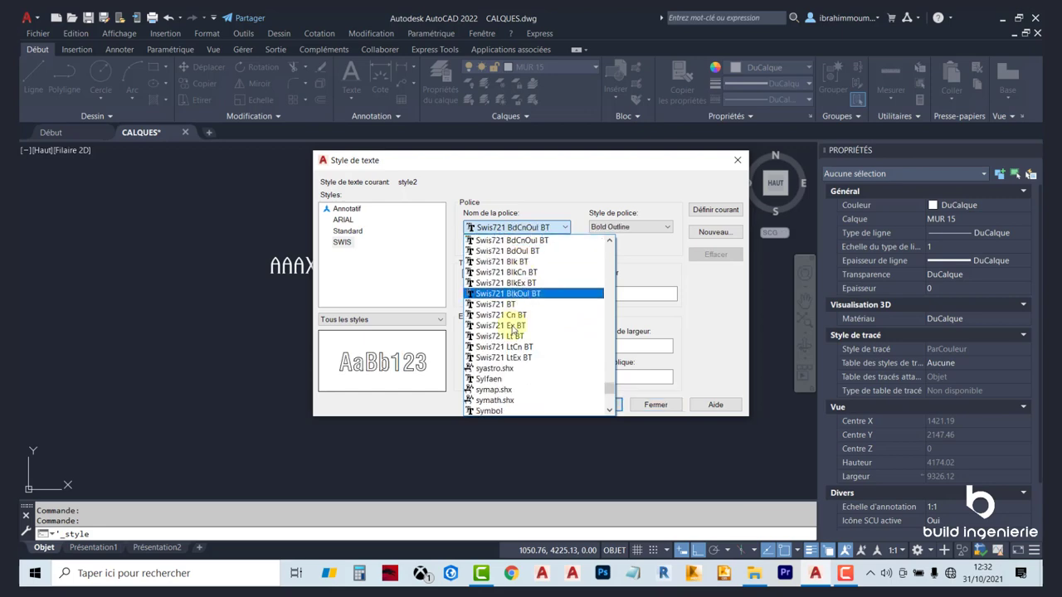
left_click(535, 355)
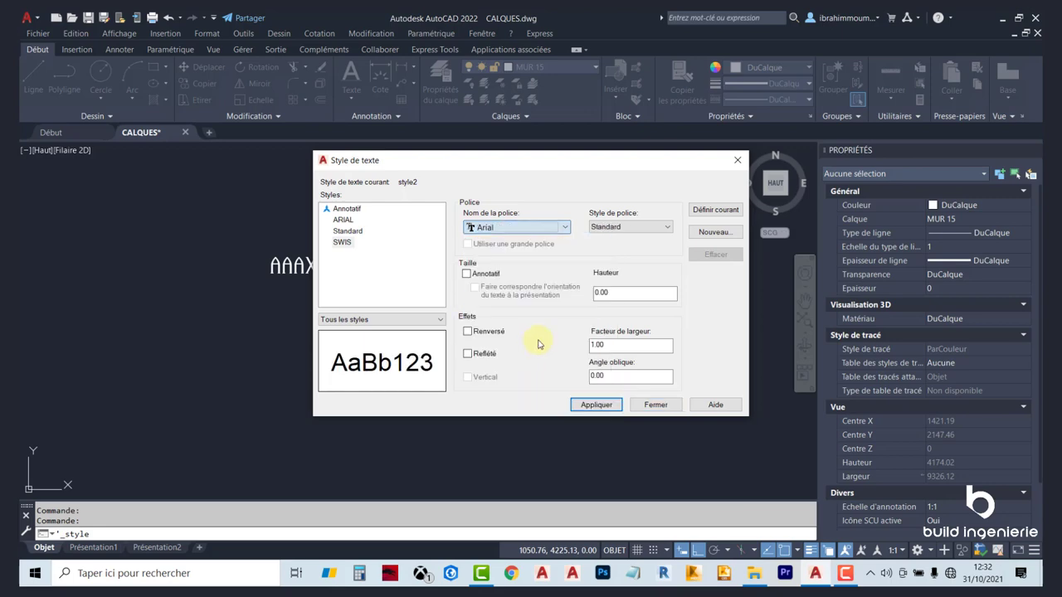
left_click(528, 228)
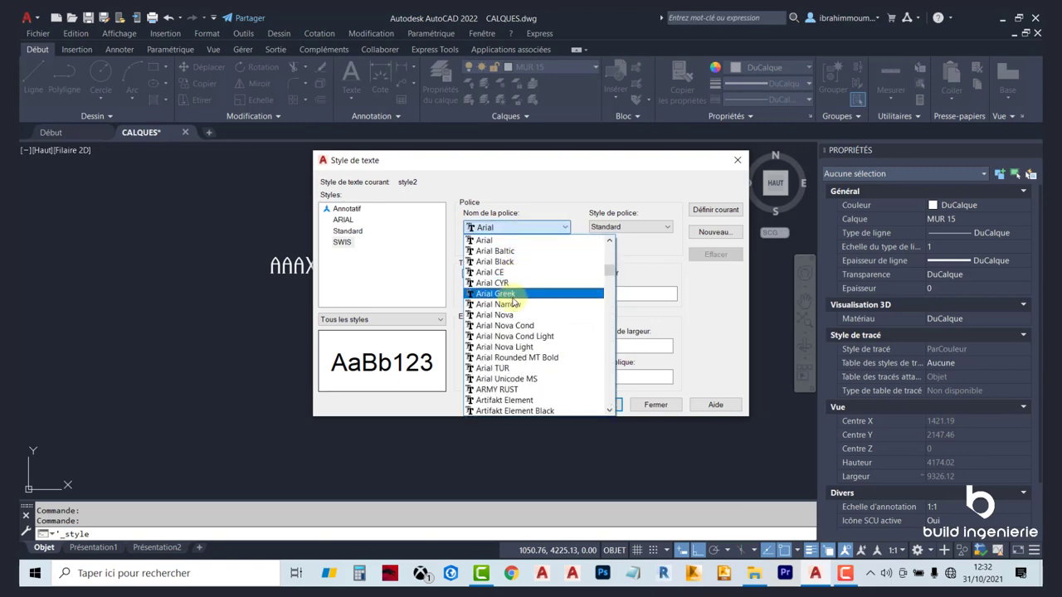
type("swis")
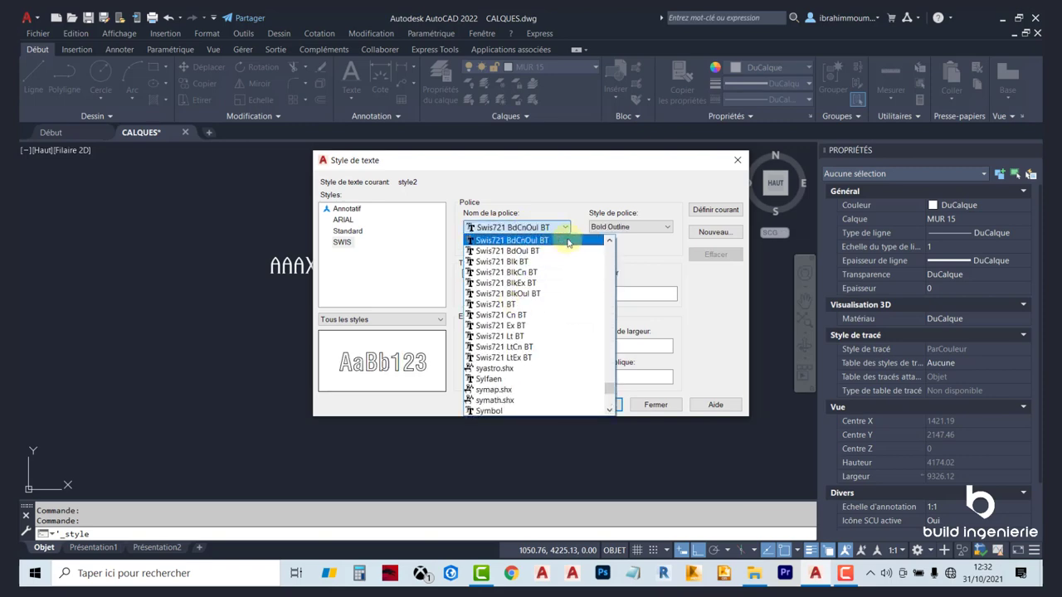
left_click(569, 243)
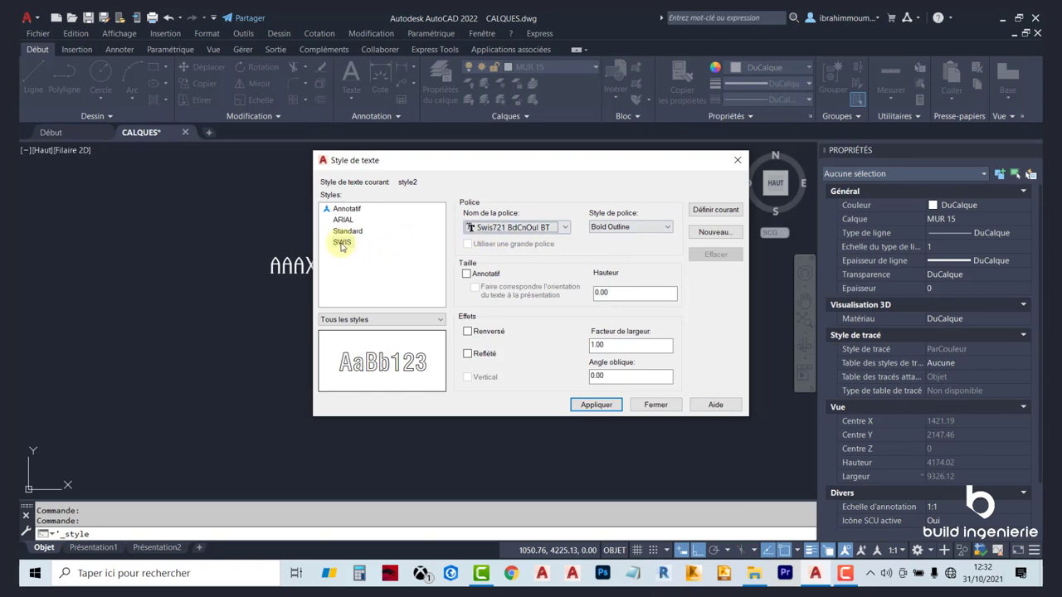
left_click(531, 227)
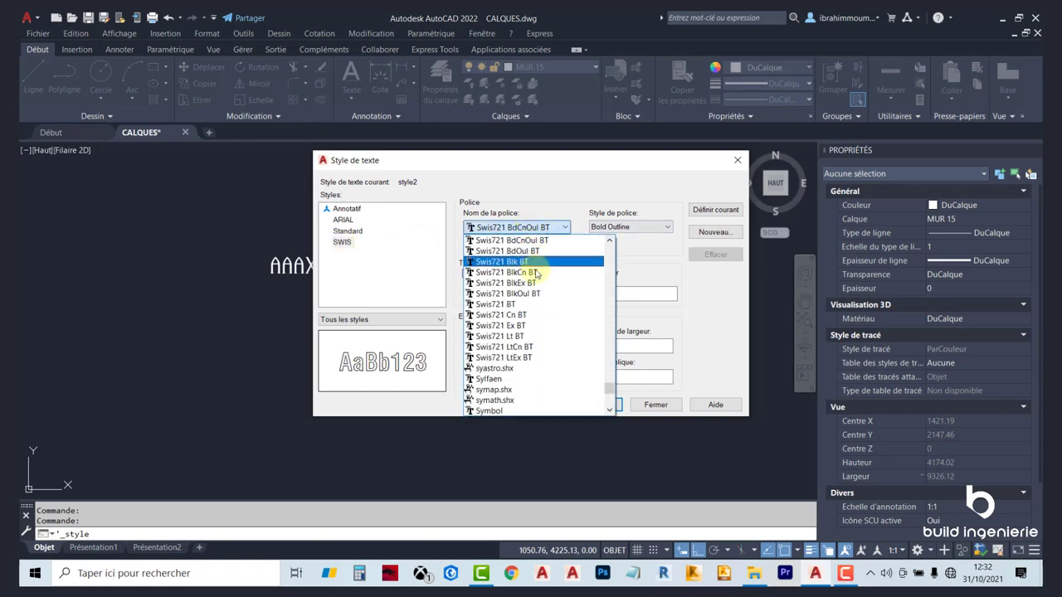
left_click(536, 335)
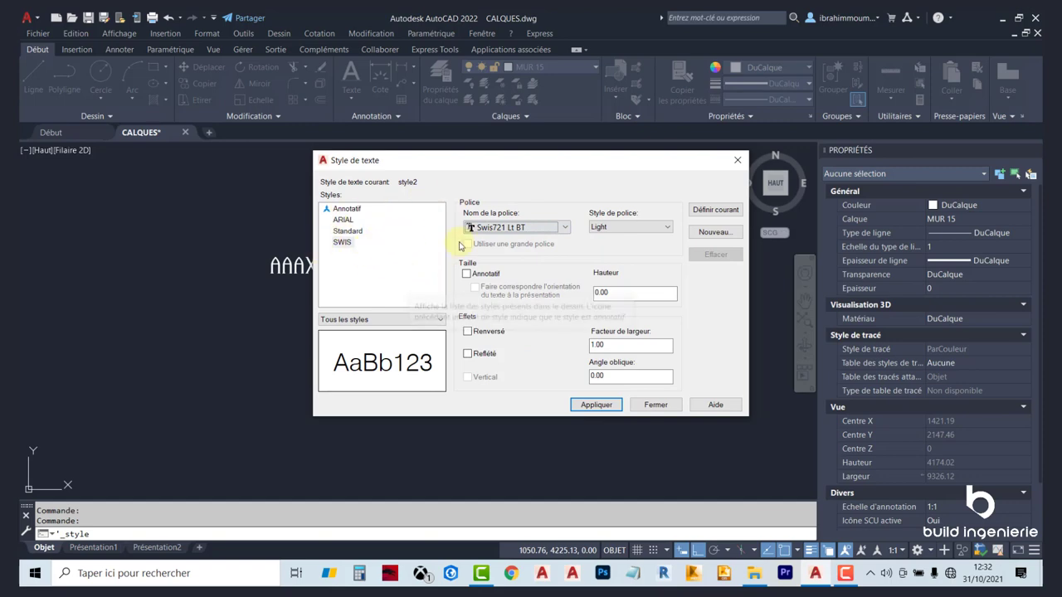
left_click(349, 220)
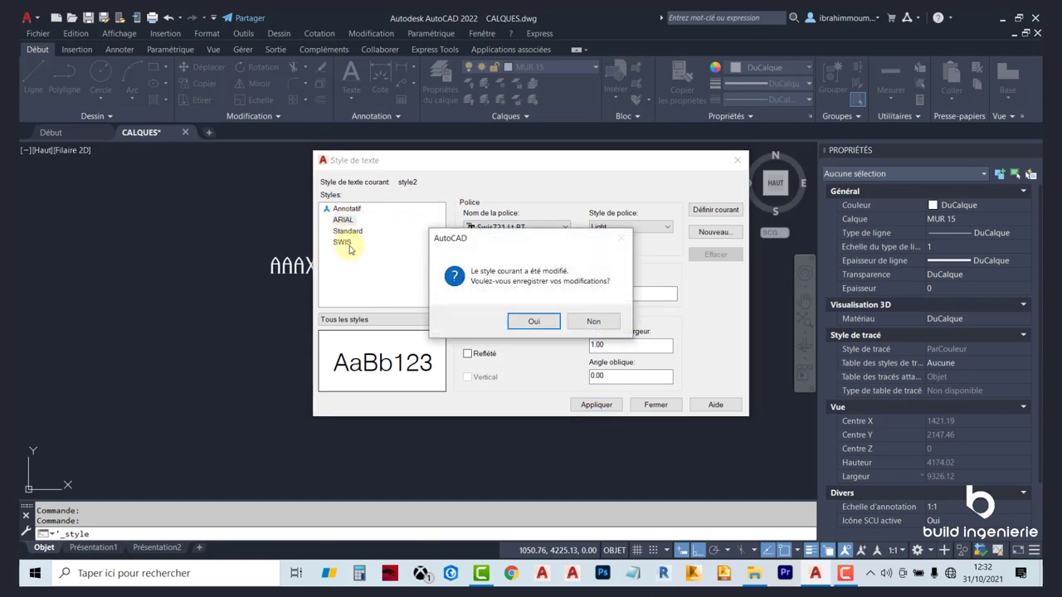
left_click(535, 324)
Confirm the SWIS style keeps the Light font style
left_click(344, 242)
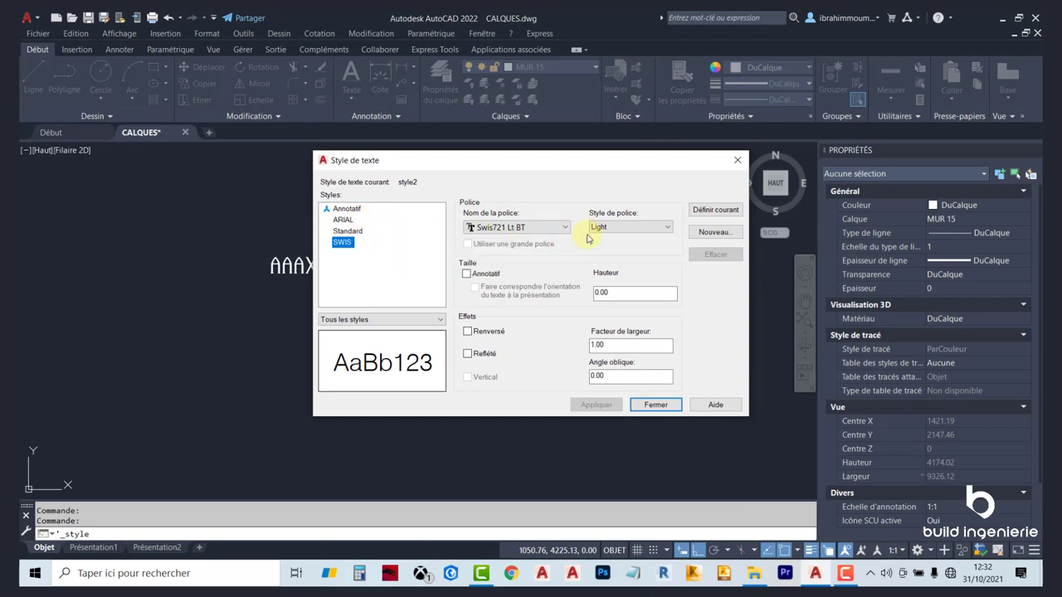
left_click(633, 233)
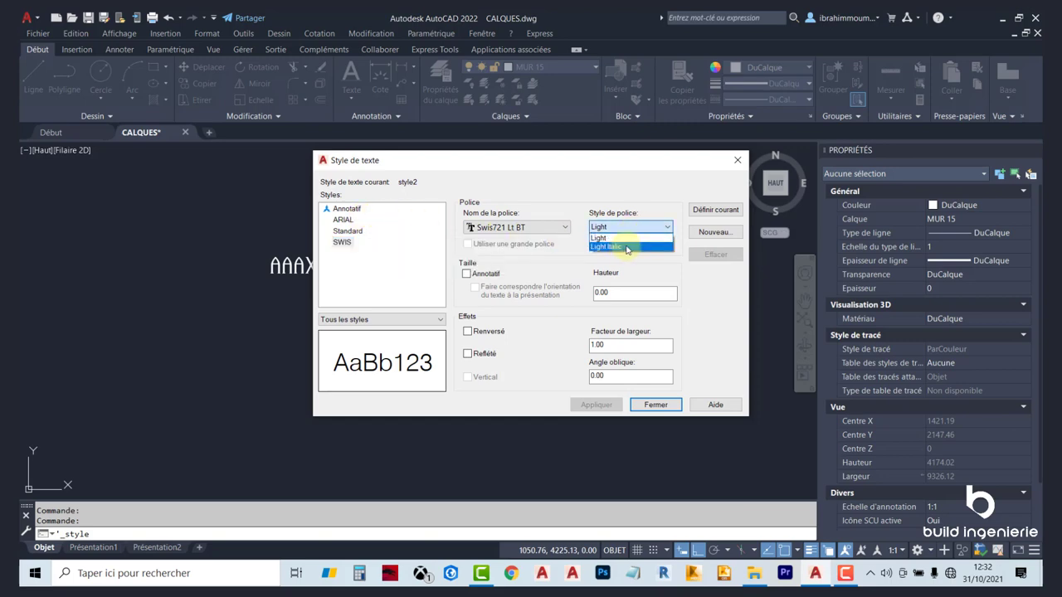
left_click(616, 238)
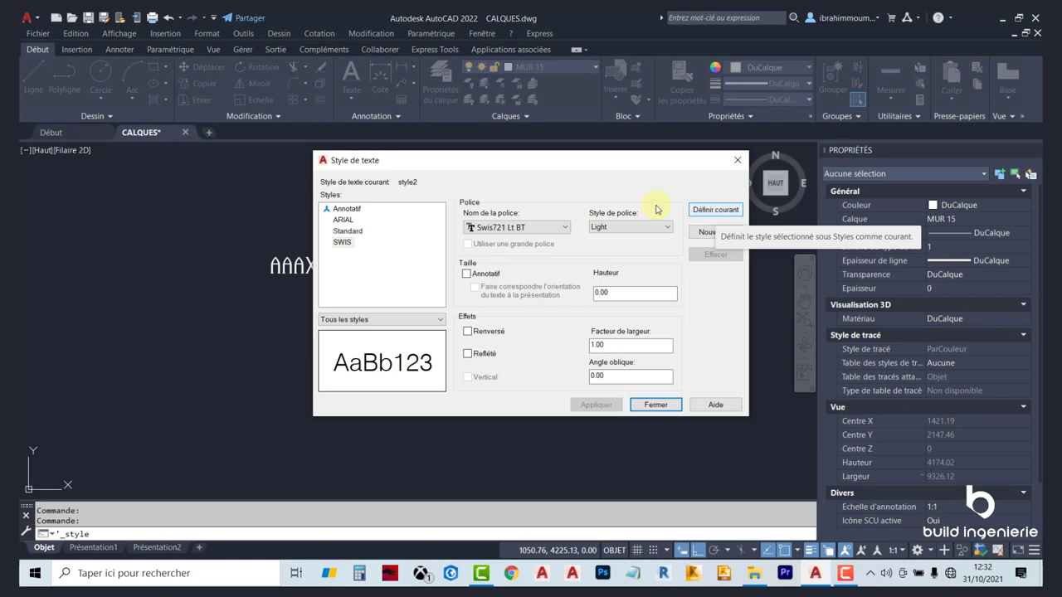
left_click(342, 243)
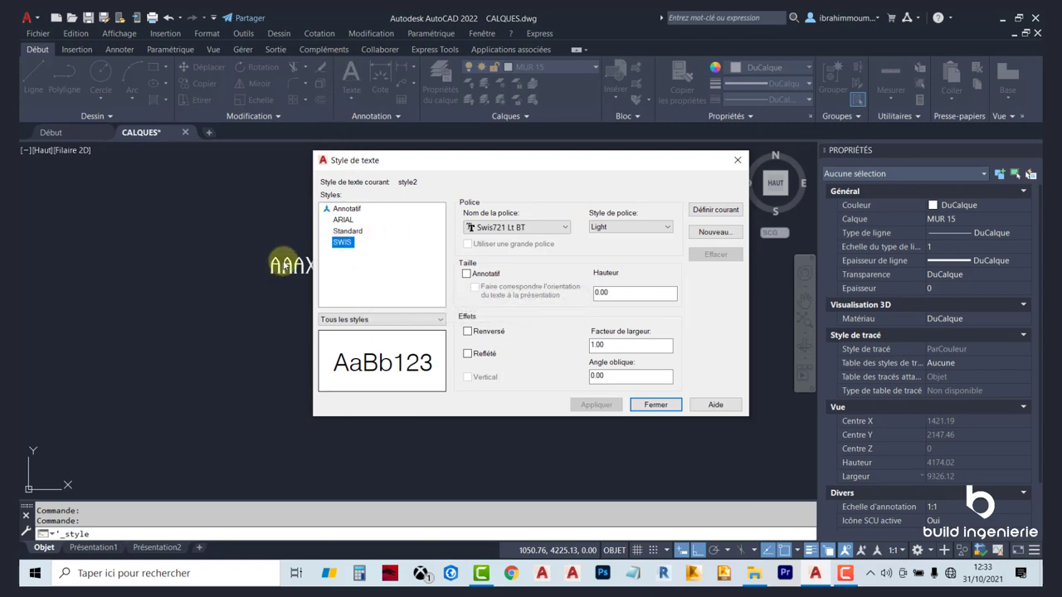
Make ARIAL the current text style and close the Text Style dialog
left_click(343, 220)
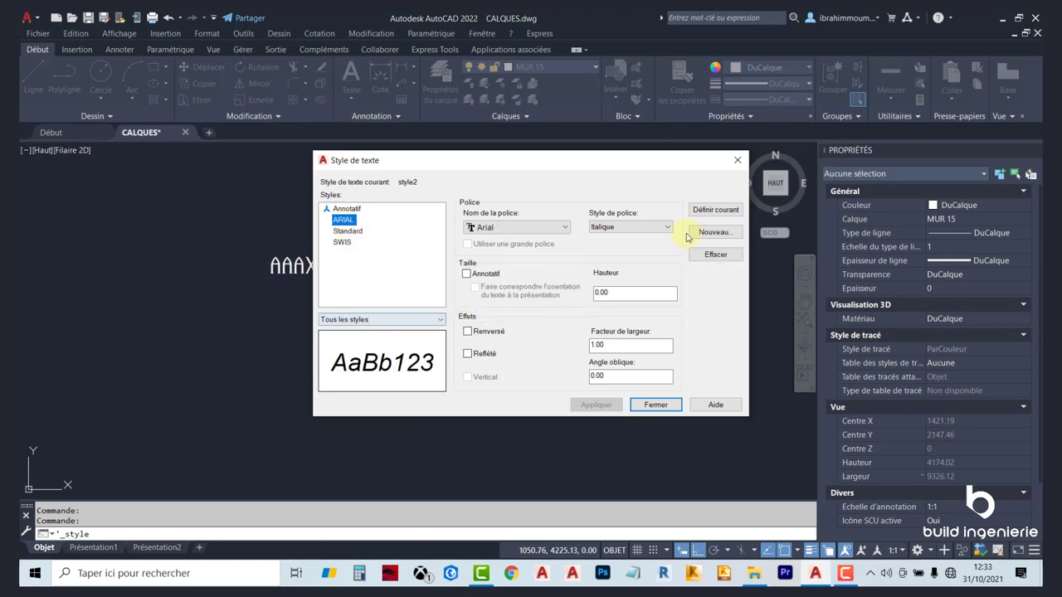
left_click(716, 209)
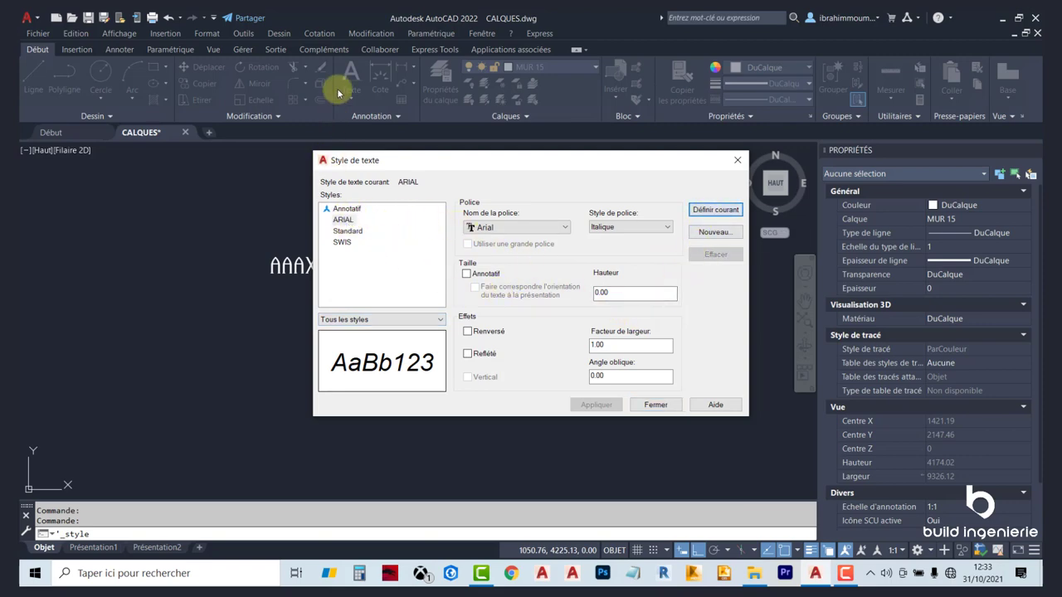
left_click(656, 404)
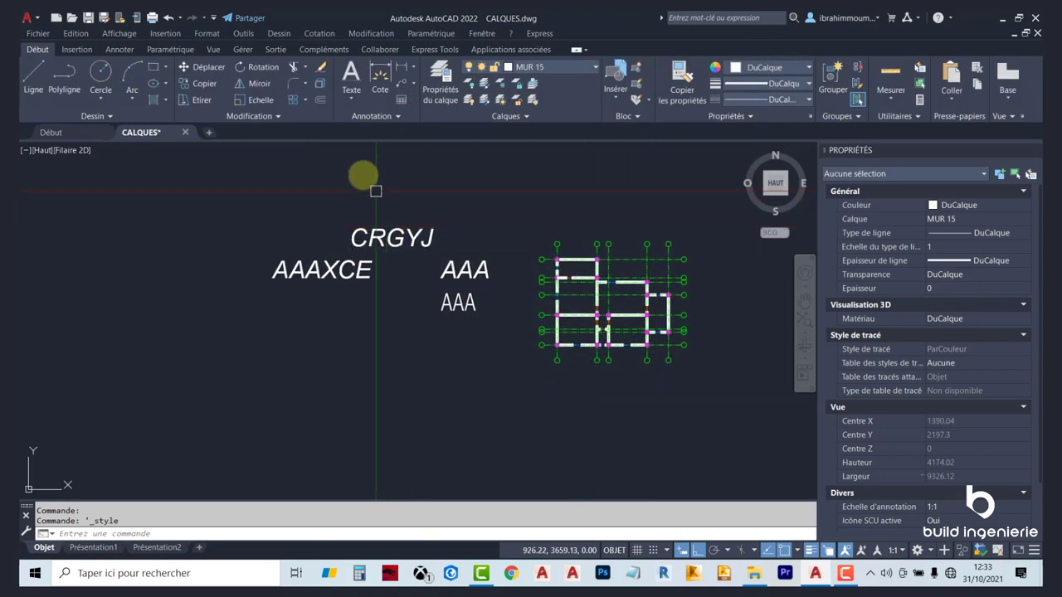
Delete the four existing text objects
left_click(490, 346)
left_click(321, 204)
key("Delete")
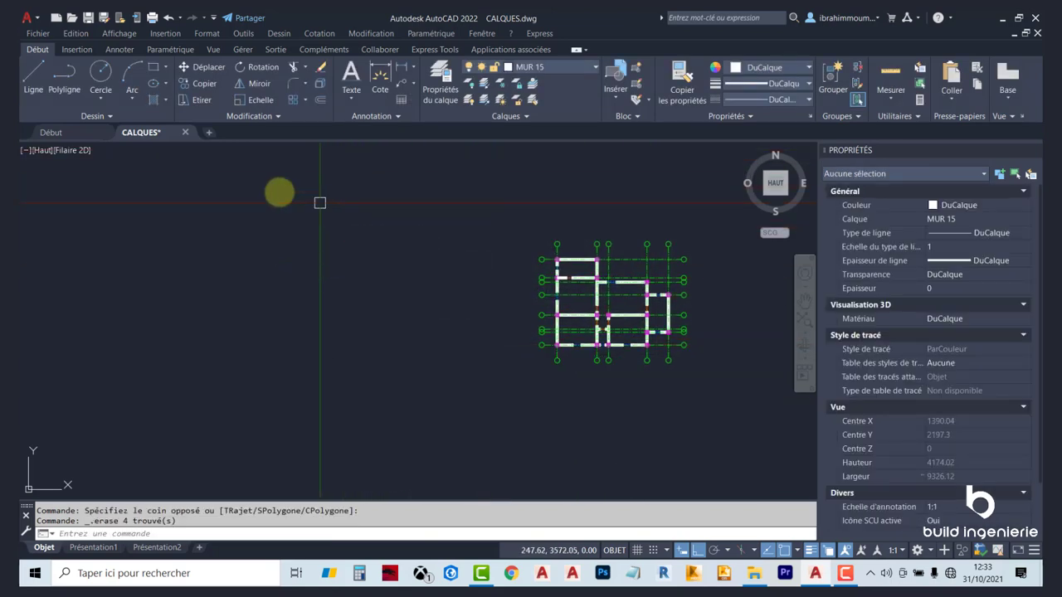
Place single-line text ARIAL above-left of the plan, height 300, rotation 0
left_click(350, 99)
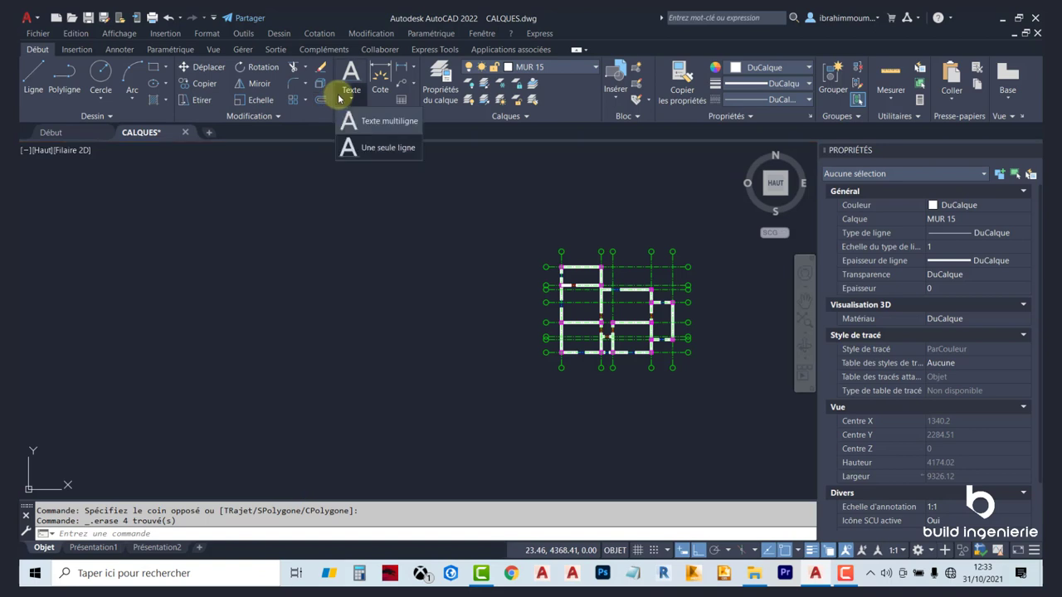
left_click(363, 151)
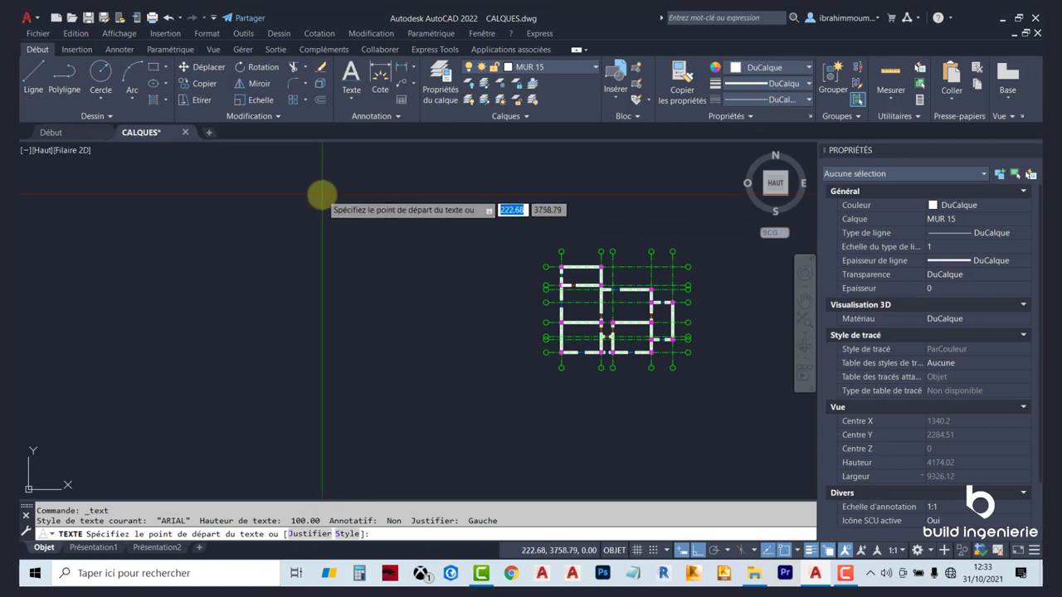
left_click(321, 195)
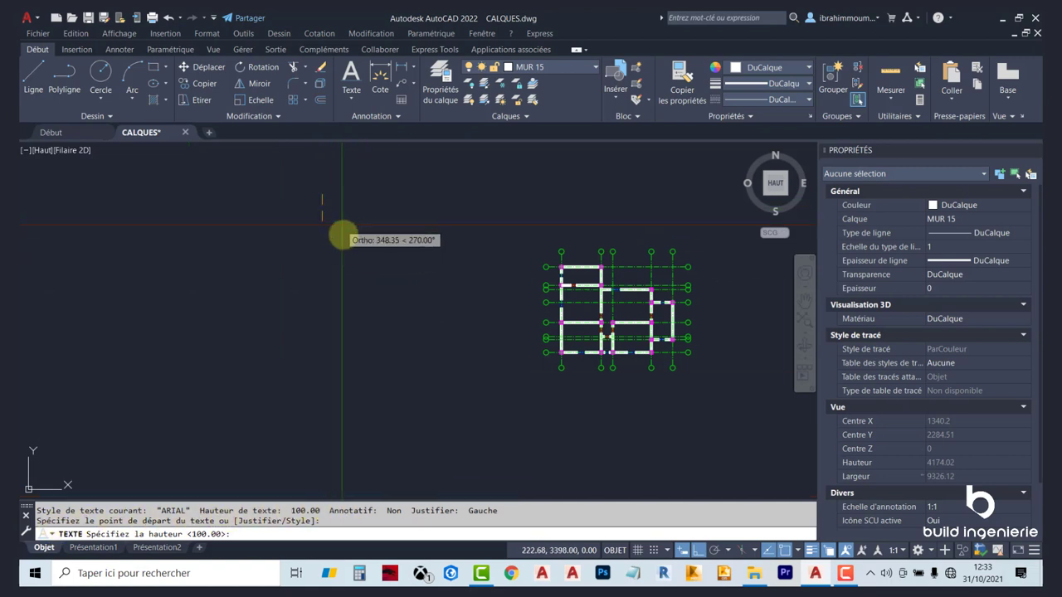
type("300")
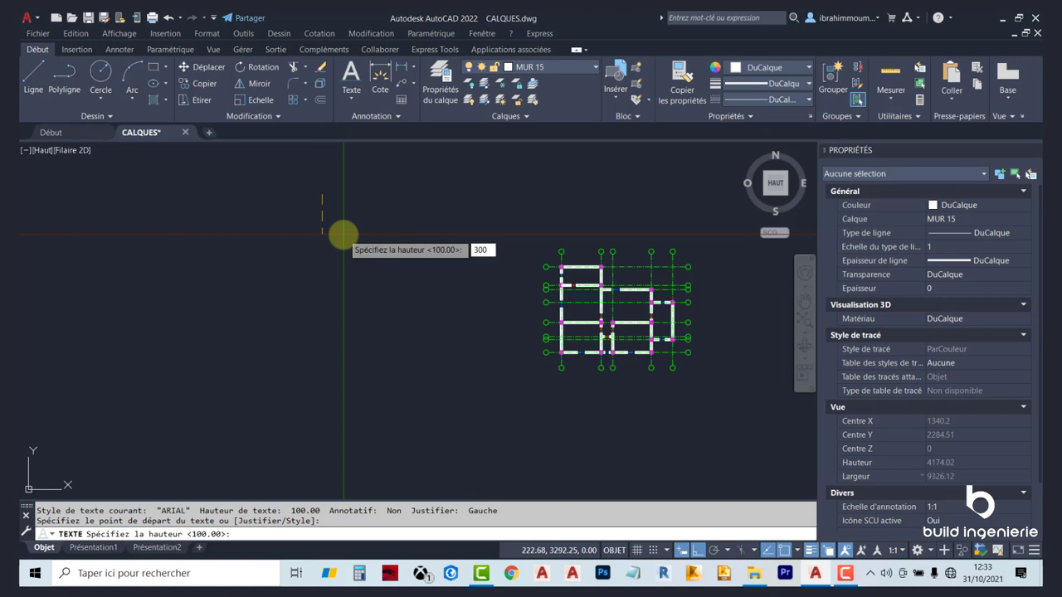
key("Return")
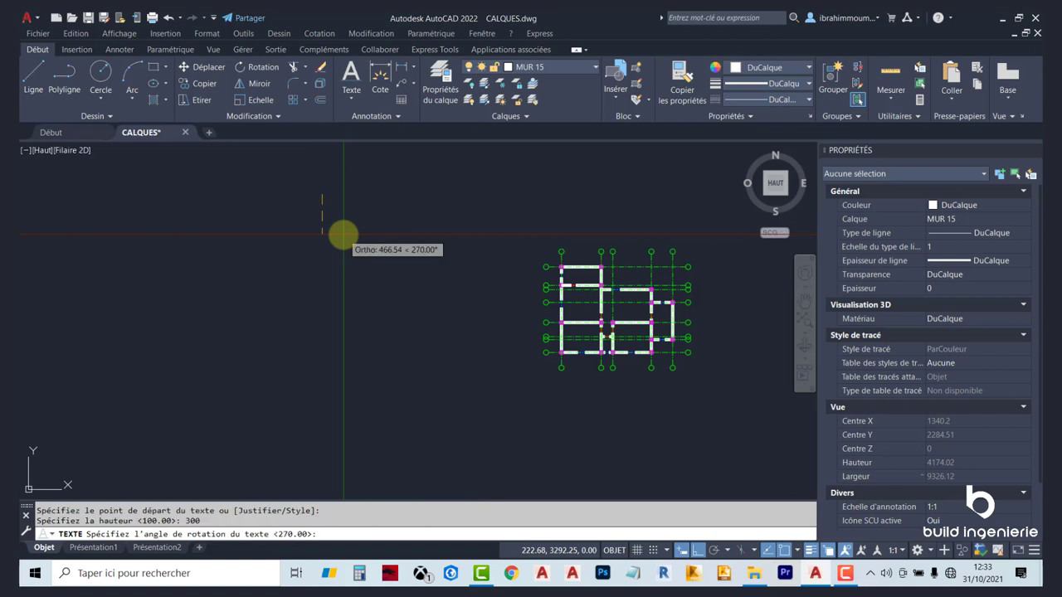
type("0")
key("Return")
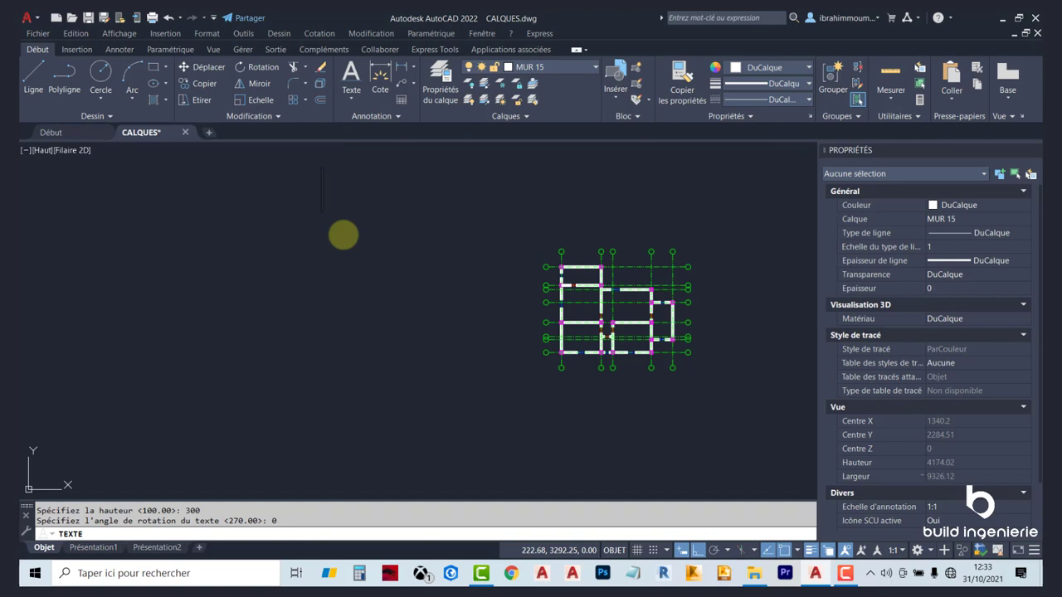
type("ARIAL")
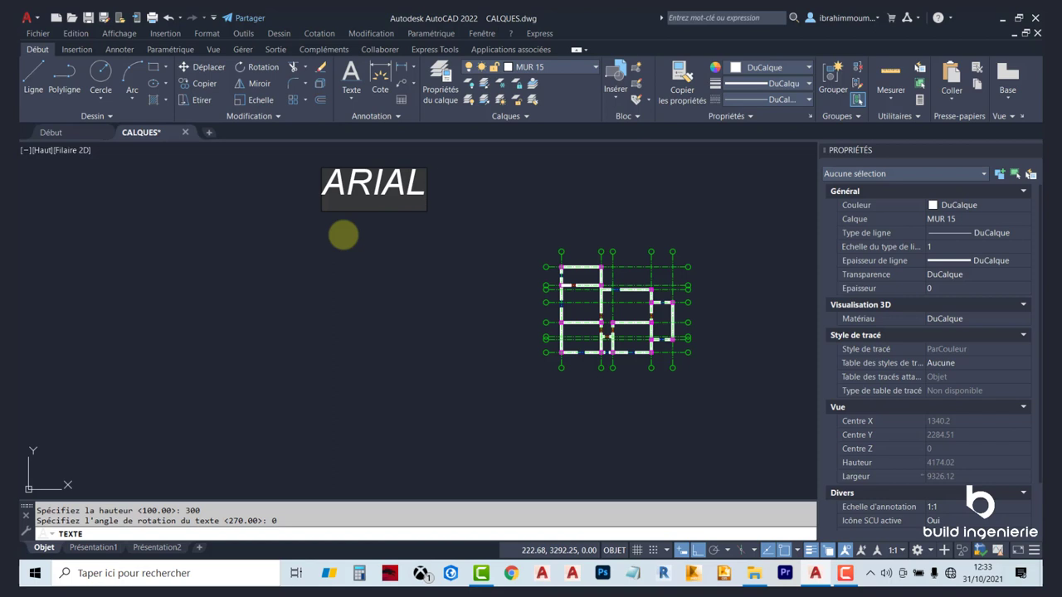
left_click(265, 305)
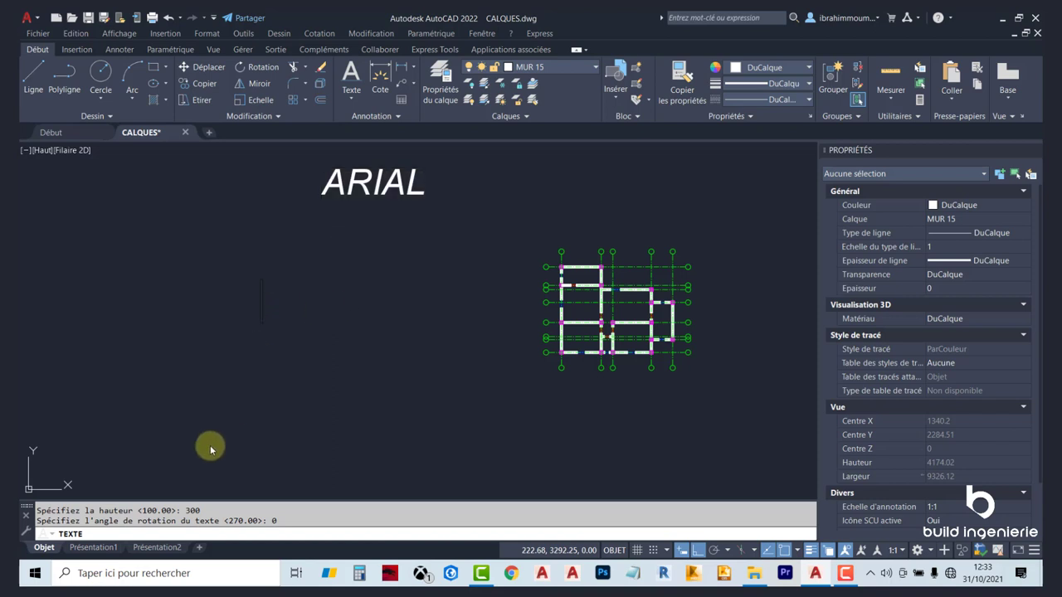
key("Escape")
Change the text's content from ARIAL to ARIAL_1 in the Properties palette
left_click(375, 192)
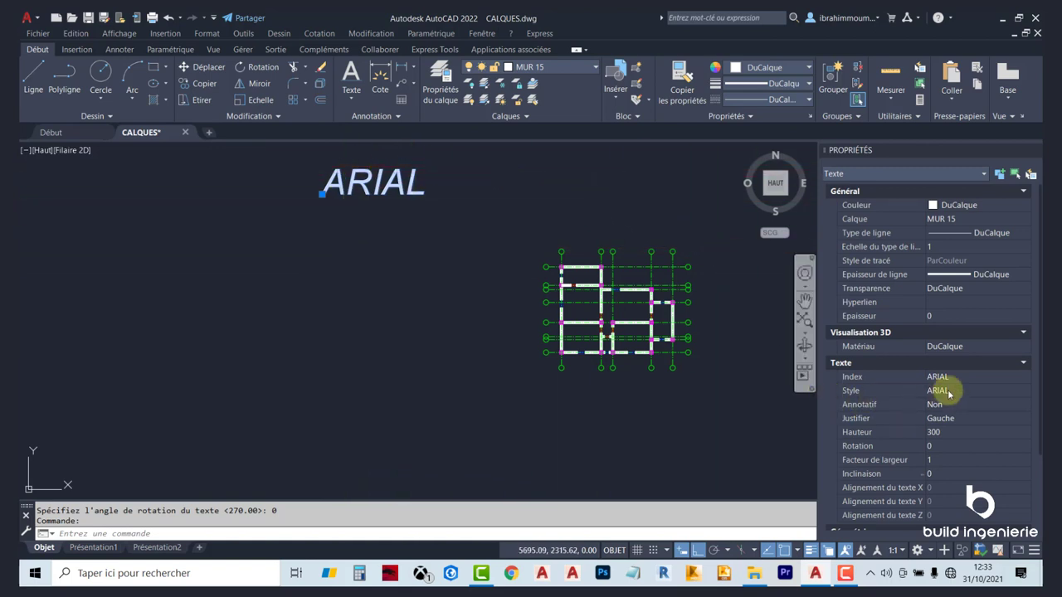
left_click(1023, 191)
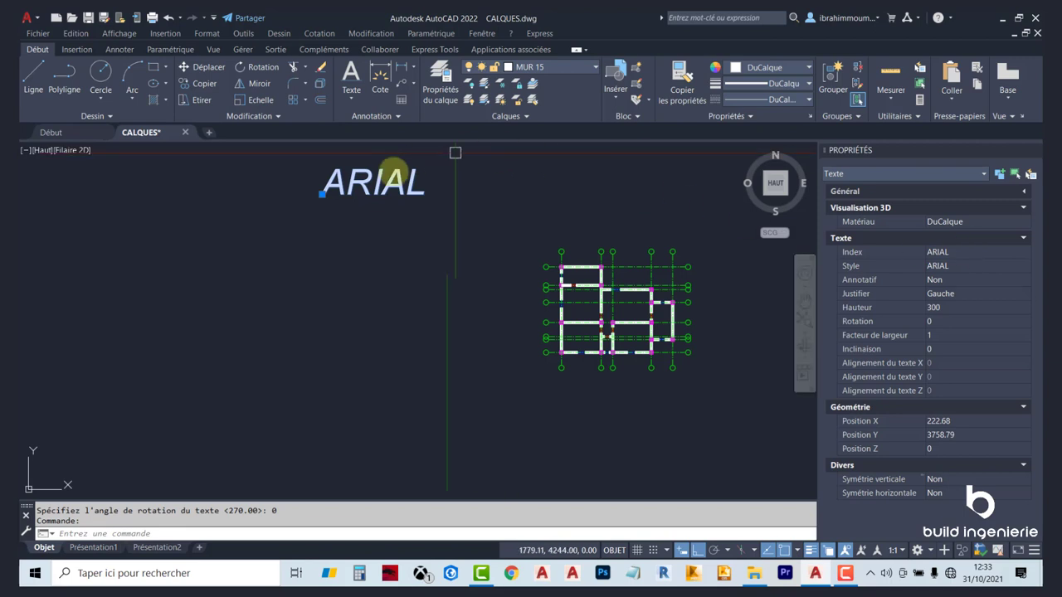
left_click(954, 252)
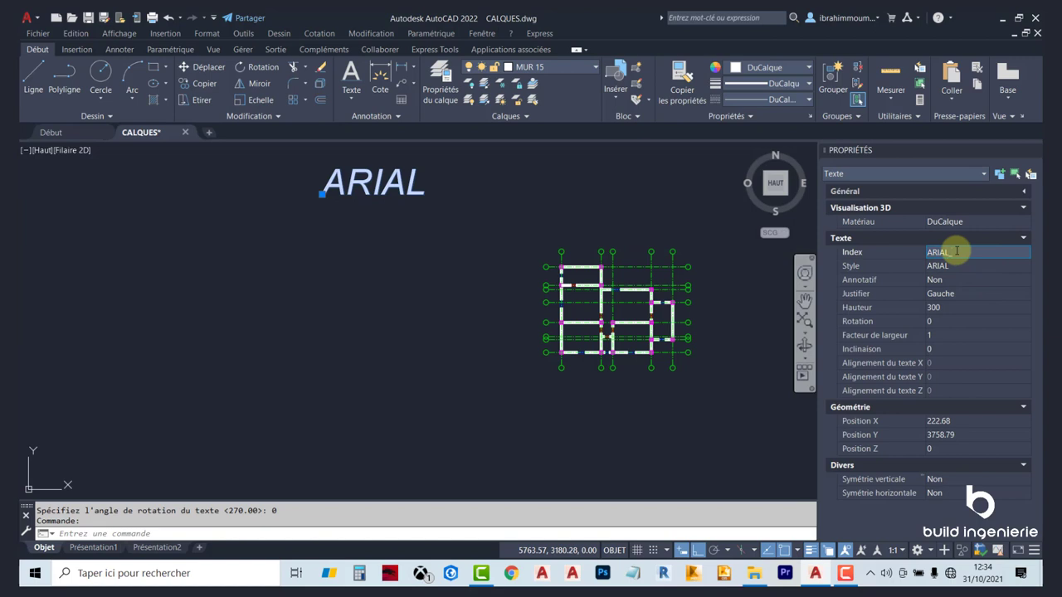
type("1")
key("Return")
key("Escape")
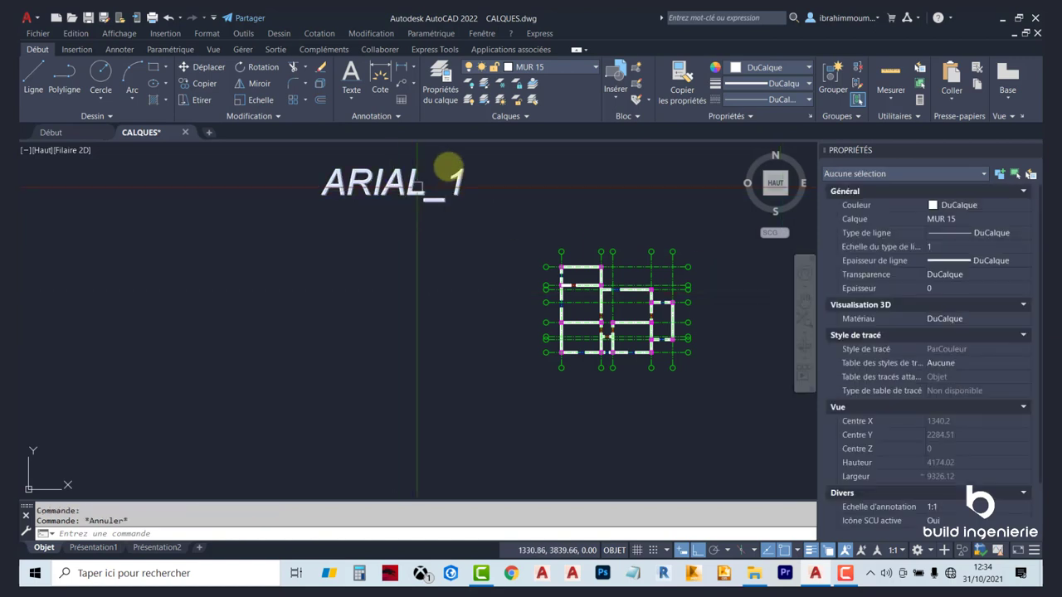
Reselect ARIAL_1 and show the annotation settings with the current text style
left_click(398, 178)
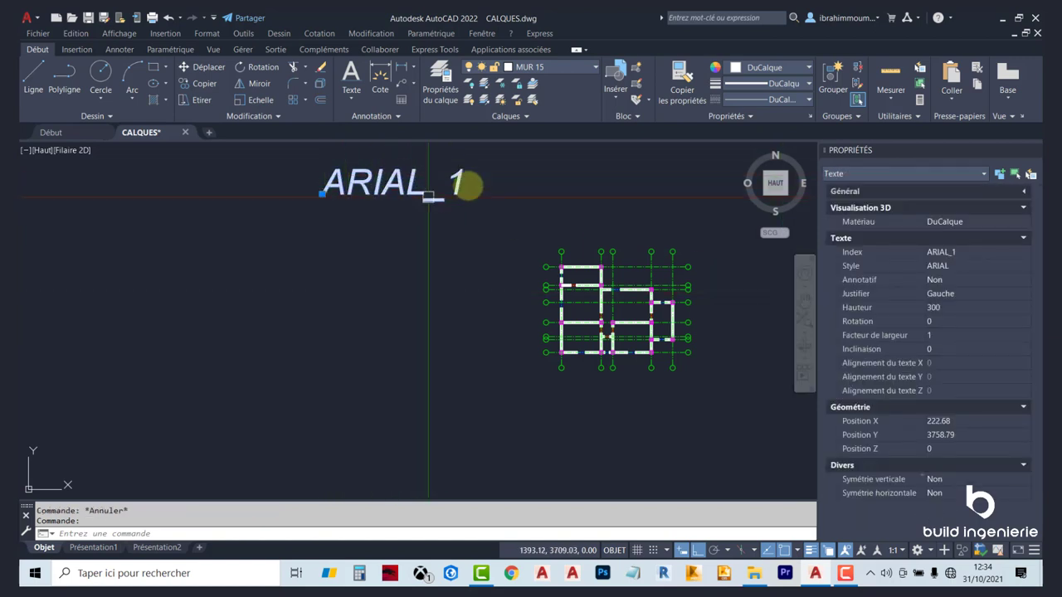
middle_click_drag(442, 162, 384, 205)
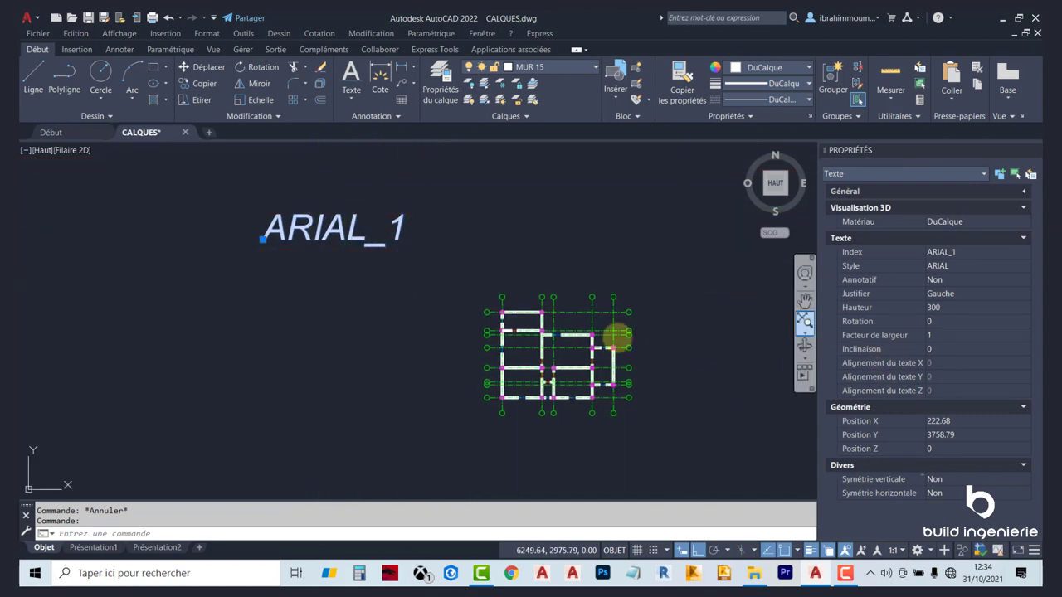
key("Escape")
left_click(357, 238)
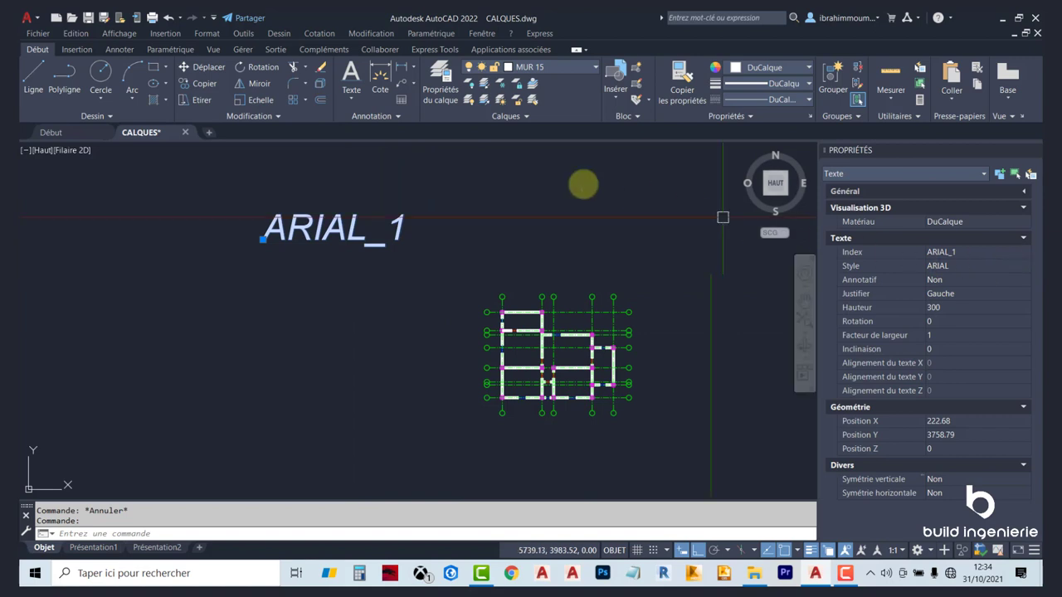
left_click(351, 114)
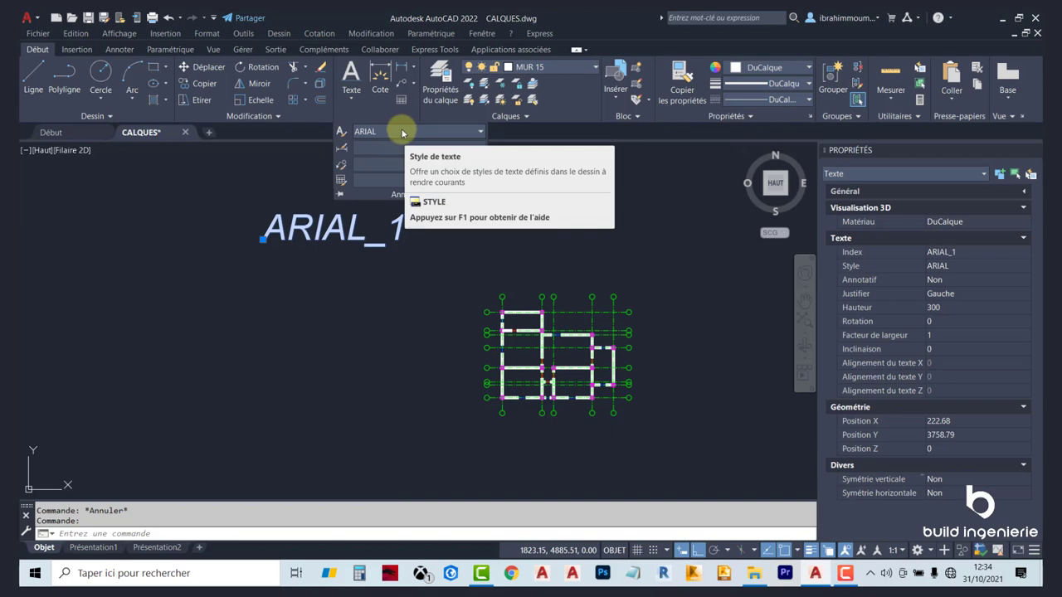
left_click(340, 131)
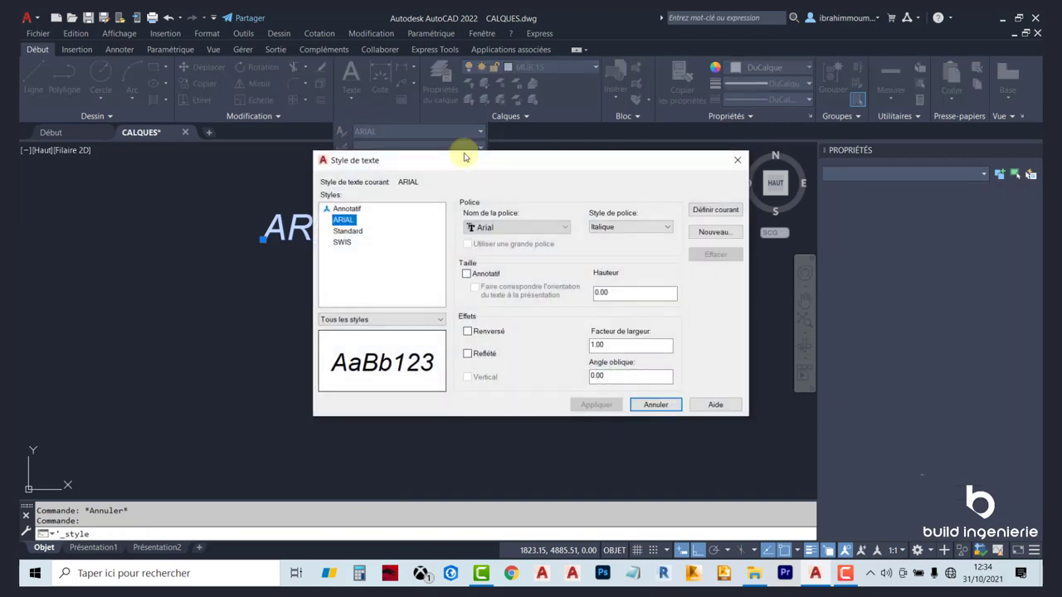
key("Escape")
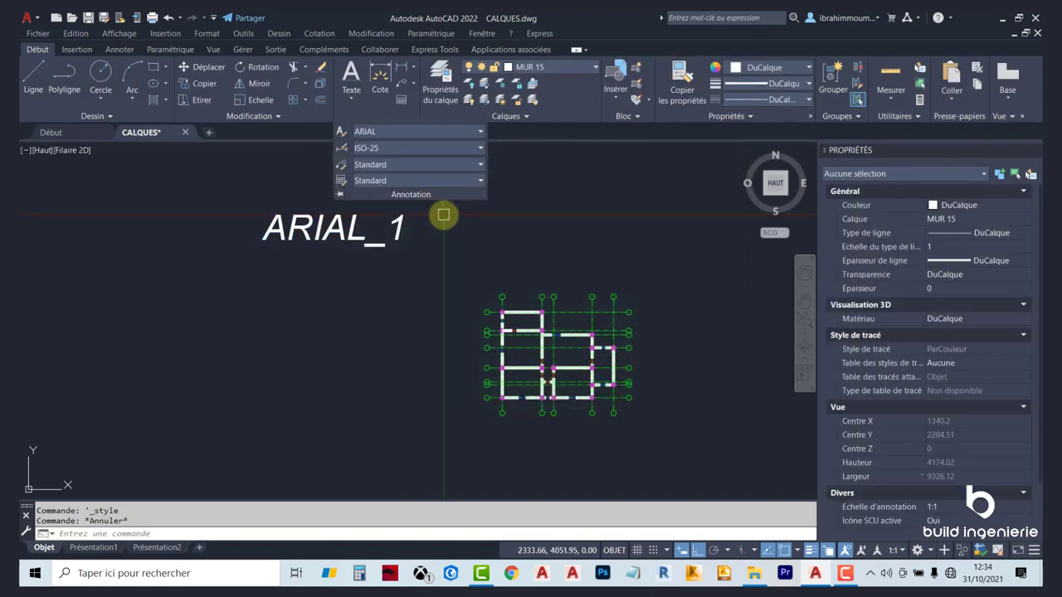
left_click(392, 225)
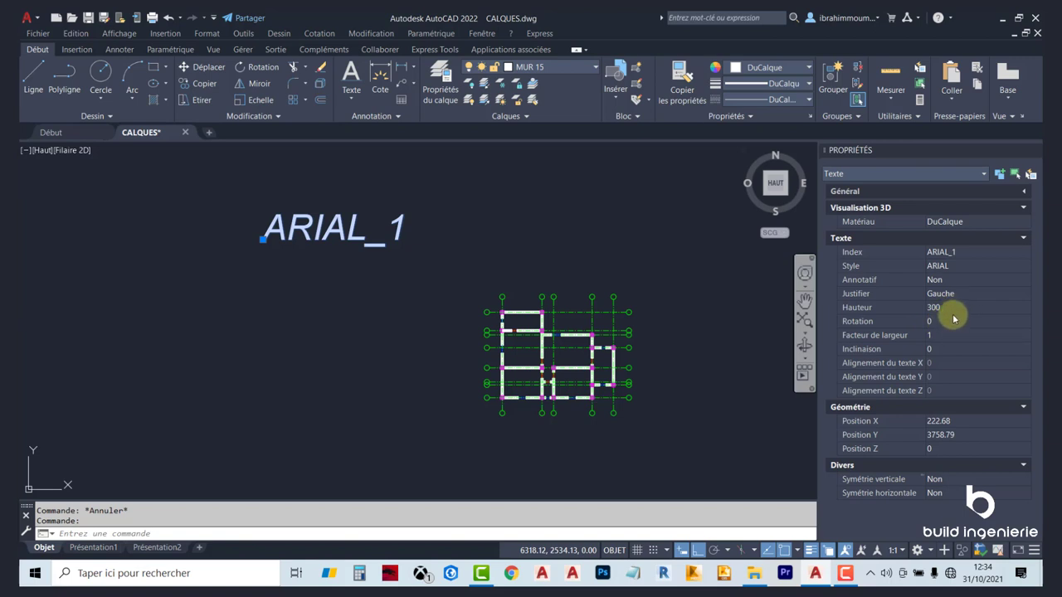
Set the ARIAL_1 text's style to SWIS in Properties
left_click(1025, 269)
left_click(1024, 269)
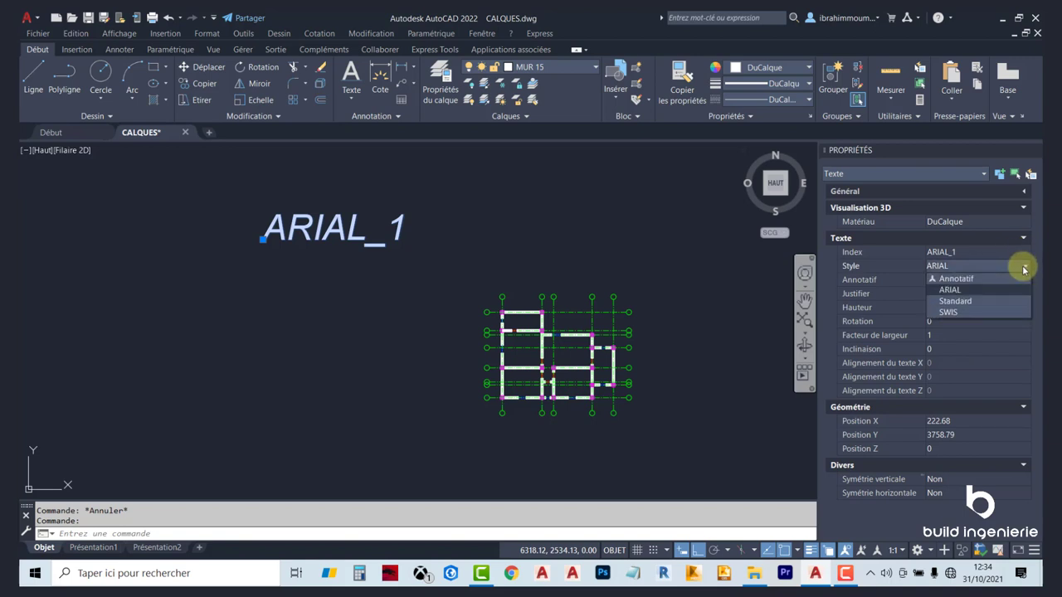
left_click(965, 314)
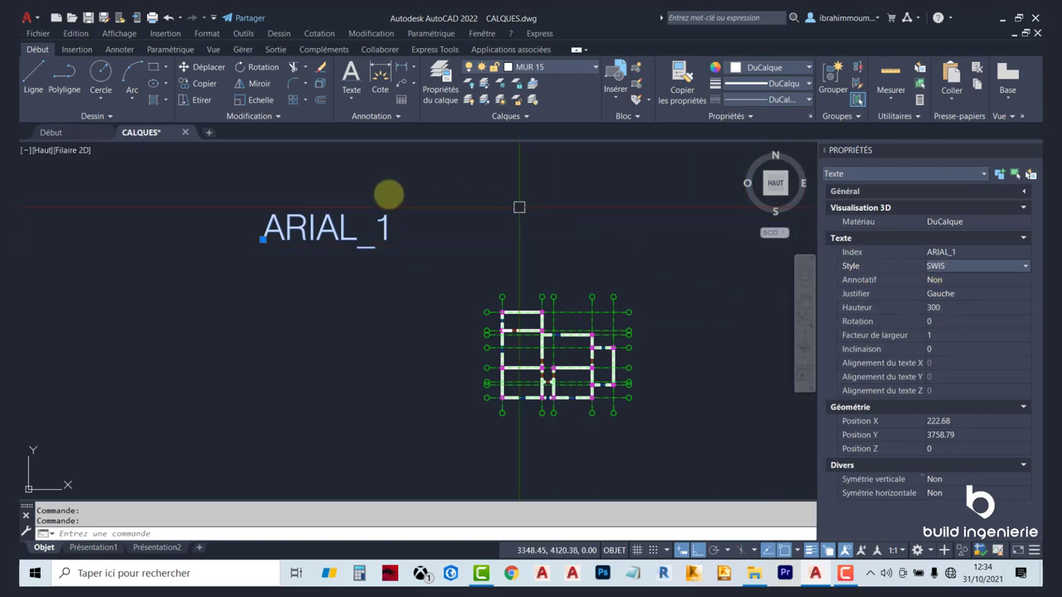
Pick SWIS in the Text Style settings, close them, and recentre the view
left_click(357, 116)
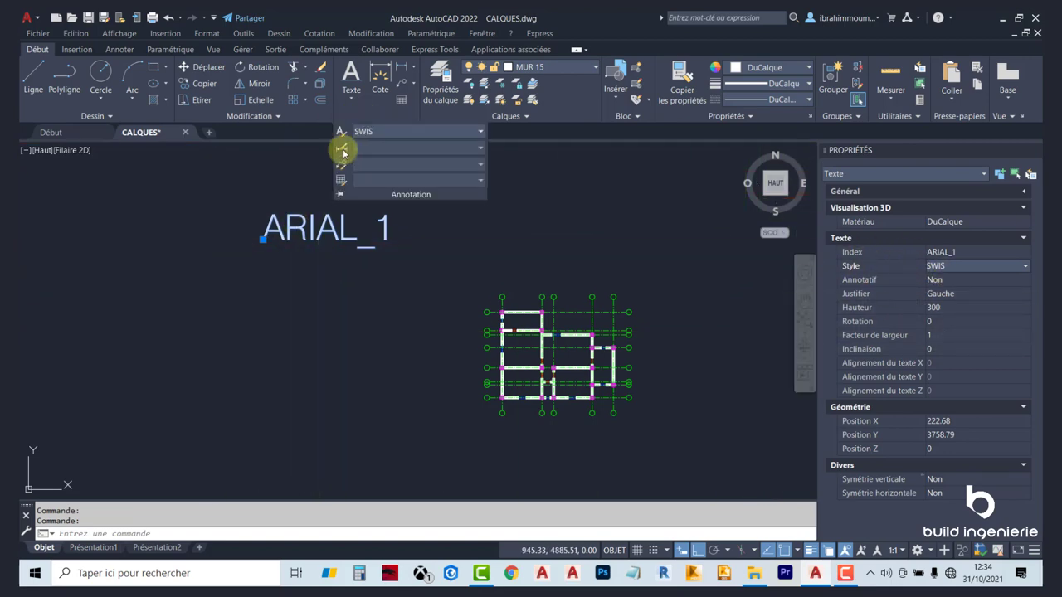
left_click(341, 131)
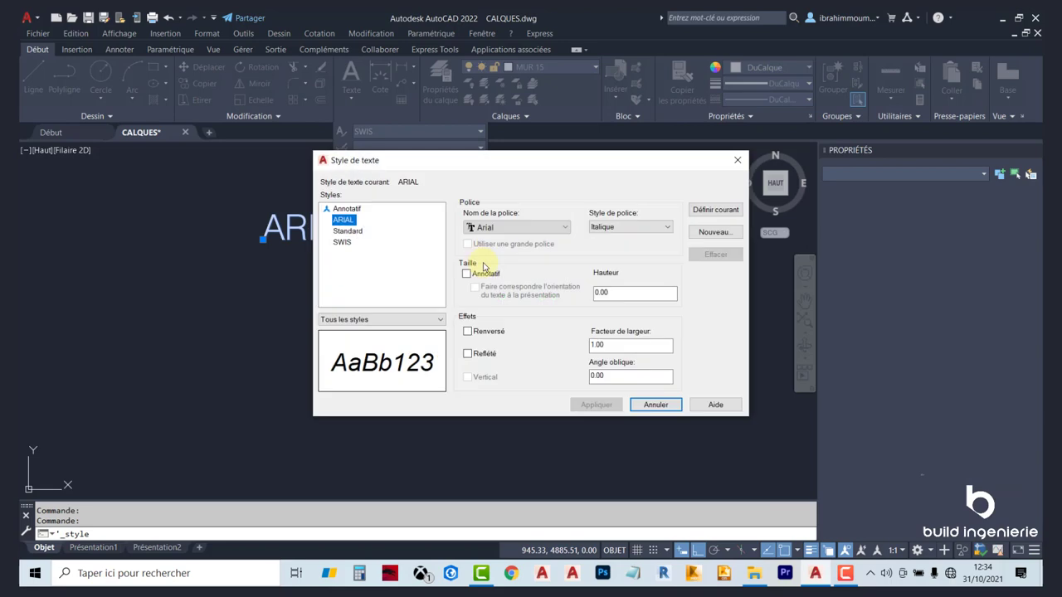
left_click(342, 242)
left_click(655, 404)
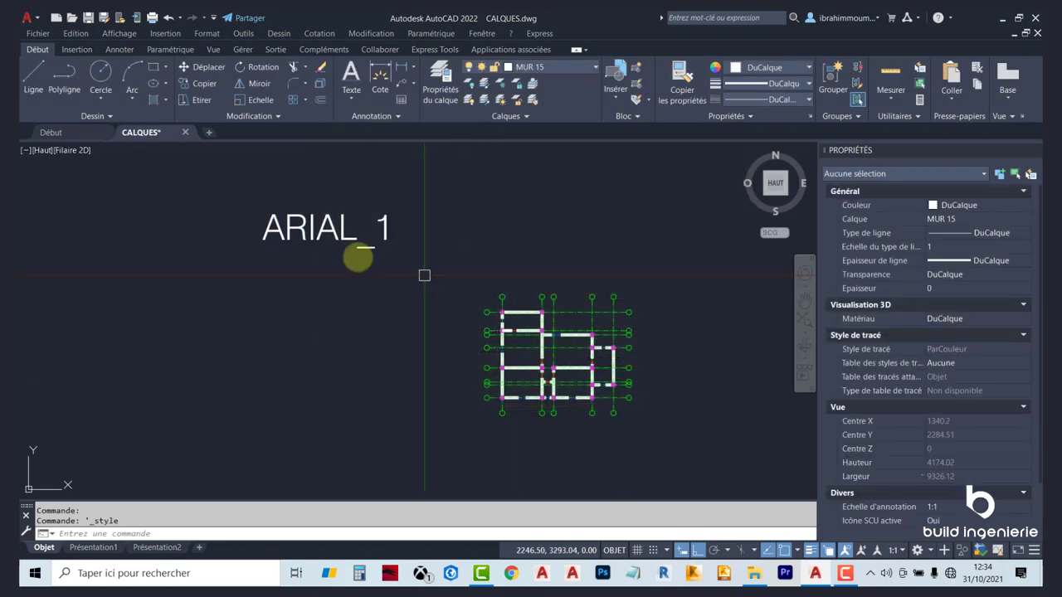
middle_click_drag(340, 231, 410, 245)
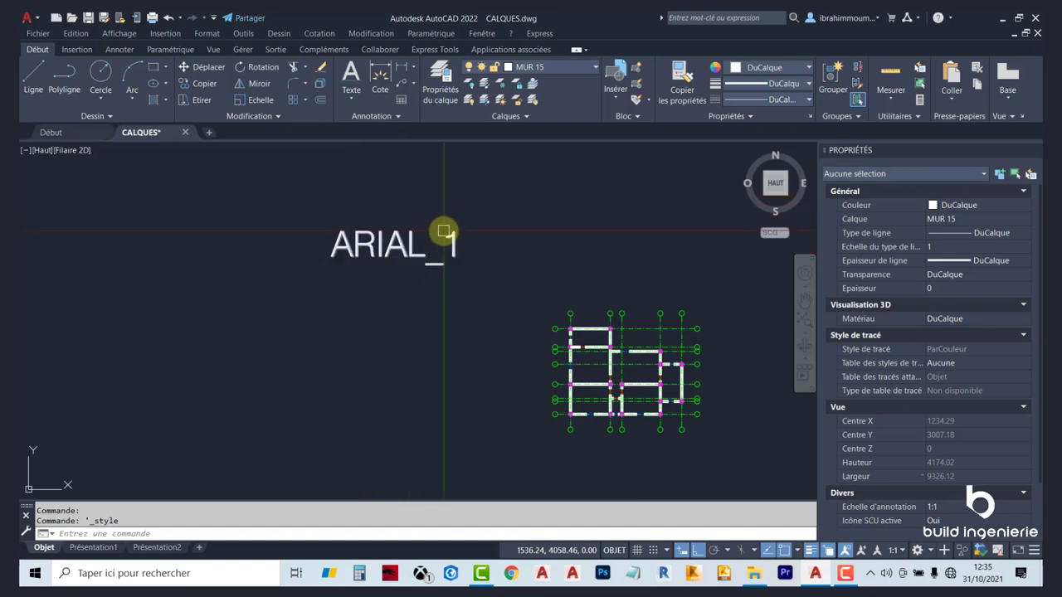
left_click(340, 94)
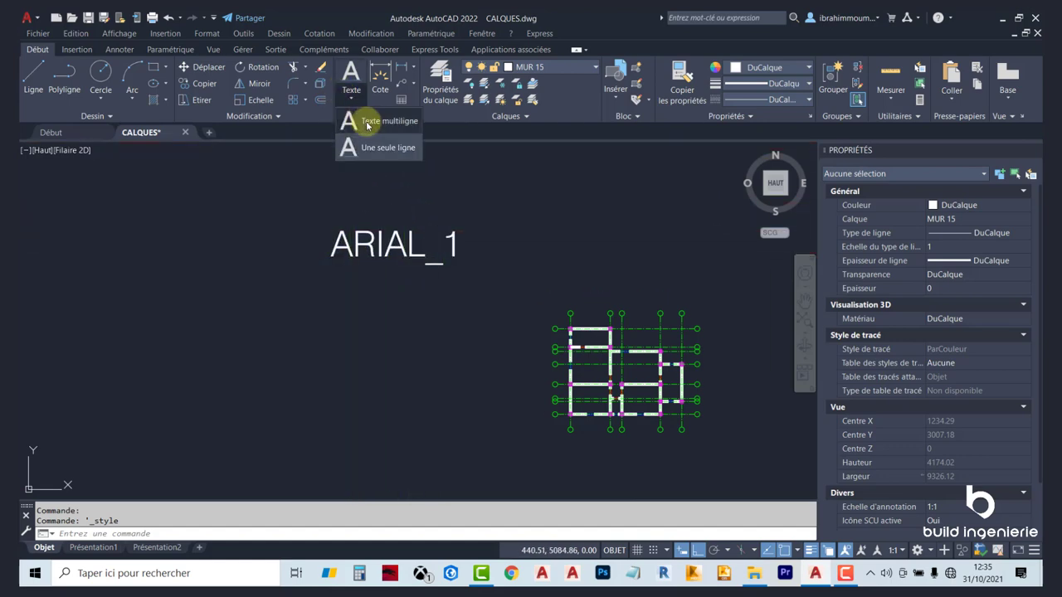
left_click(467, 301)
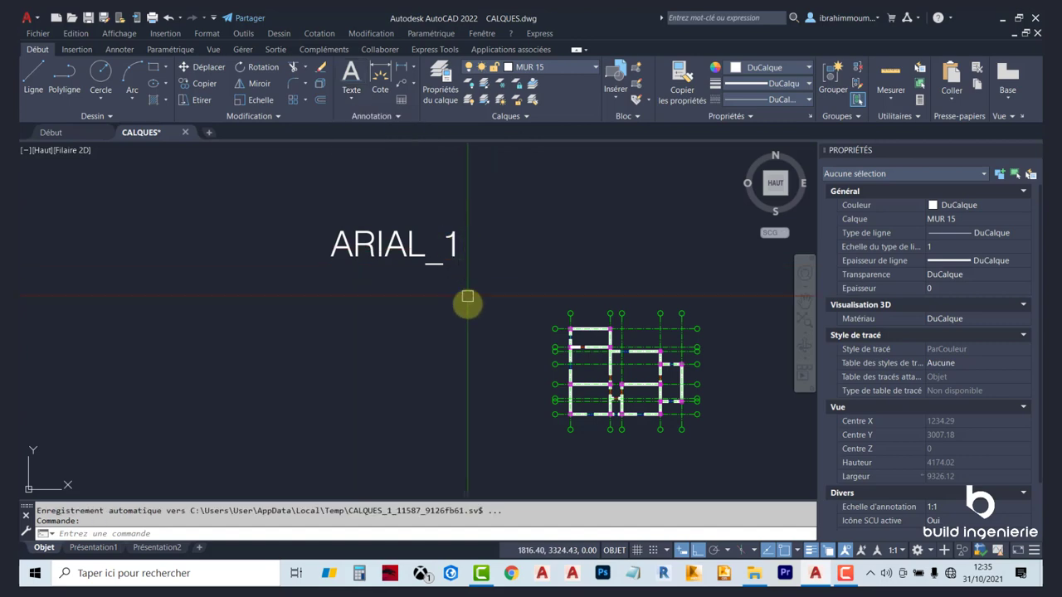
left_click(366, 211)
scroll(365, 211, "down", 2)
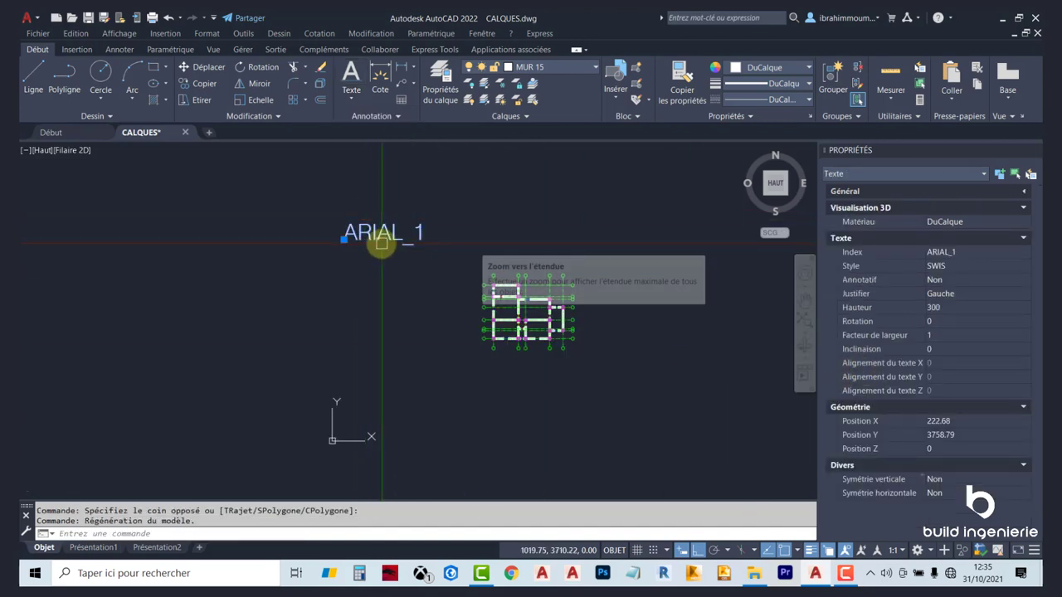
scroll(379, 244, "up", 2)
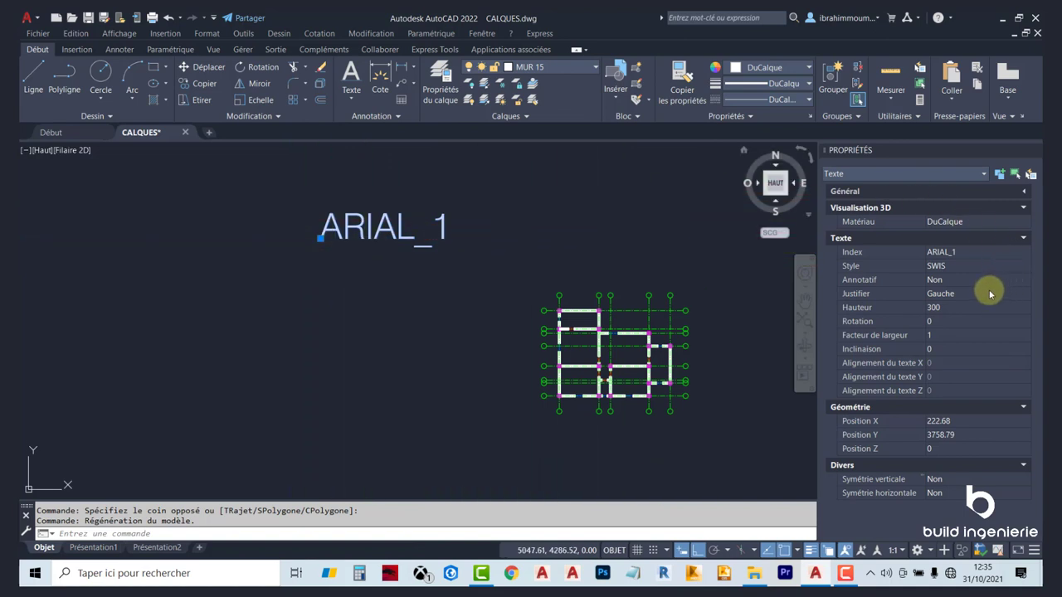
left_click(958, 309)
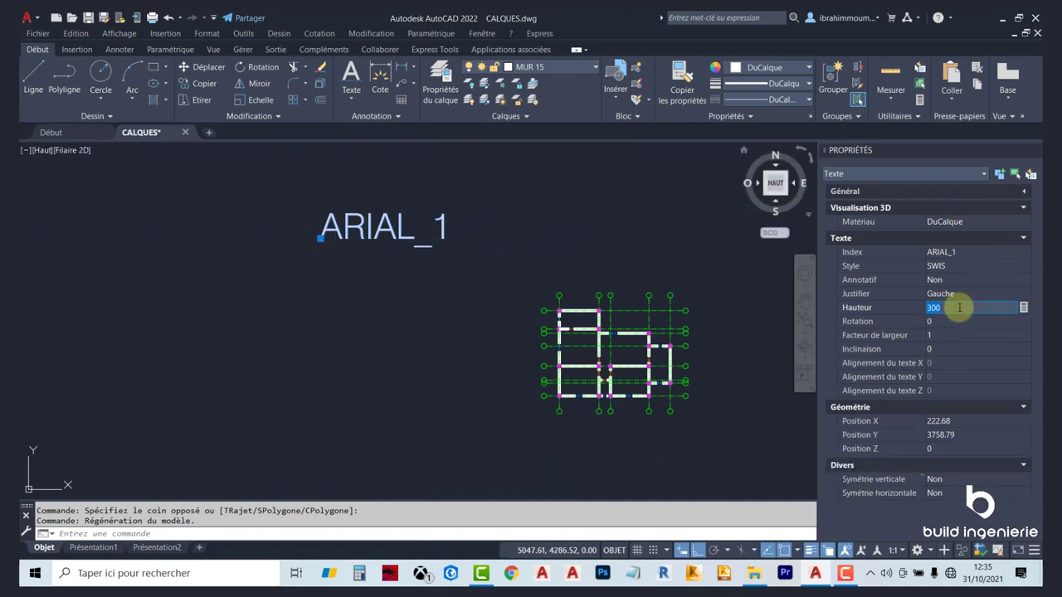
type("250")
key("Return")
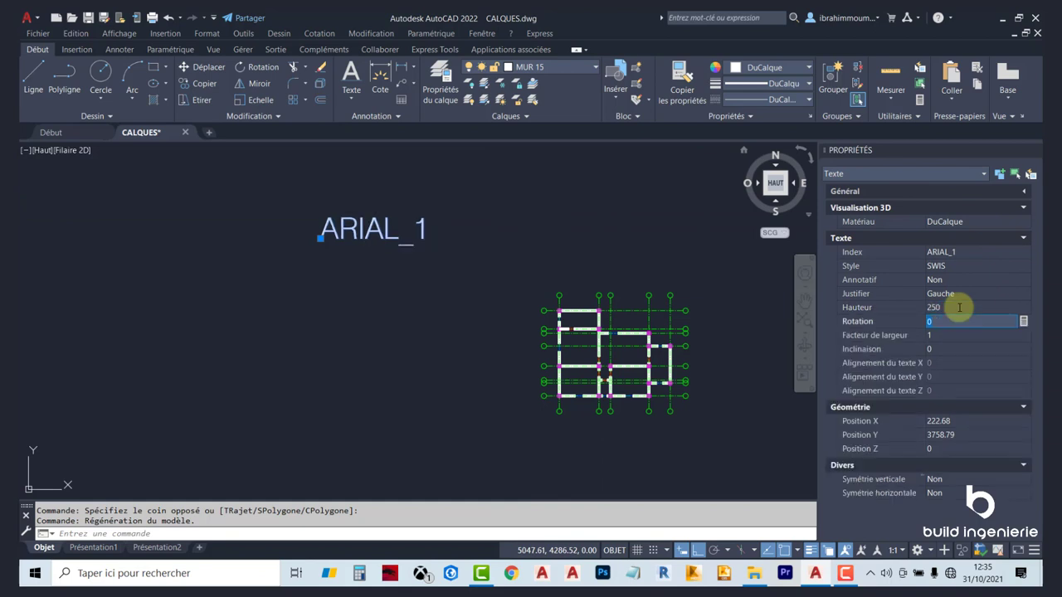
left_click(960, 308)
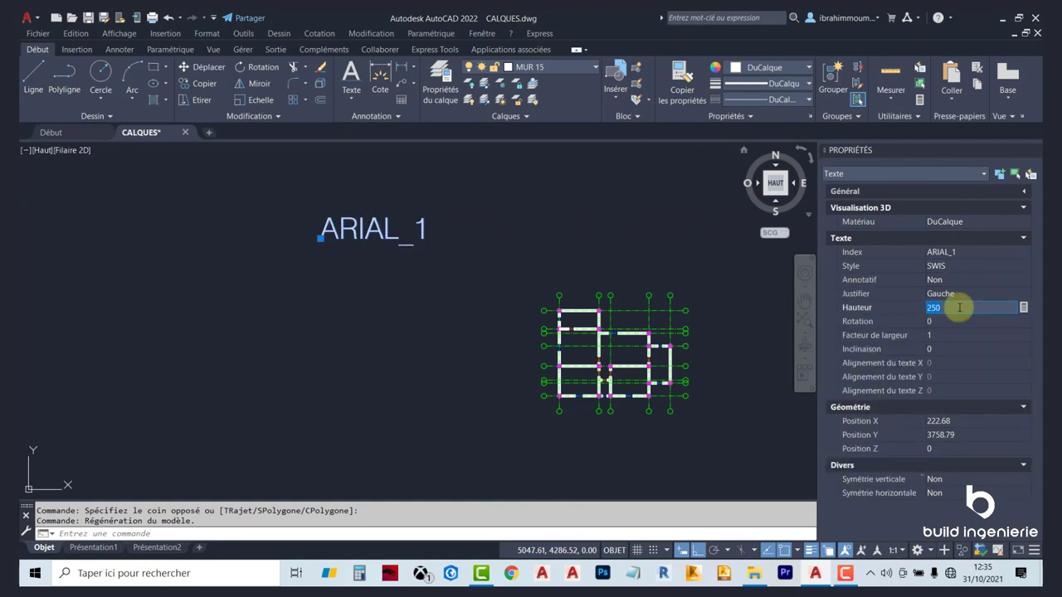
type("100")
key("Return")
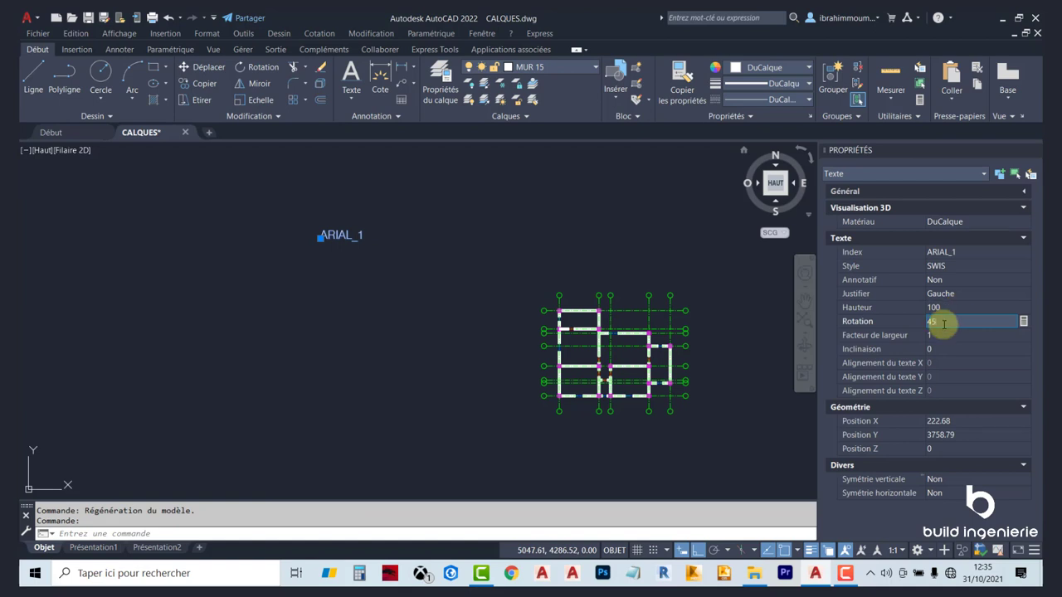
key("Return")
scroll(344, 207, "up", 3)
scroll(346, 236, "up", 2)
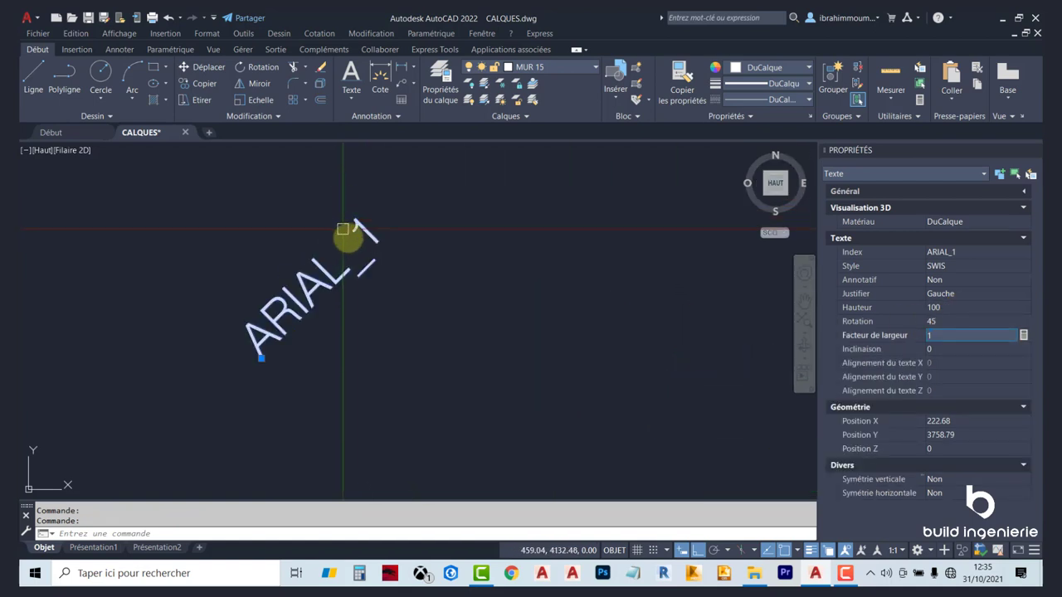
scroll(347, 236, "down", 3)
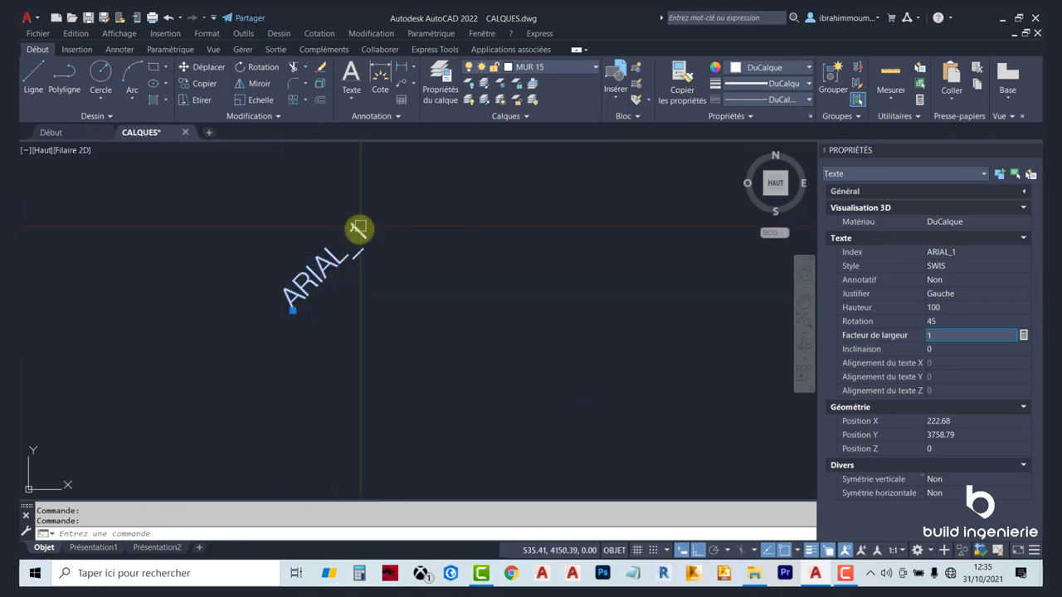
left_click(964, 321)
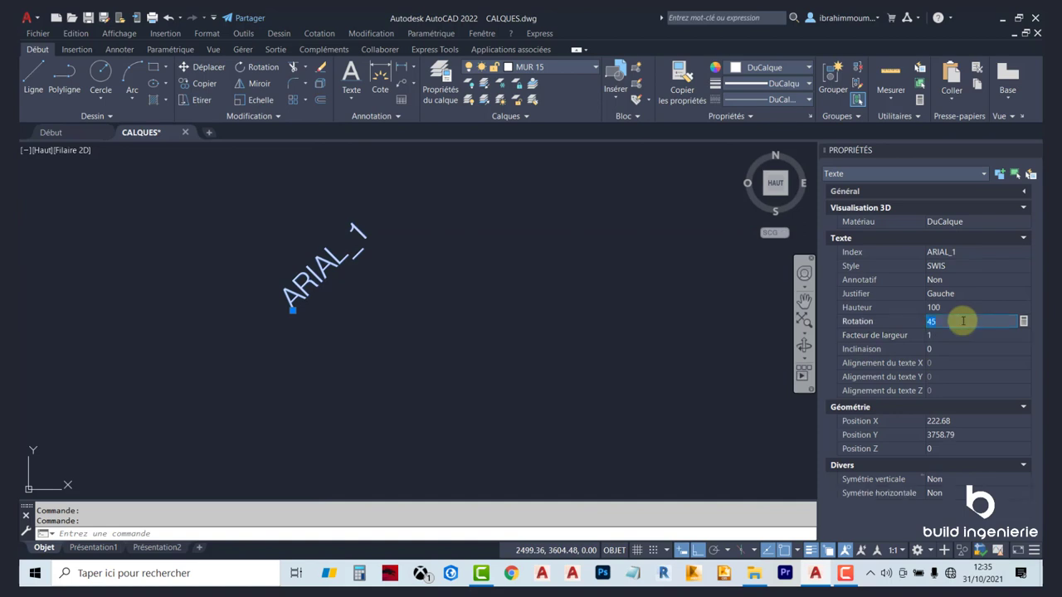
type("0")
key("Return")
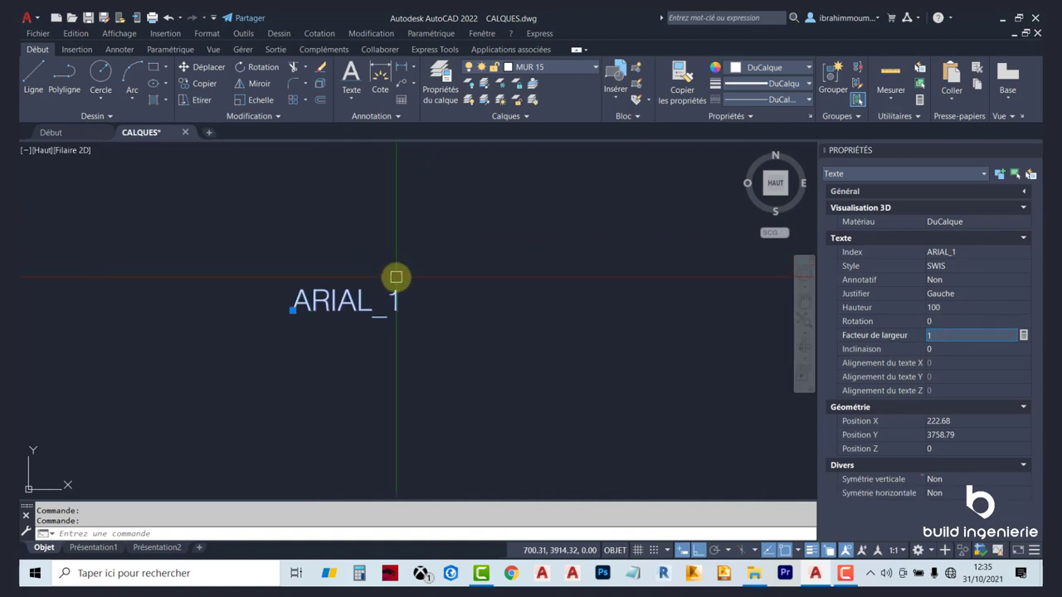
left_click(950, 307)
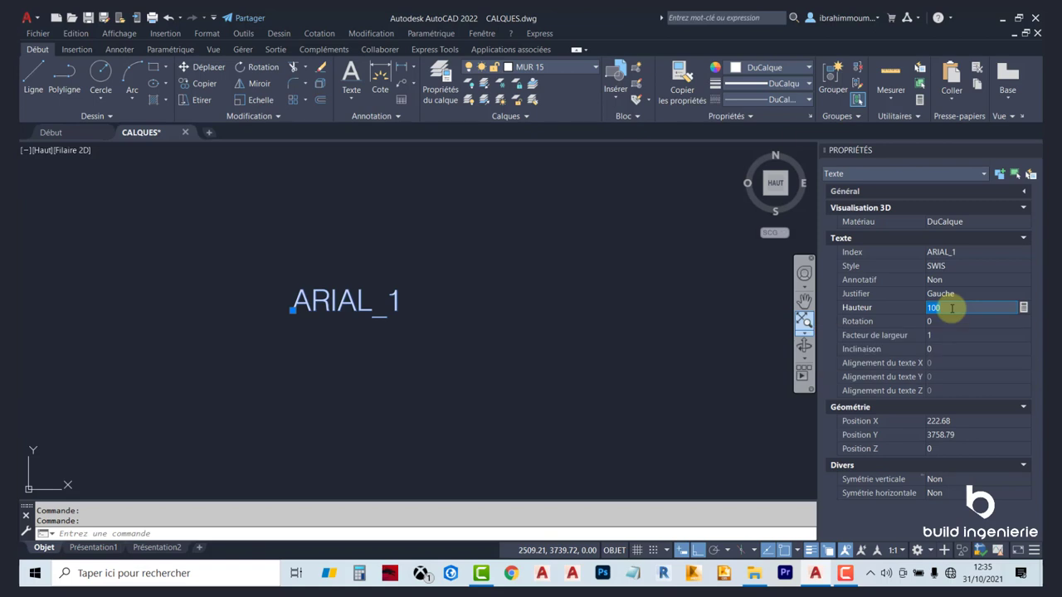
type("300")
key("Return")
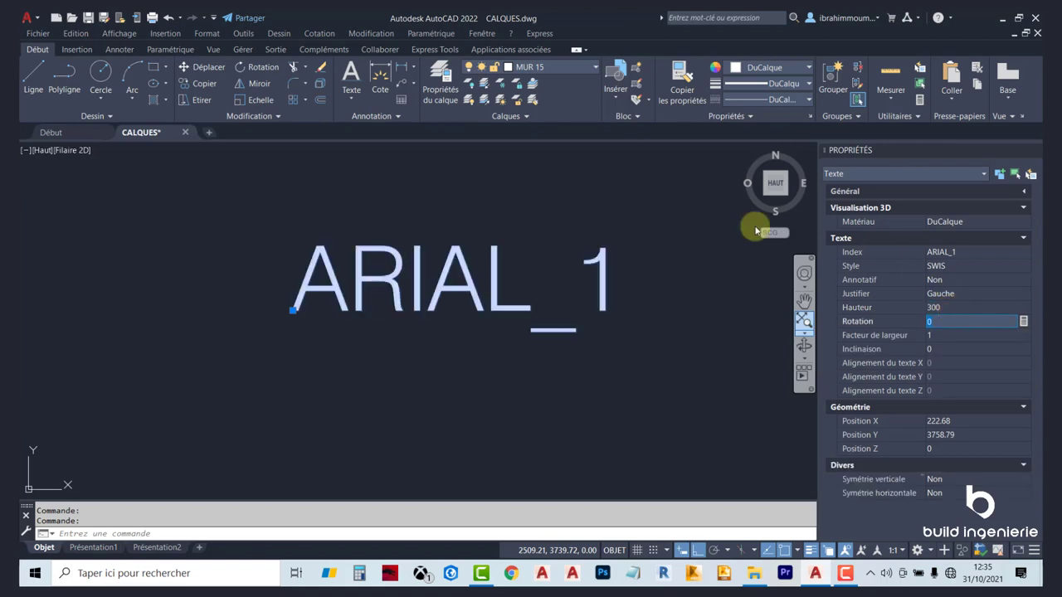
scroll(462, 268, "down", 2)
key("Escape")
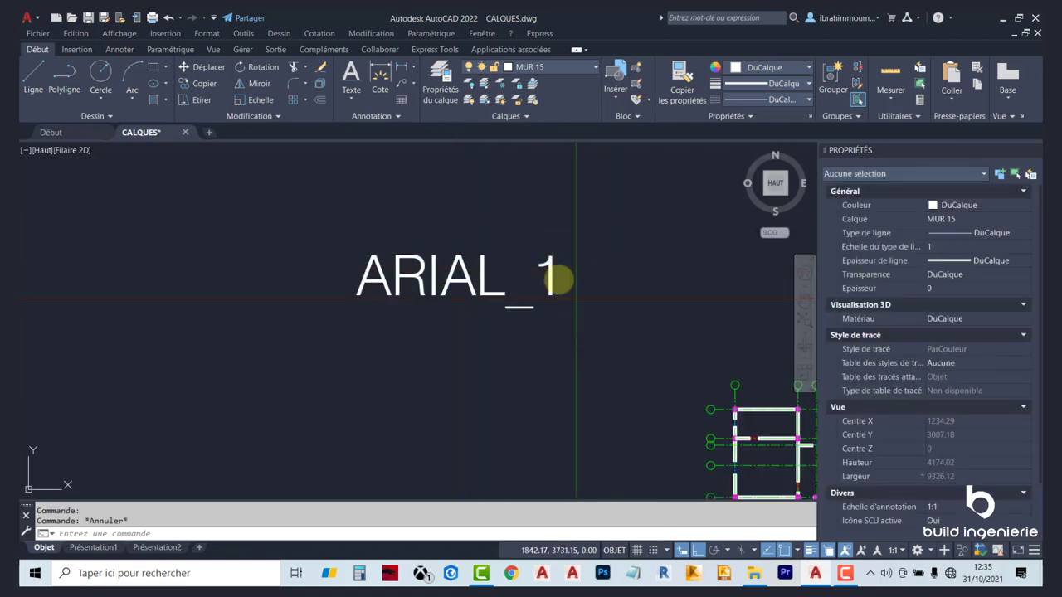
left_click(561, 277)
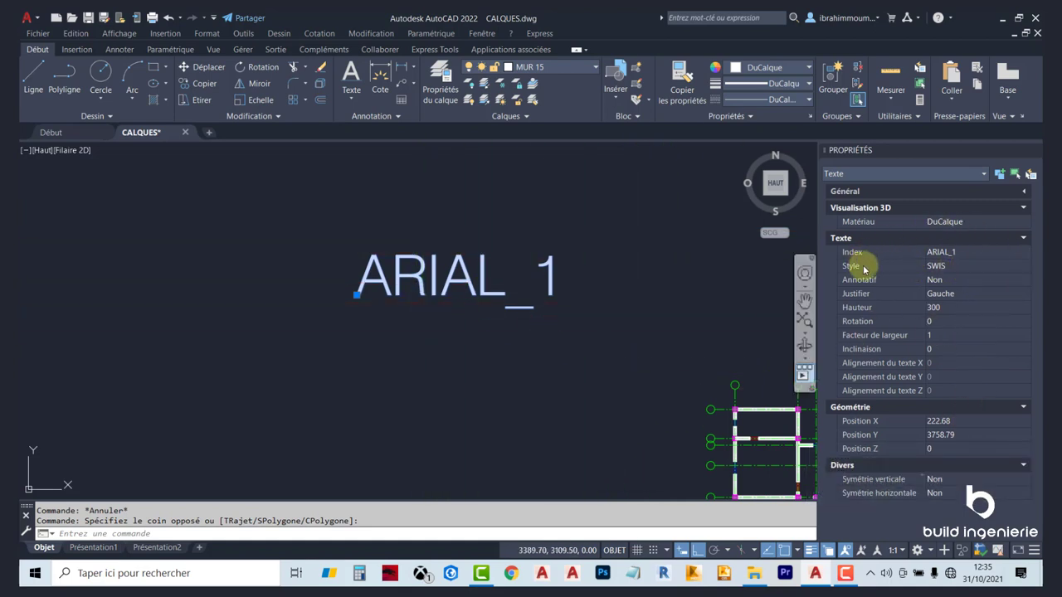
left_click(1024, 265)
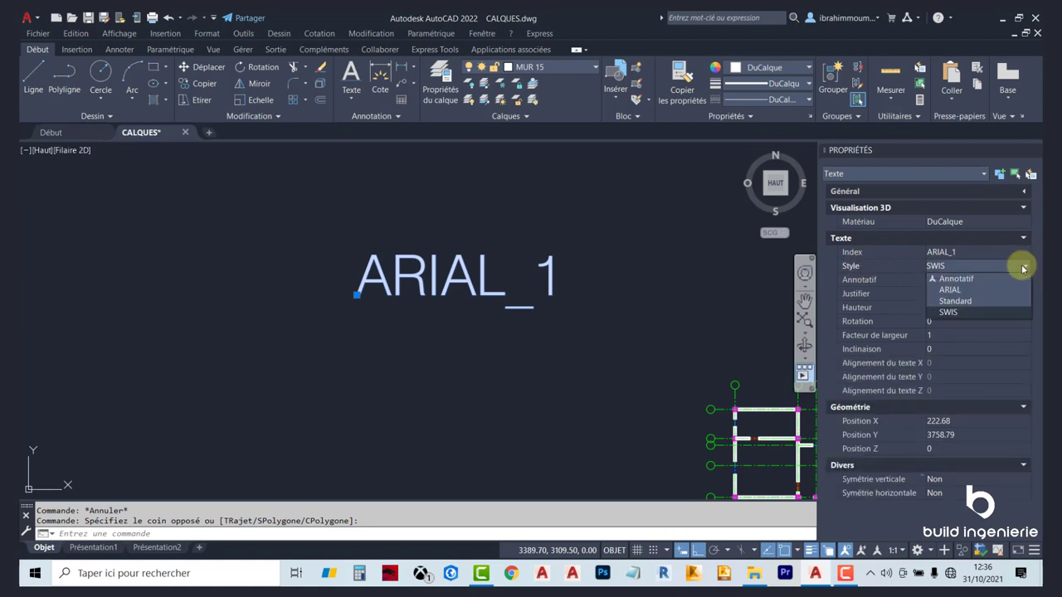
left_click(950, 291)
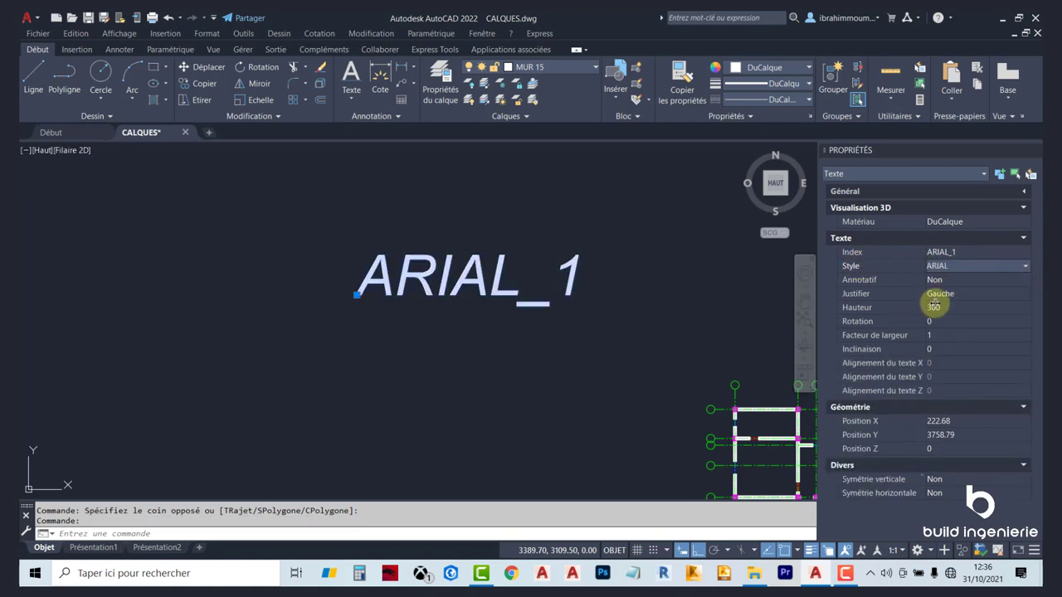
left_click(1004, 267)
left_click(950, 303)
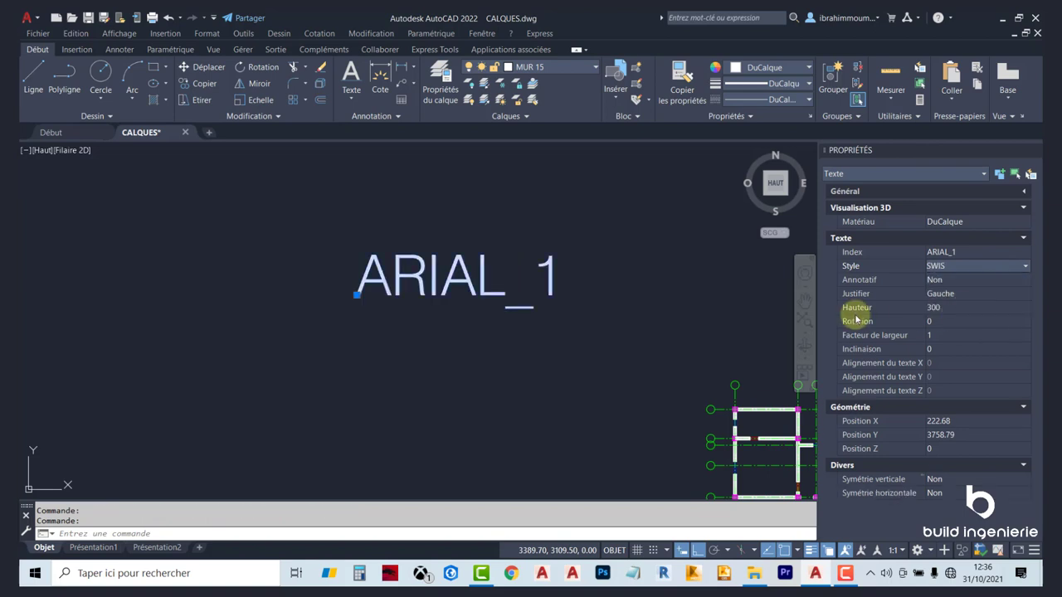
key("Escape")
scroll(474, 318, "up", 2)
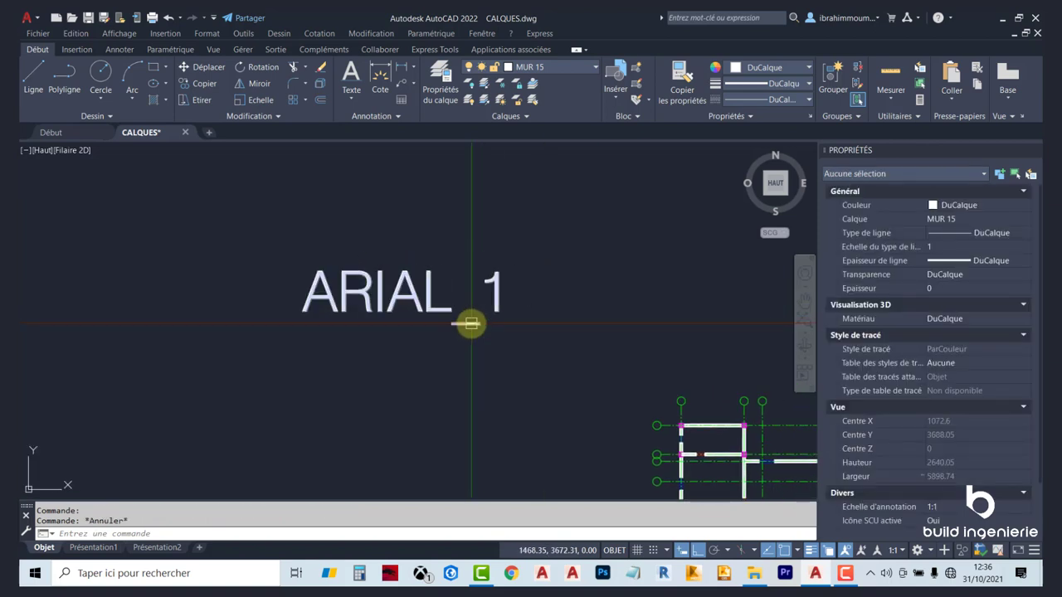
Zoom out and start the Multiline Text command from the Text dropdown
scroll(410, 242, "down", 1)
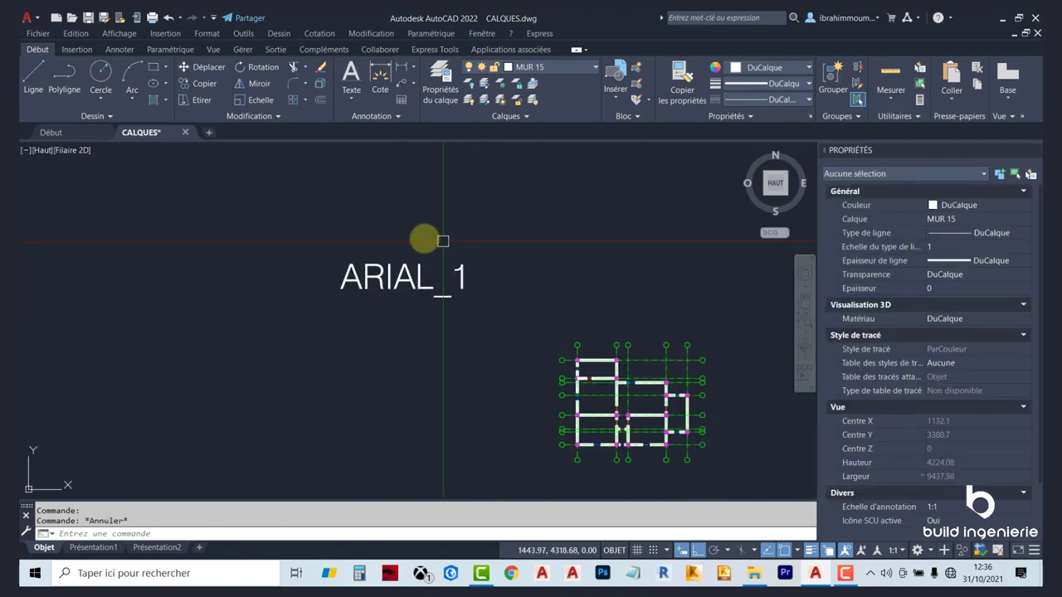
scroll(423, 216, "down", 1)
left_click(335, 99)
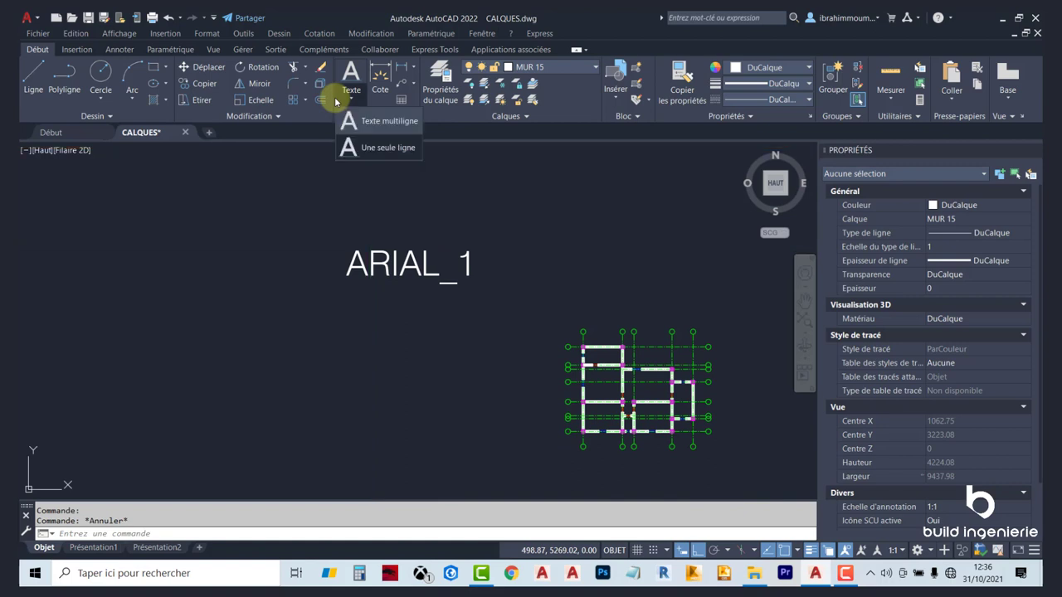
left_click(369, 125)
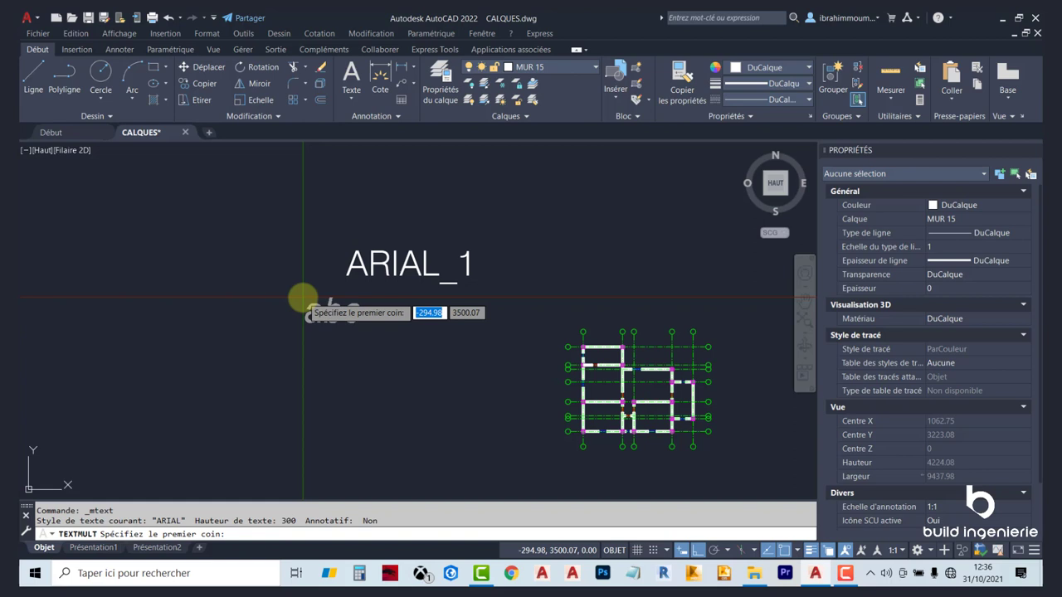
Define the multiline text box's two corners just below ARIAL_1
left_click(303, 297)
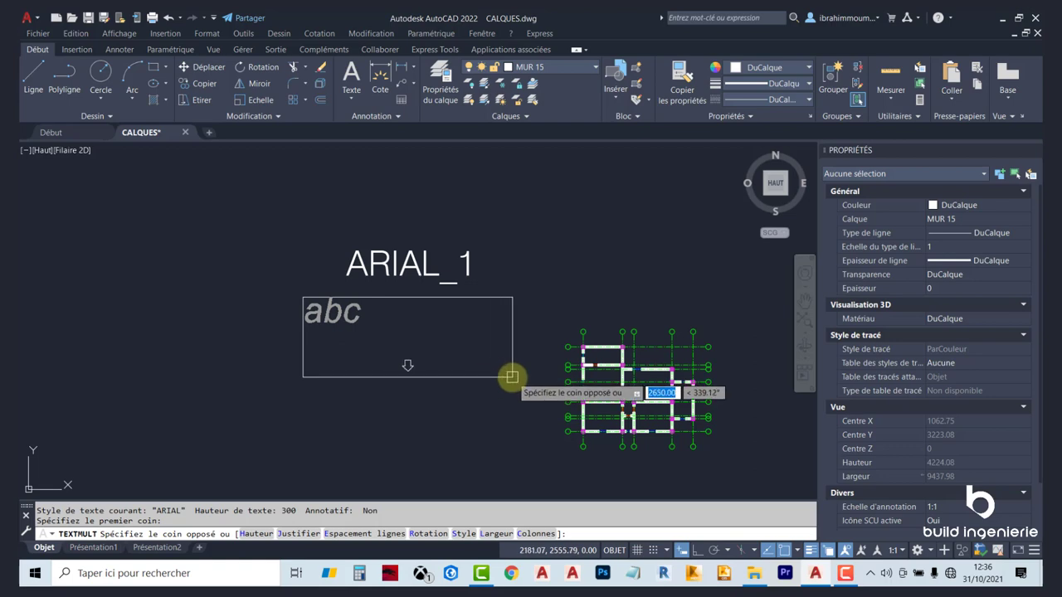
left_click(512, 376)
type("MULTILIGNE")
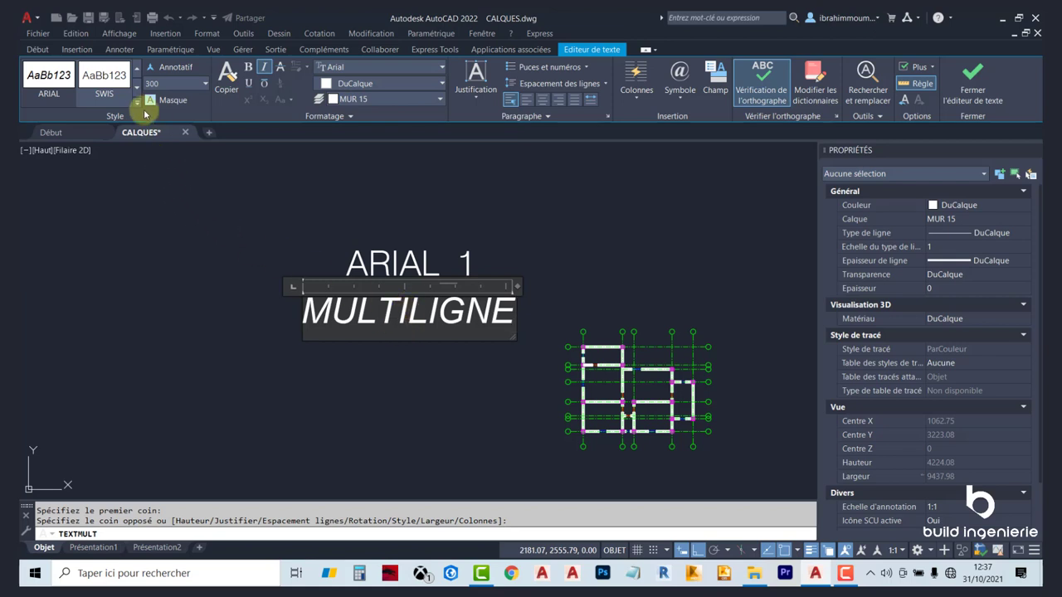
Switch MULTILIGNE from SWIS back to italic ARIAL, confirm, and close the editor
left_click(106, 92)
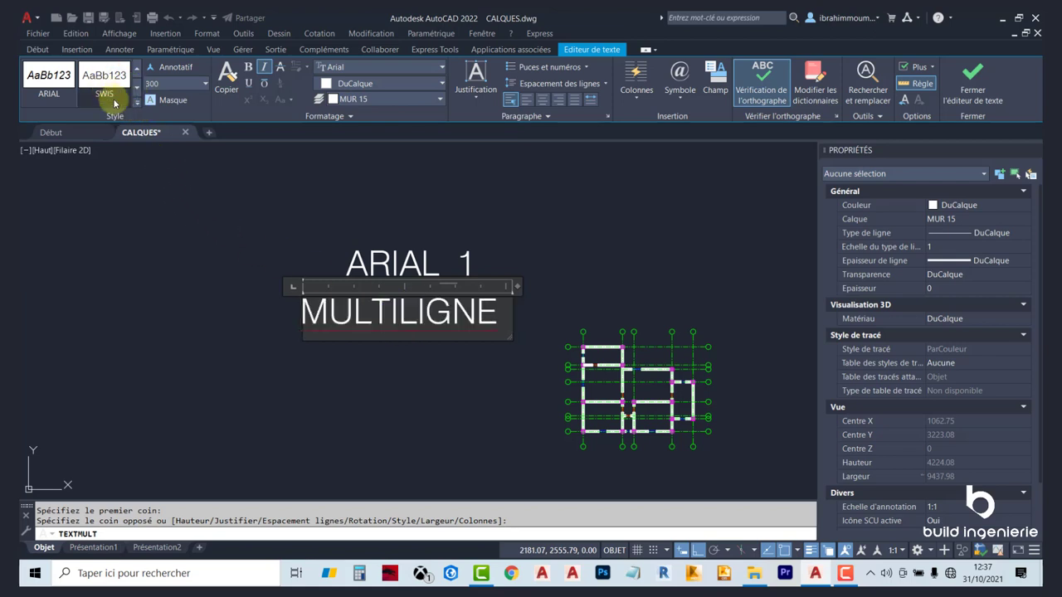
left_click(46, 88)
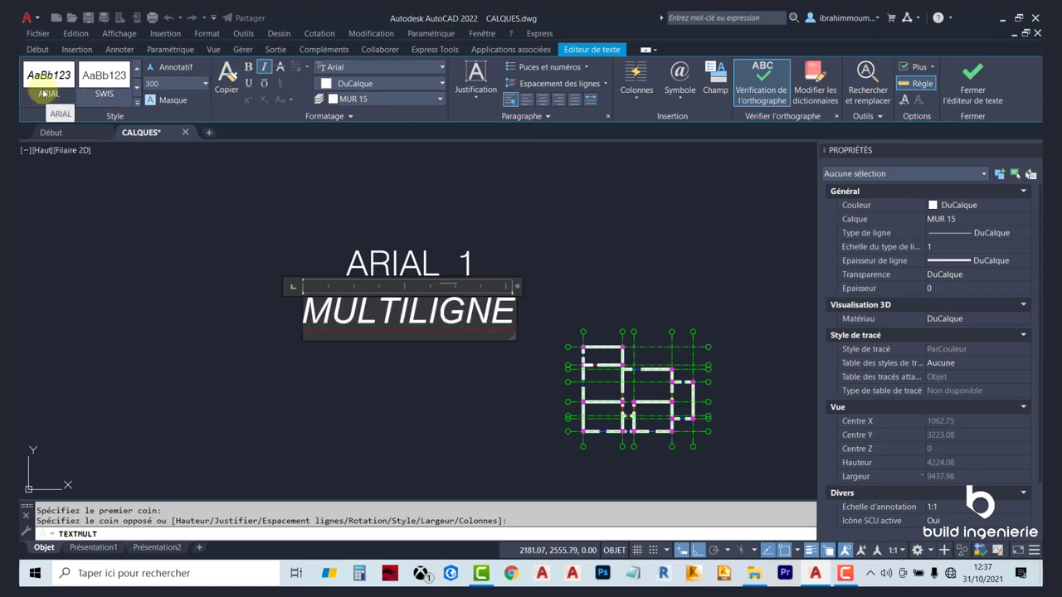
left_click(43, 93)
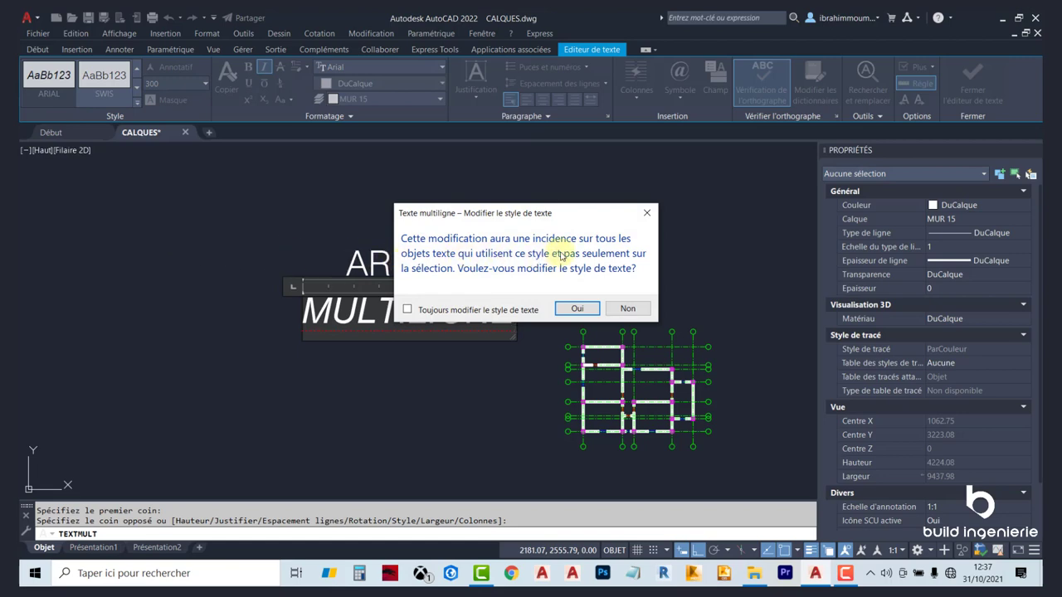
left_click(576, 309)
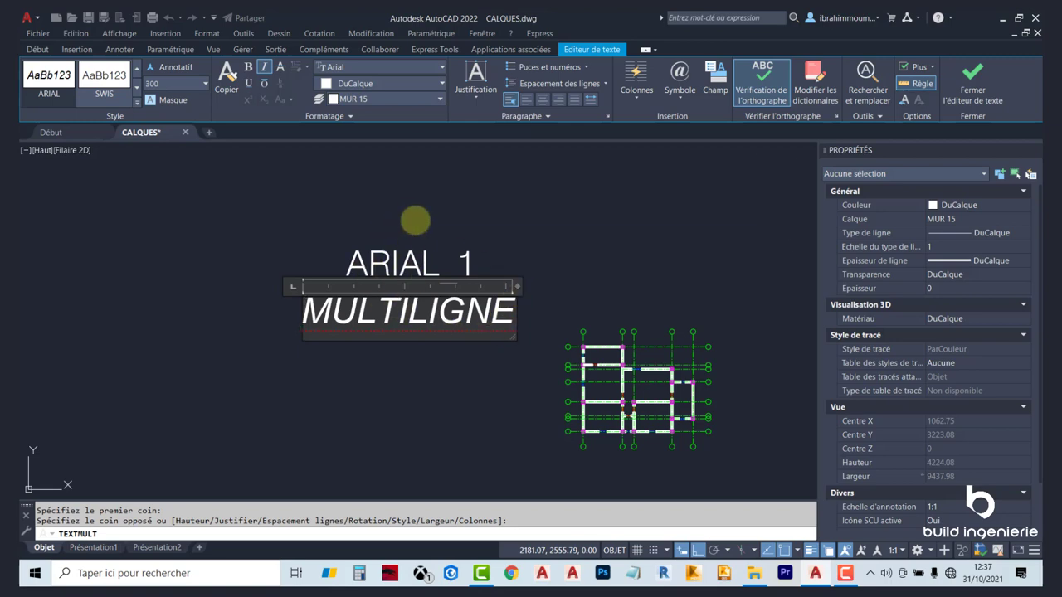
left_click(414, 220)
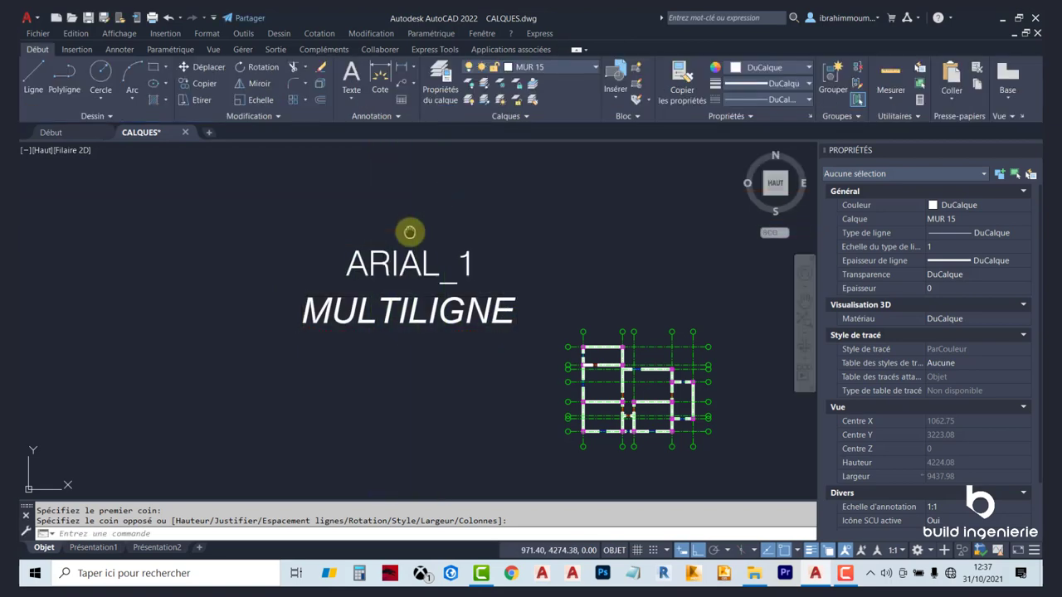
Open and close the ARIAL_1 and MULTILIGNE texts for editing without changes
middle_click_drag(409, 232, 411, 242)
double_click(407, 273)
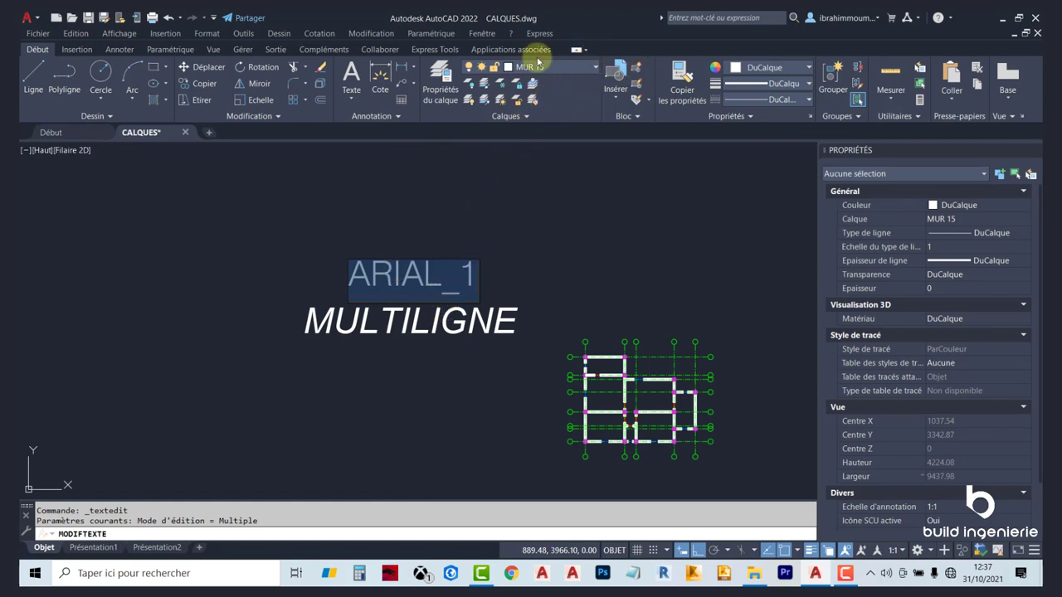
left_click(468, 243)
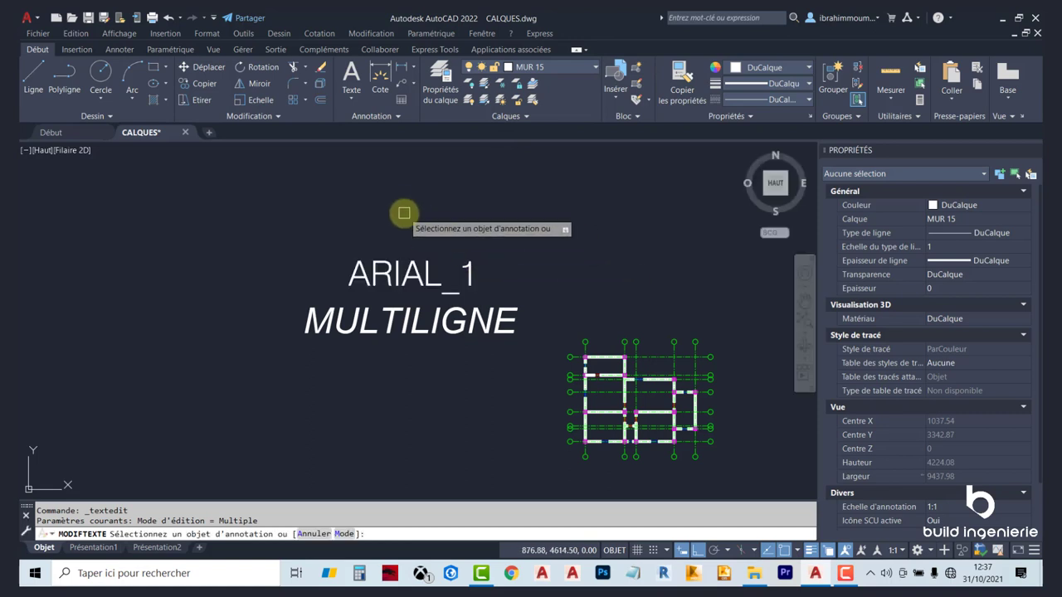
key("Escape")
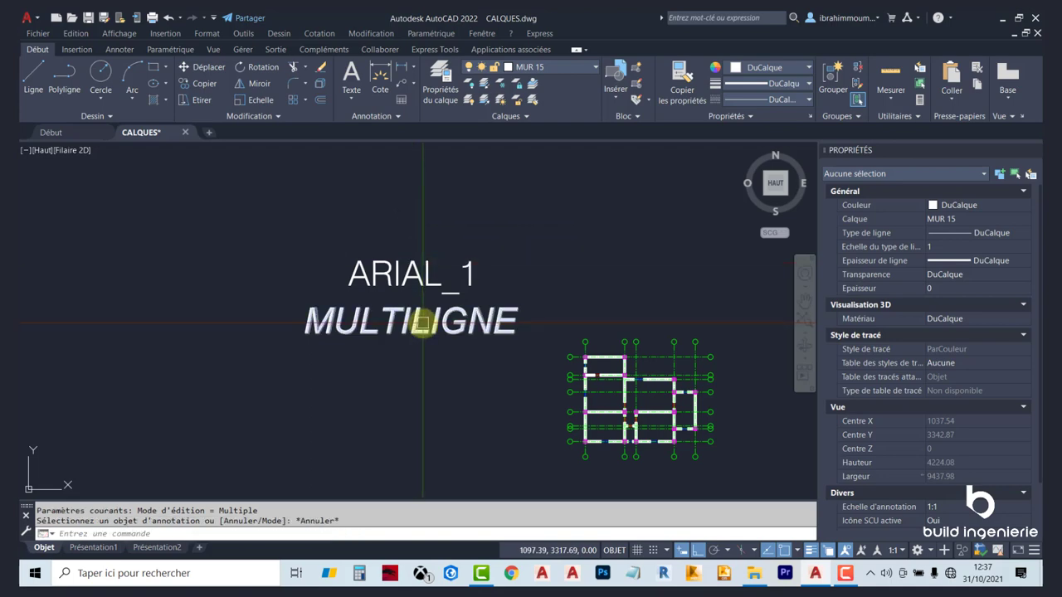
double_click(423, 322)
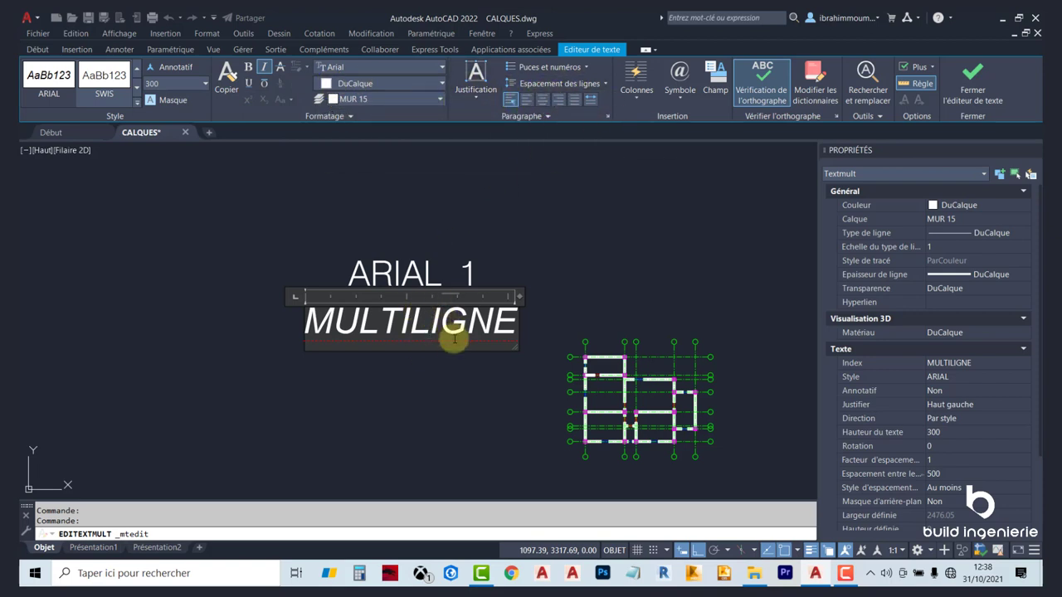
left_click(462, 278)
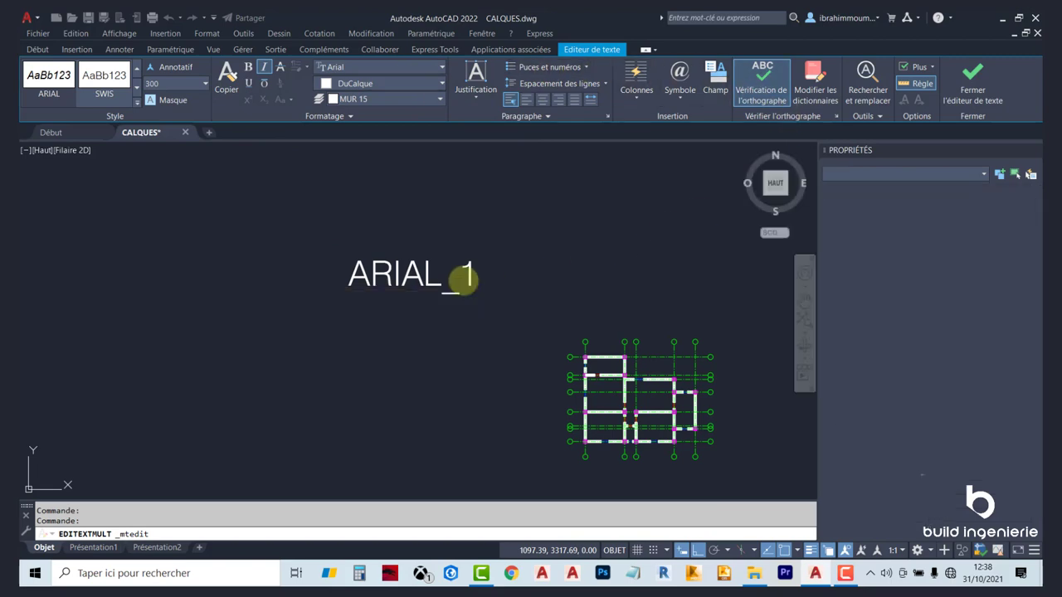
Re-edit ARIAL_1, cancel, then open the command history text window with F2
left_click(468, 267)
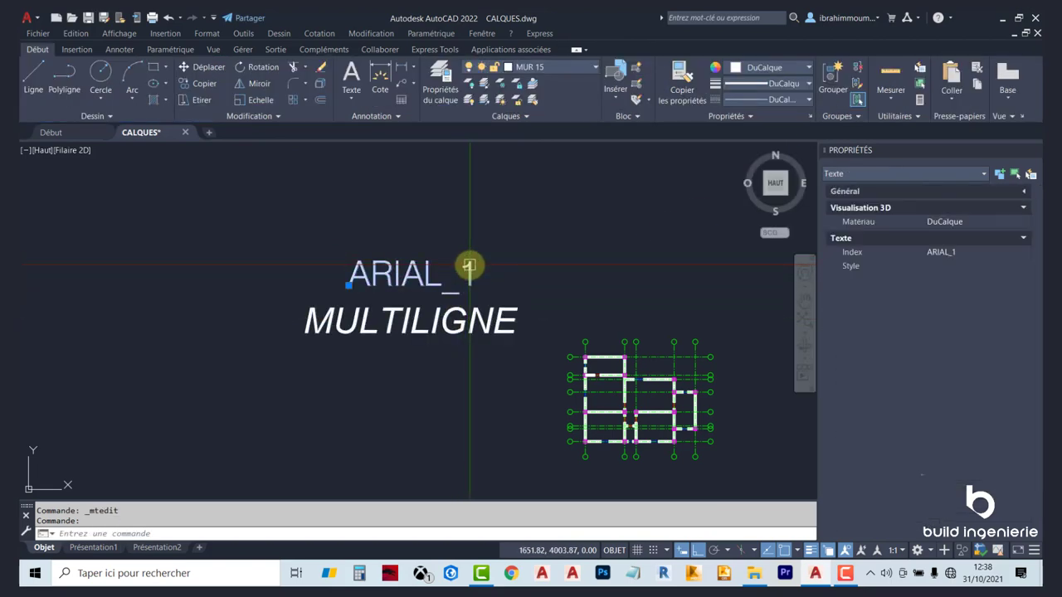
double_click(469, 266)
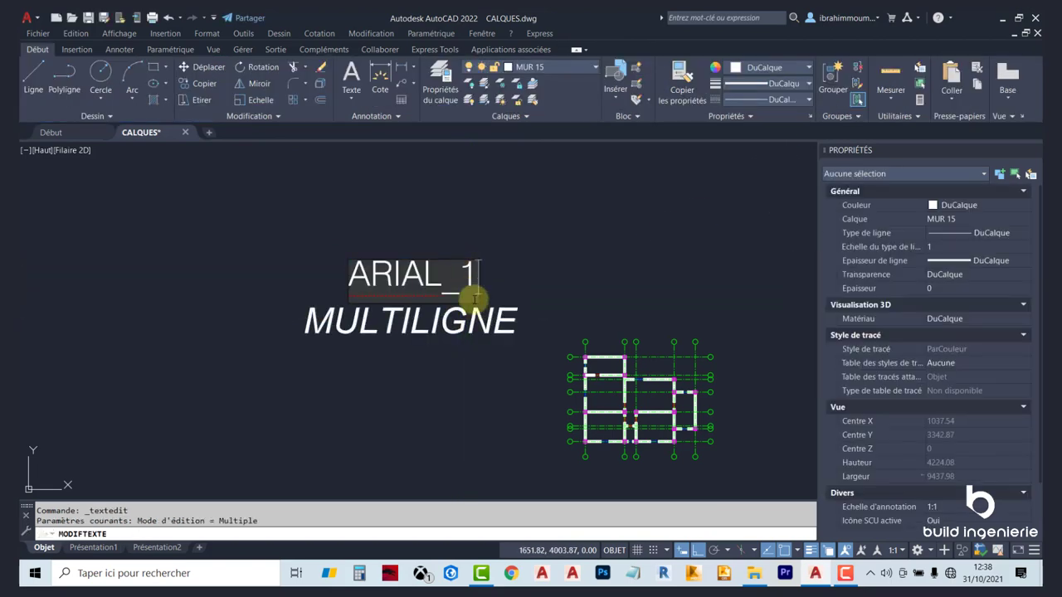
key("Return")
double_click(387, 280)
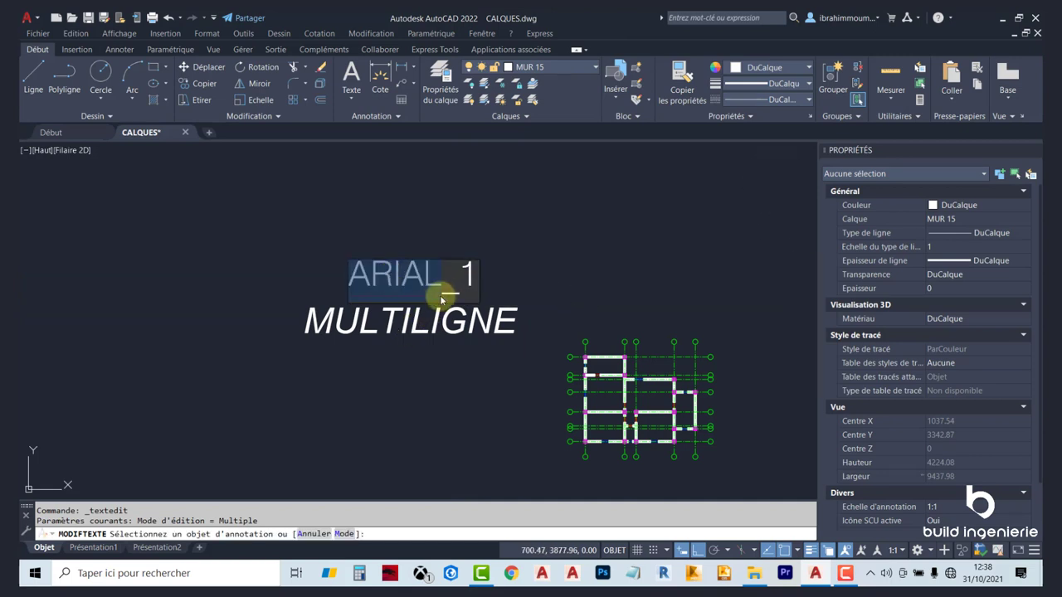
left_click(473, 276)
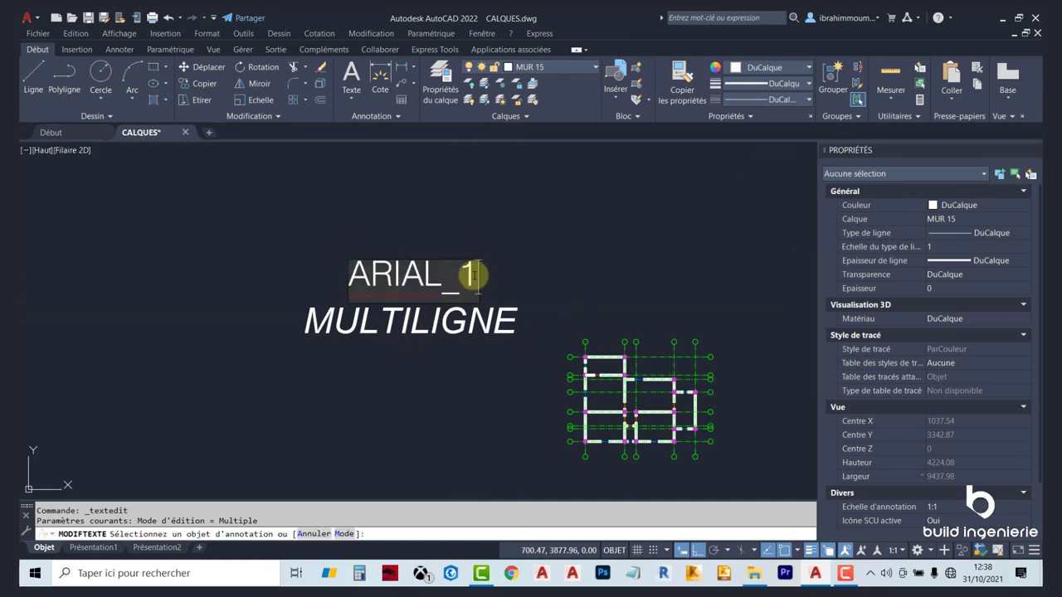
key("Escape")
left_click(473, 272)
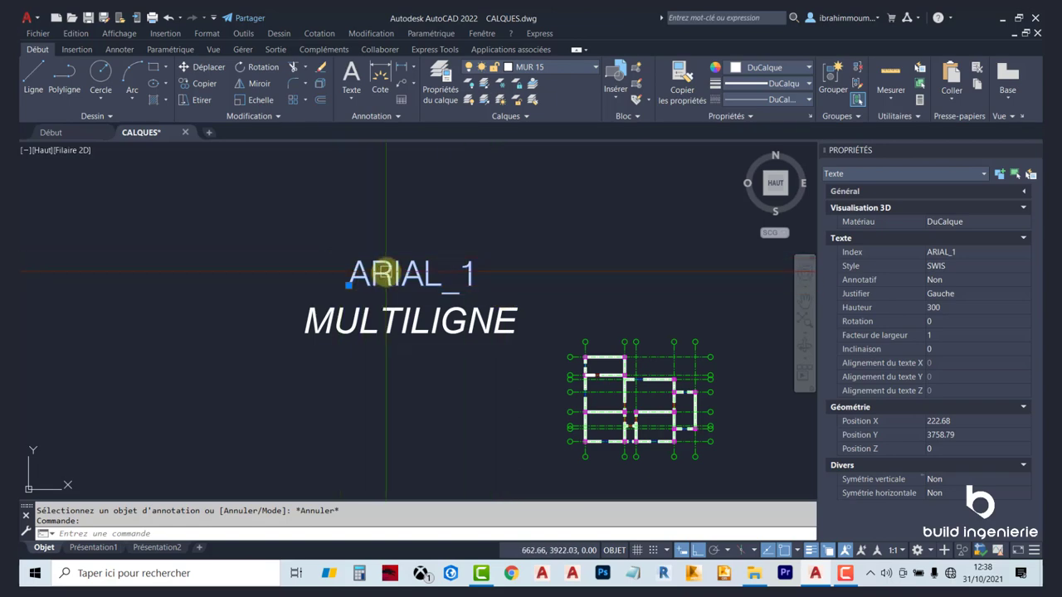
key("F2")
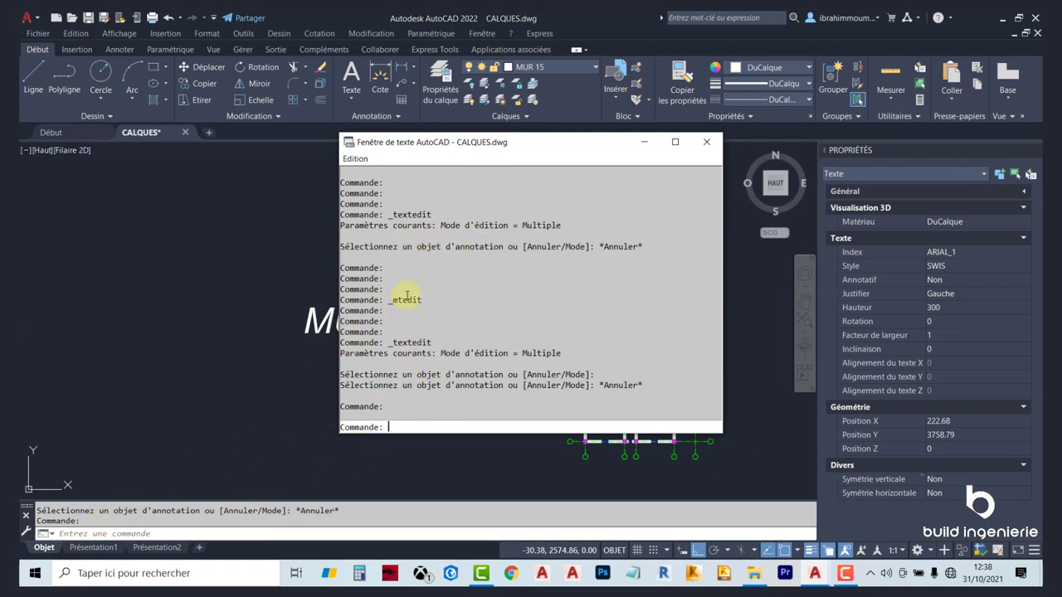
Scroll back through the earlier commands, then close the text window
scroll(407, 295, "up", 1)
scroll(406, 295, "up", 2)
scroll(407, 295, "up", 2)
scroll(406, 296, "up", 2)
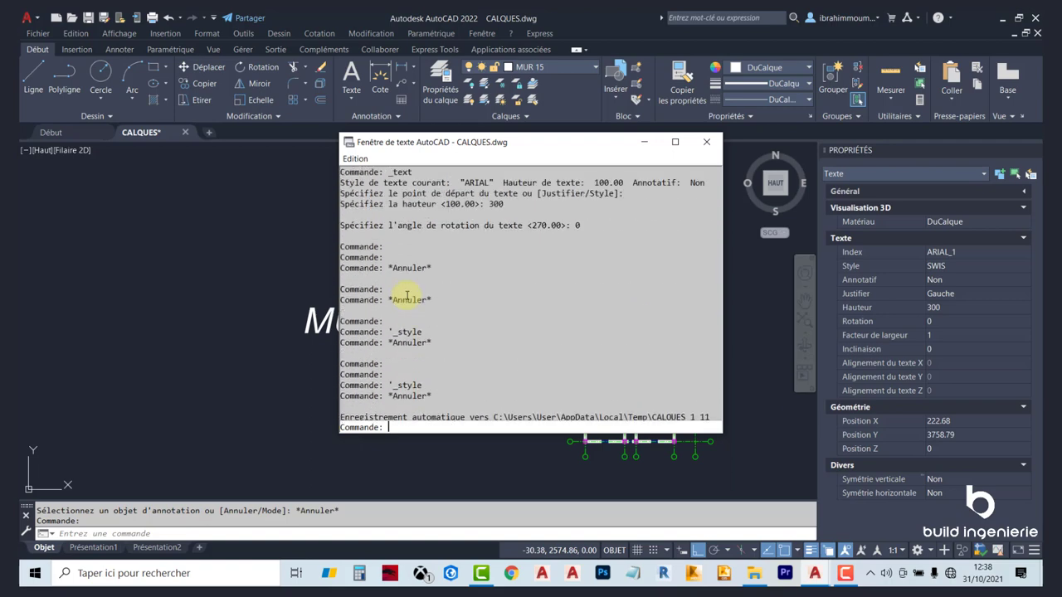
scroll(405, 297, "up", 2)
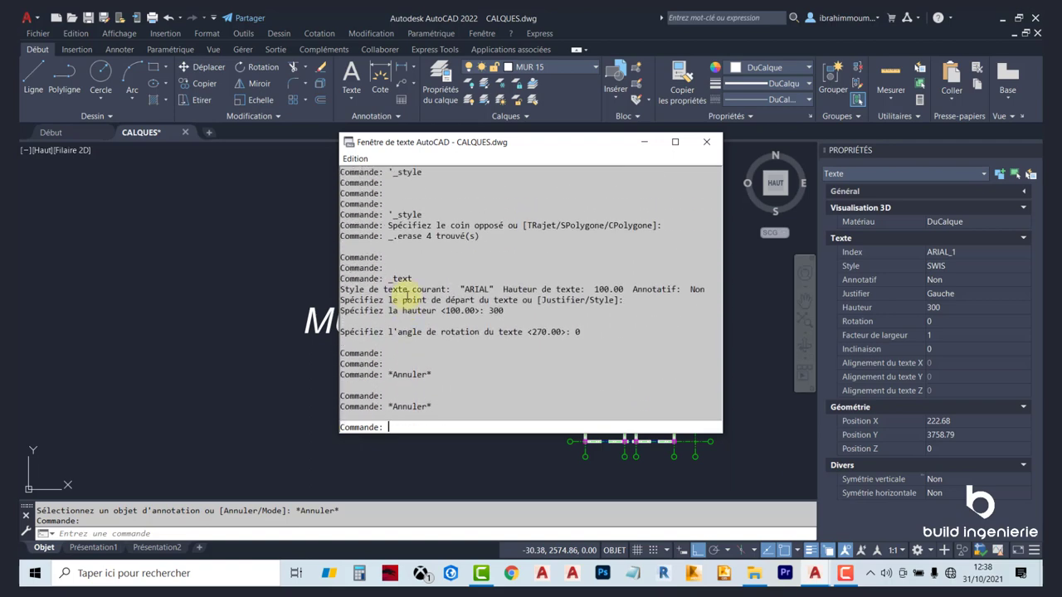
left_click(706, 142)
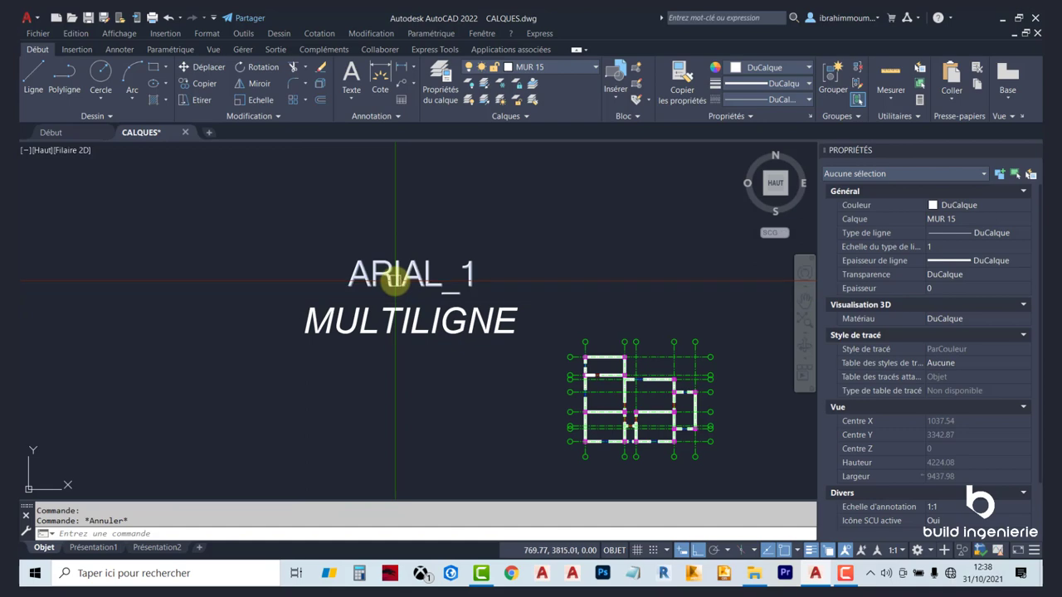
Append 23 so ARIAL_1 reads ARIAL_123, then reopen the MULTILIGNE mtext
double_click(395, 281)
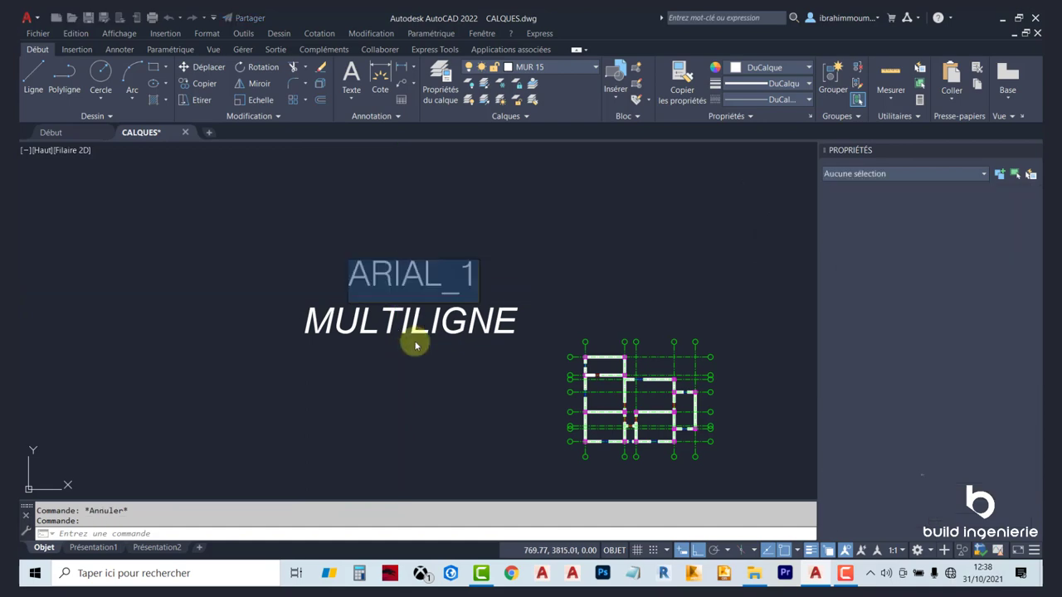
left_click(474, 276)
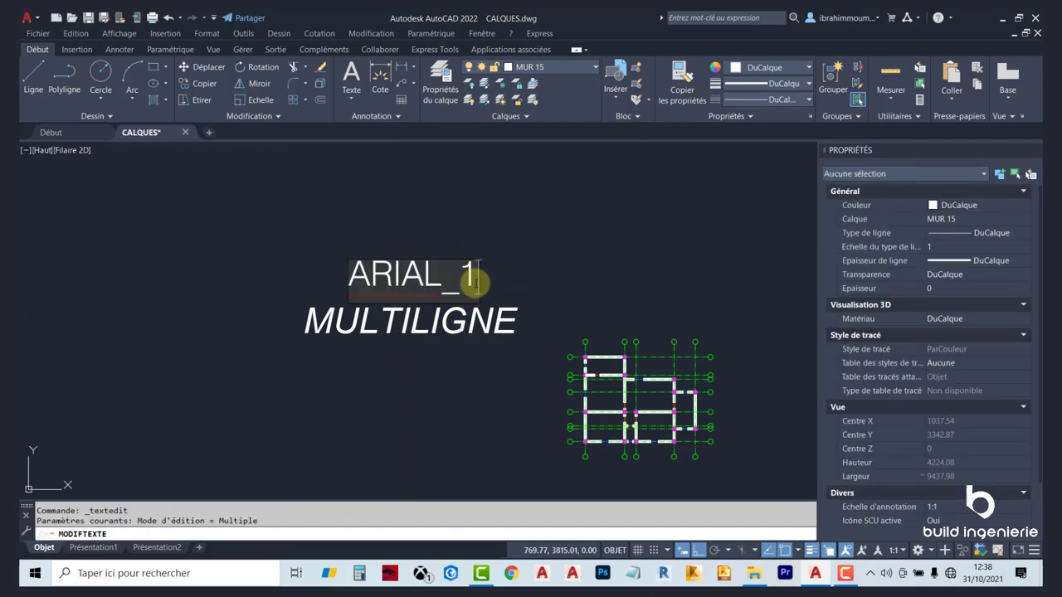
left_click_drag(327, 277, 464, 273)
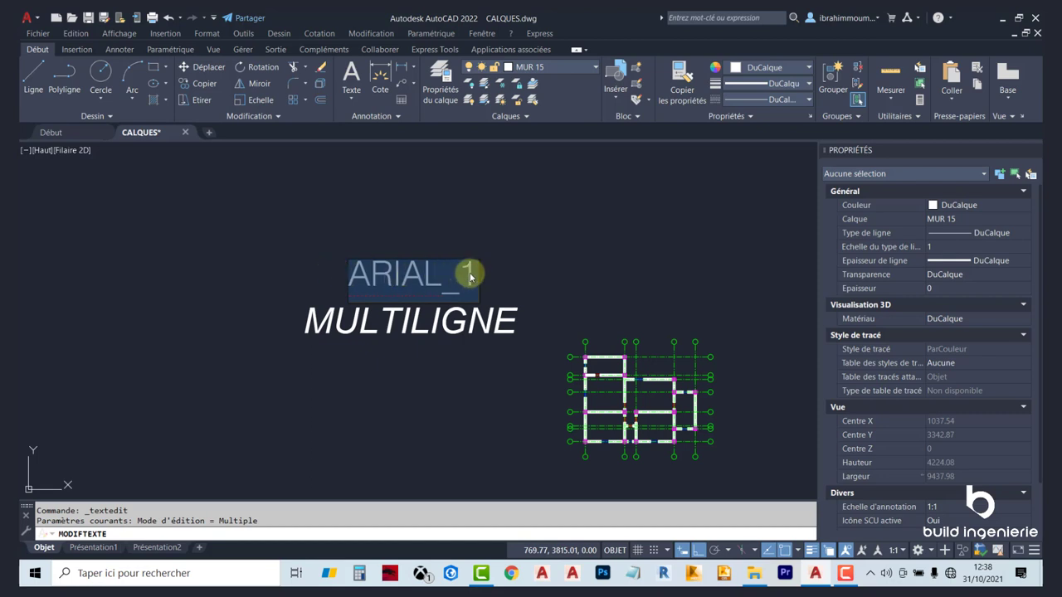
left_click(472, 285)
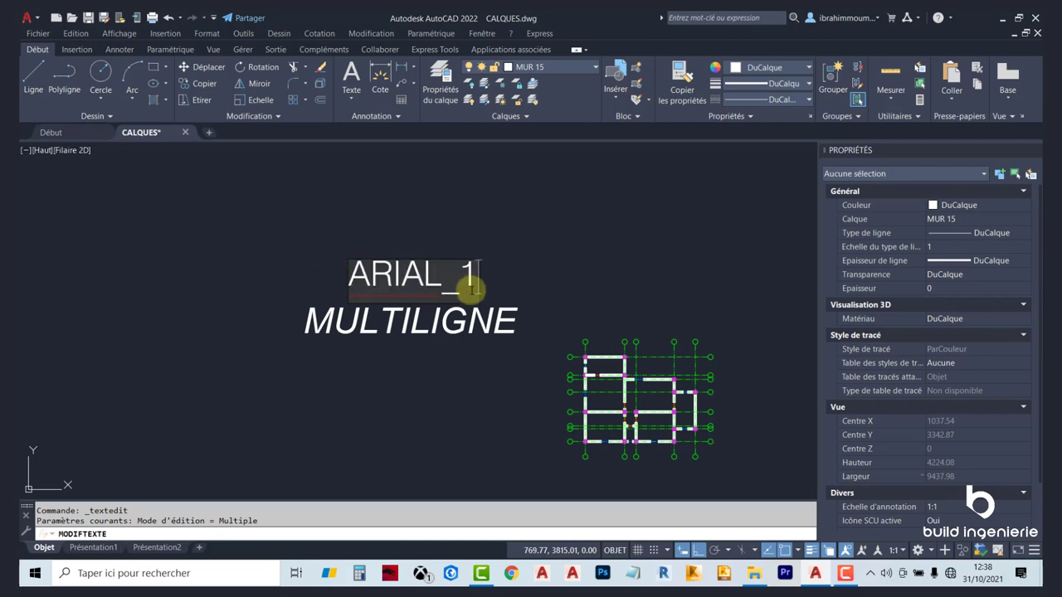
type("23")
key("Return")
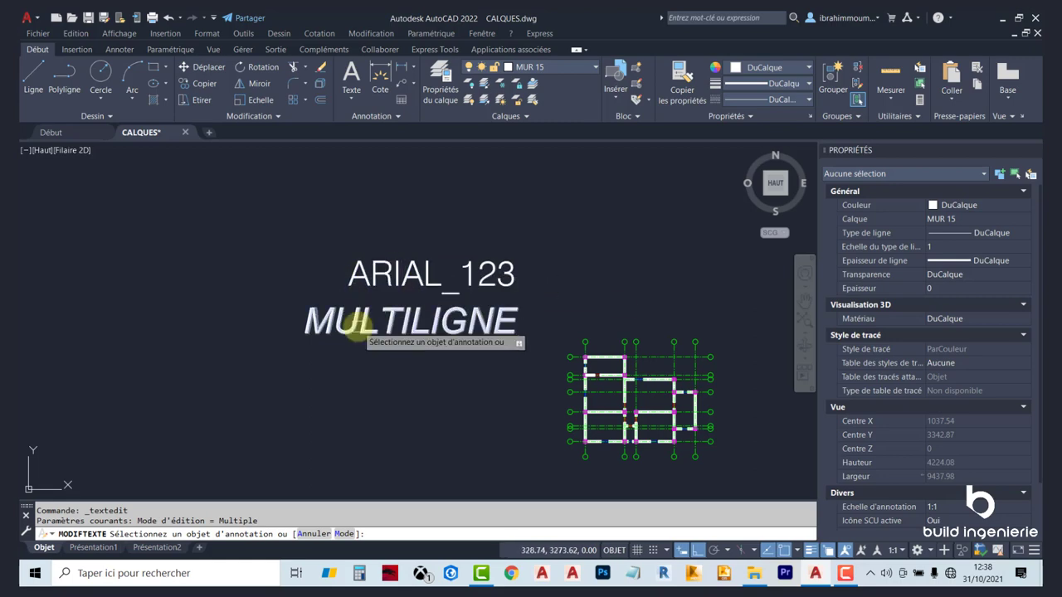
key("Escape")
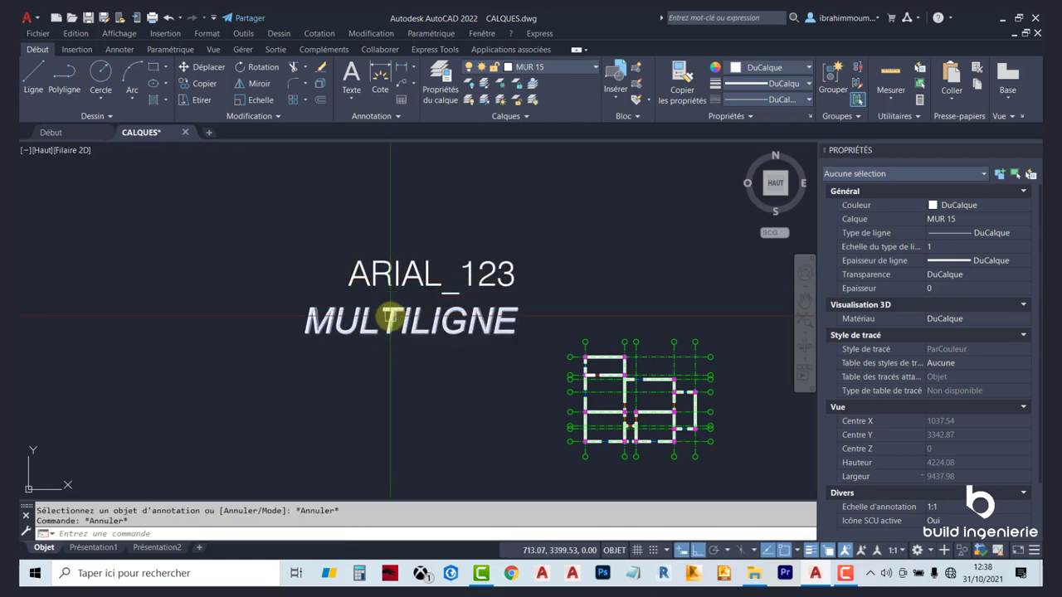
double_click(388, 315)
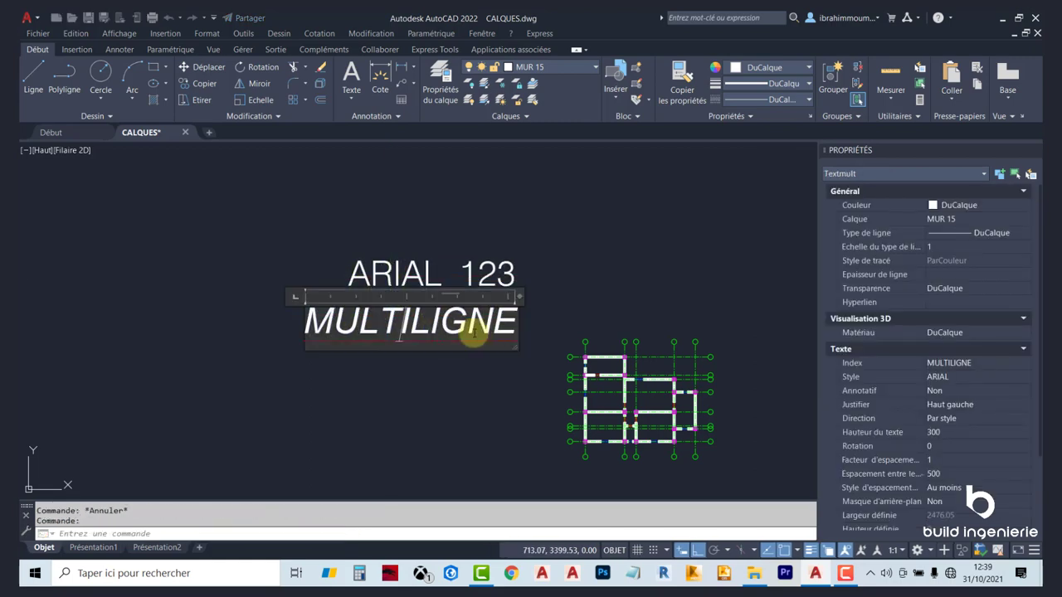
Add a second line EXEMPLE under MULTILIGNE and zoom to check it
left_click(517, 334)
key("Return")
type("EXEMPLE")
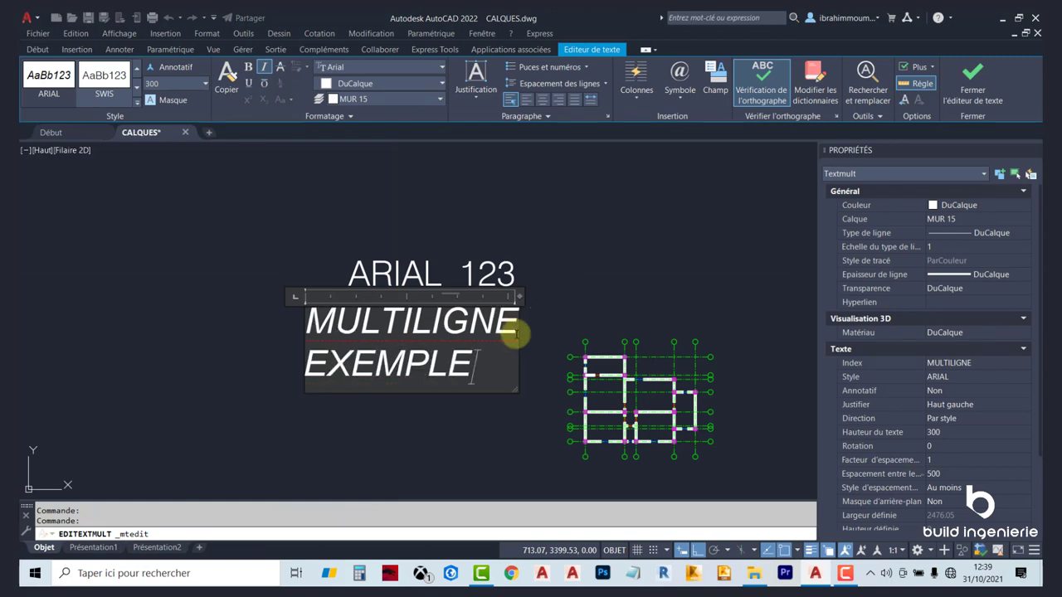
key("Return")
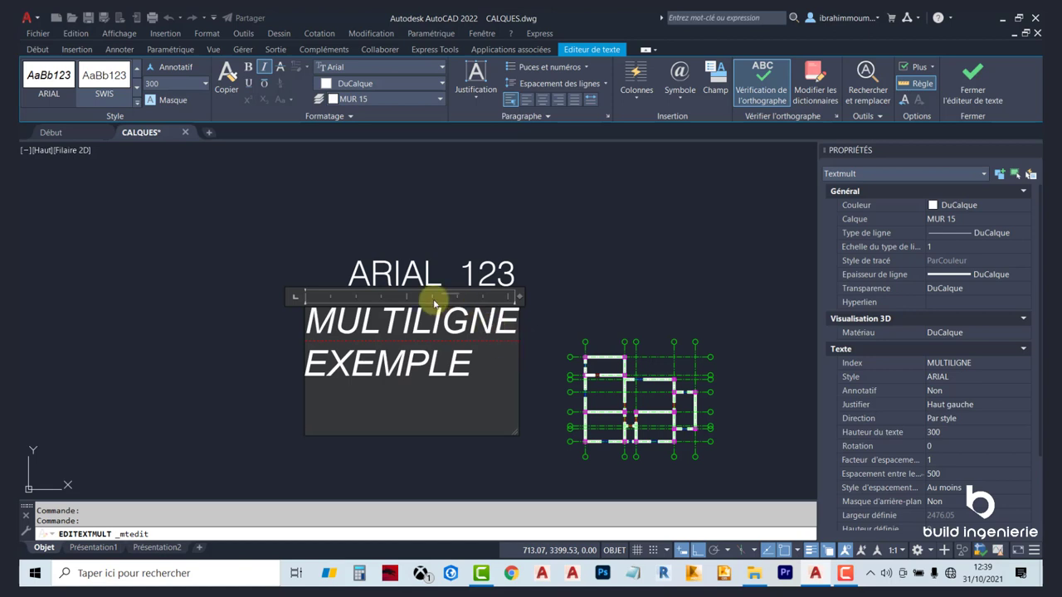
scroll(324, 267, "down", 2)
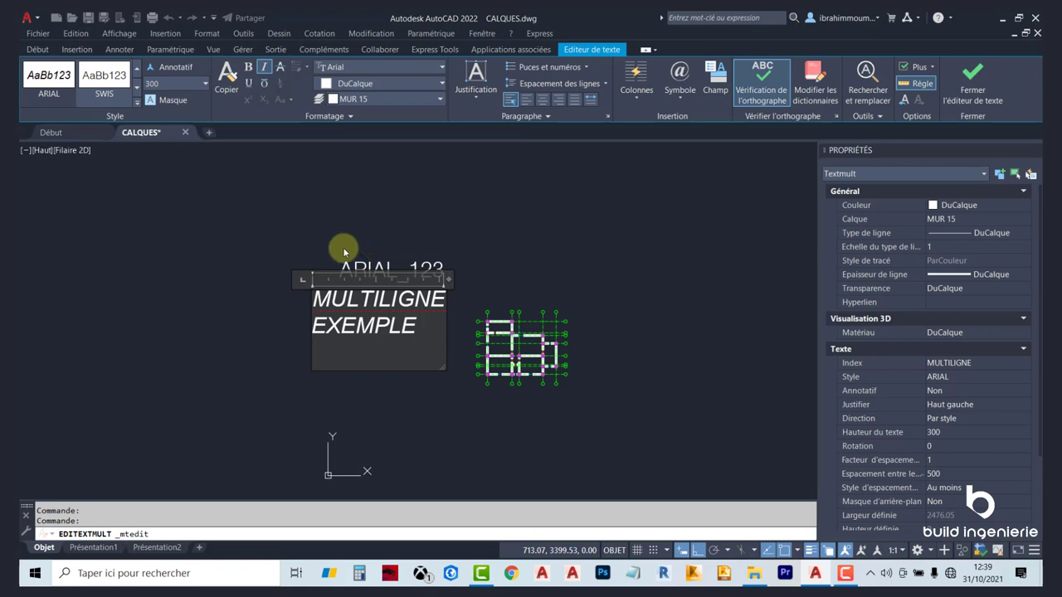
scroll(373, 304, "up", 2)
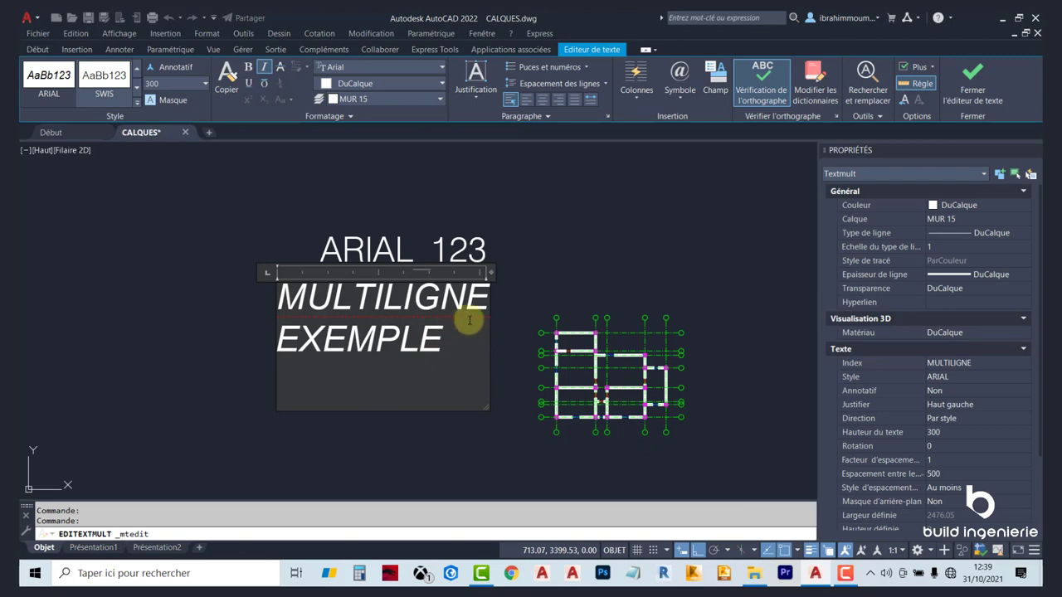
scroll(609, 365, "up", 5)
scroll(618, 365, "down", 3)
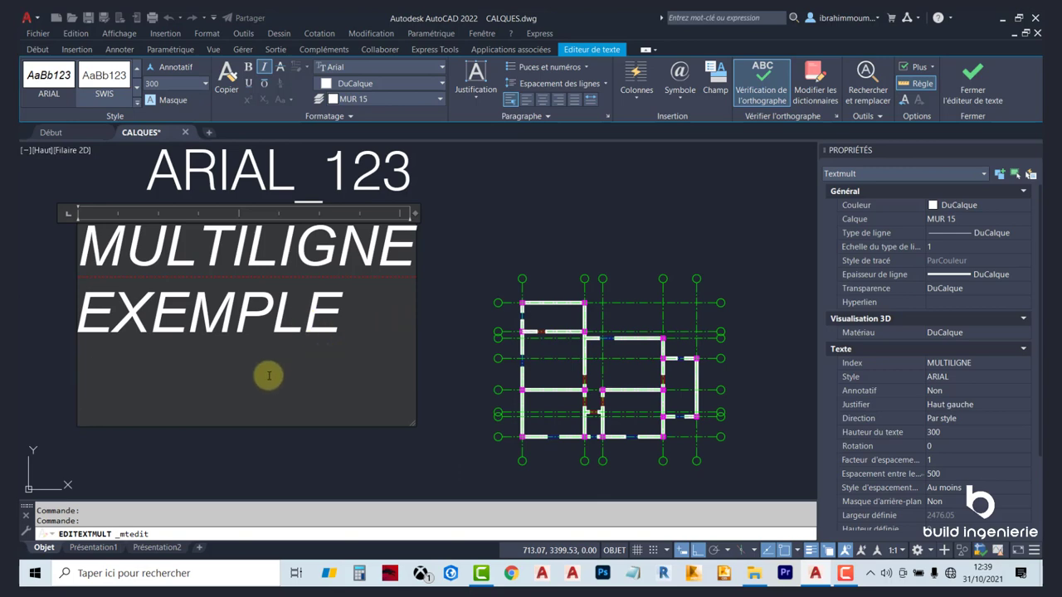
scroll(420, 290, "down", 2)
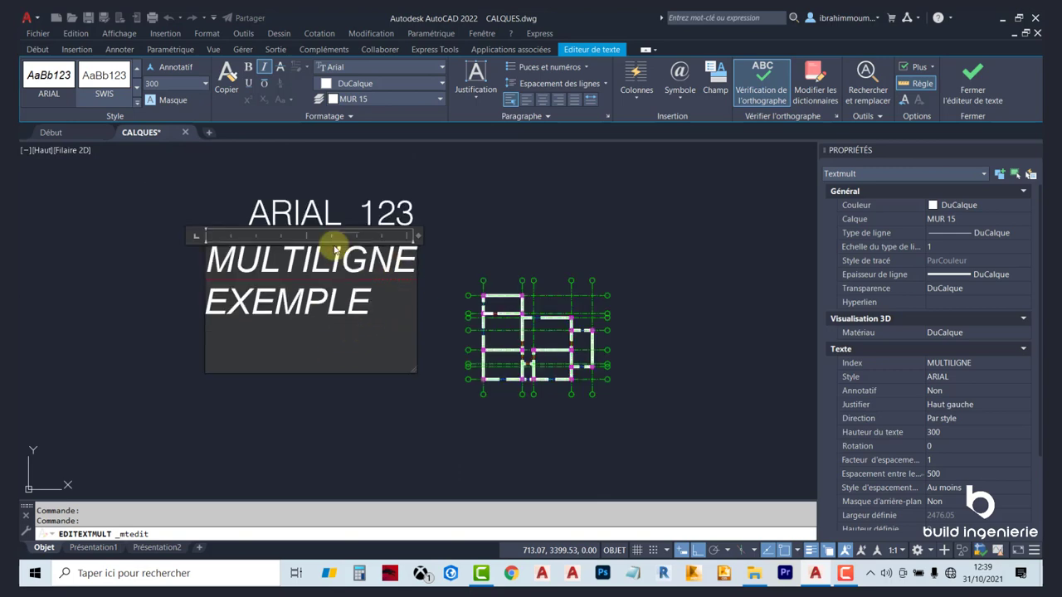